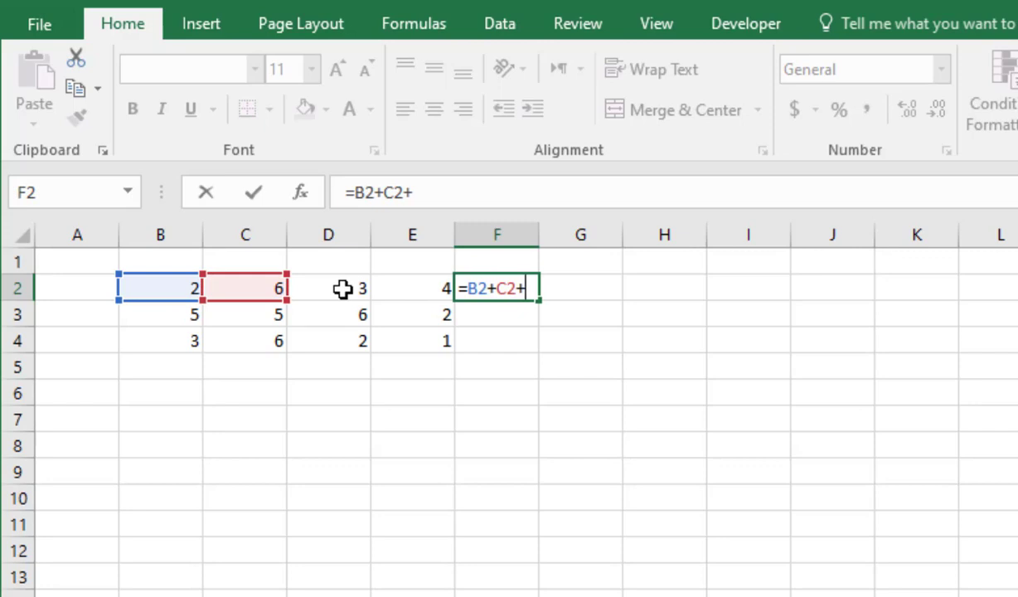
Step: Complete the addition formula in F2 as =B2+C2+D2+E2
click(342, 288)
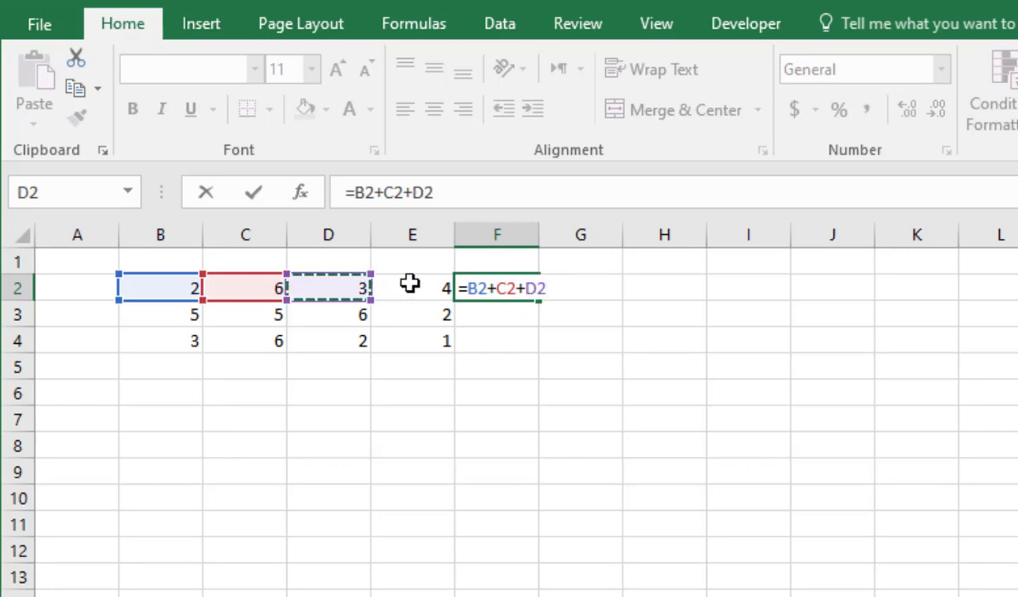
text(+)
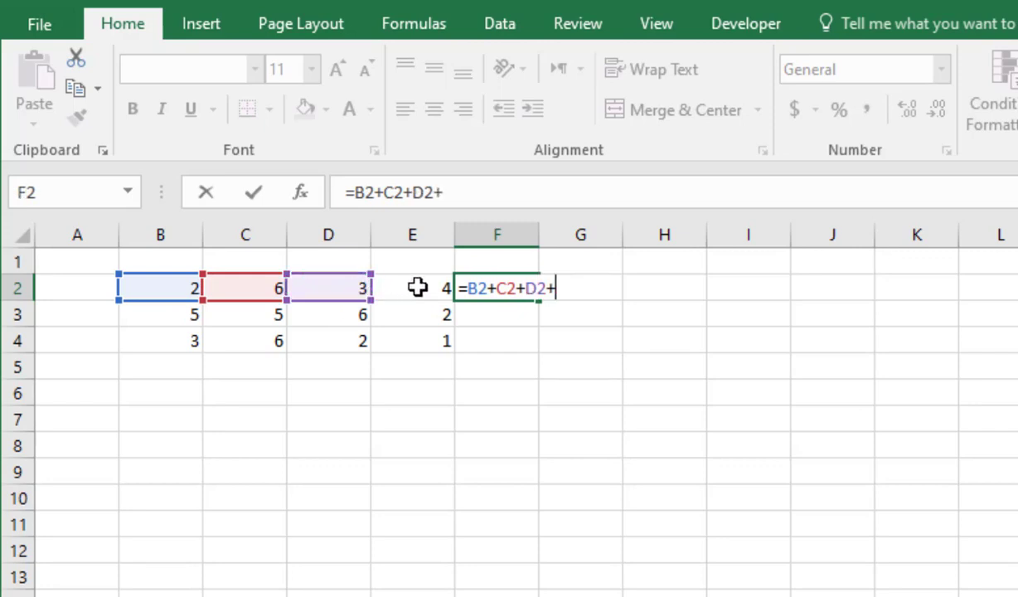
click(416, 288)
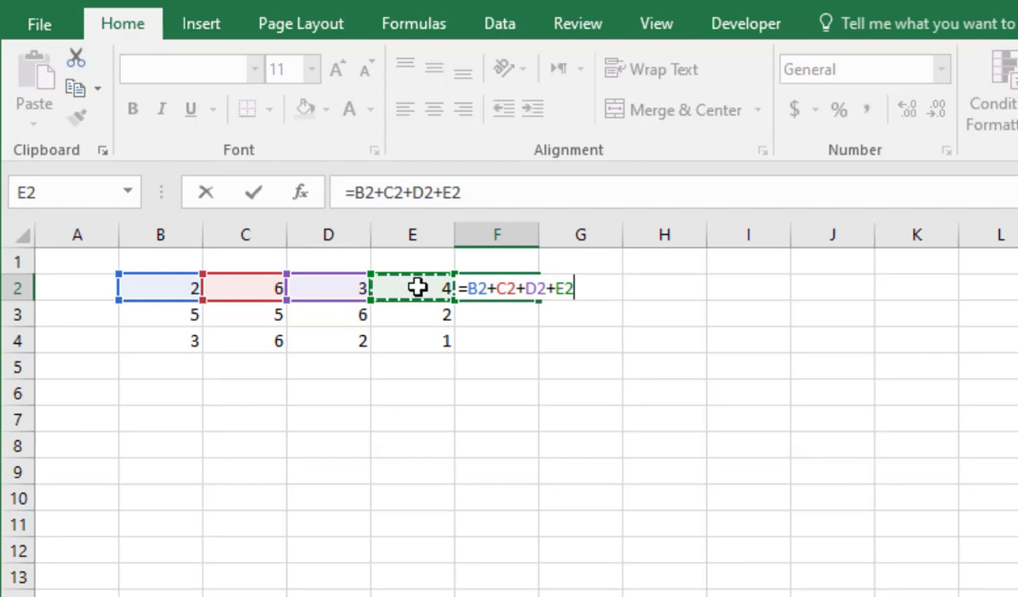
click(256, 197)
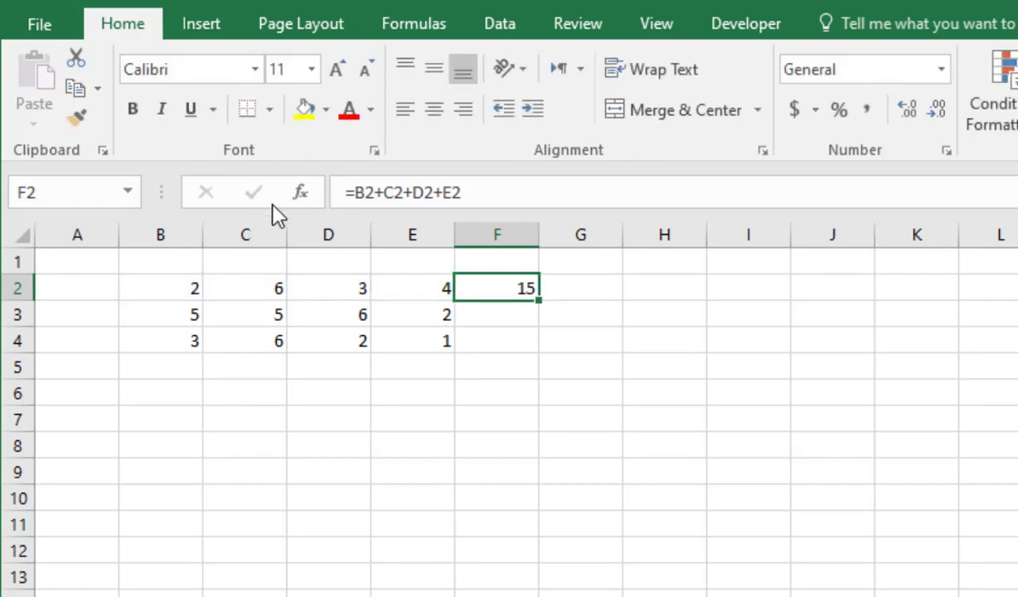
Step: Clear the addition formula from cell F2
click(520, 314)
click(518, 290)
key(Delete)
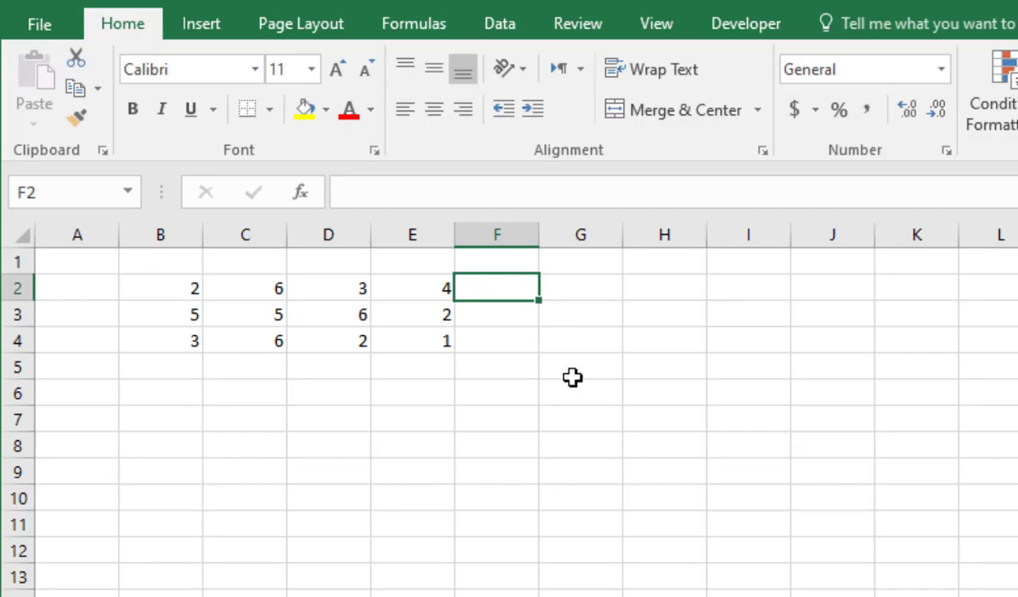
Step: Begin a formula in F2 with the SUM function name
text(=)
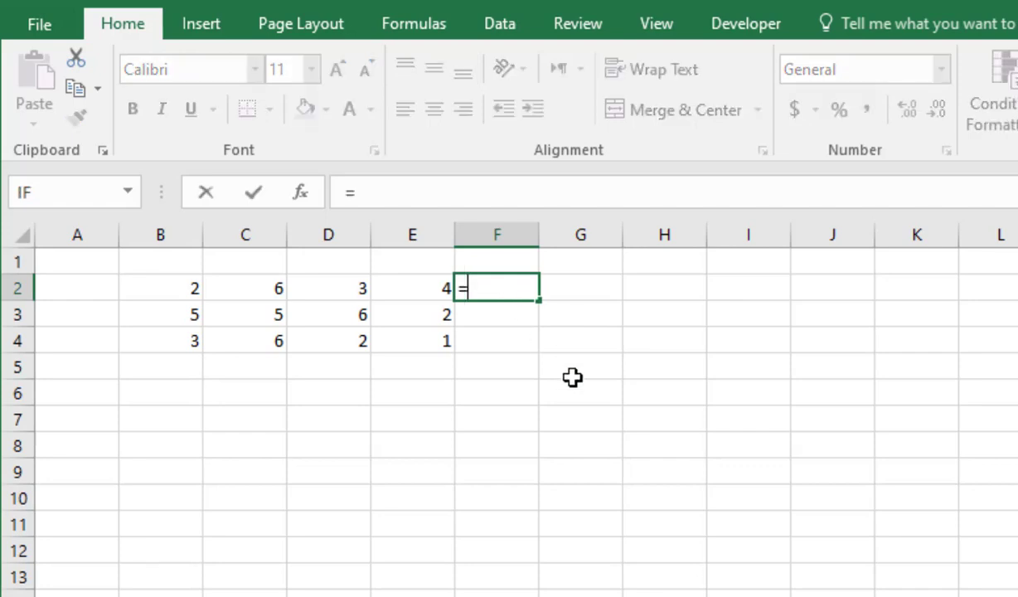
text(su)
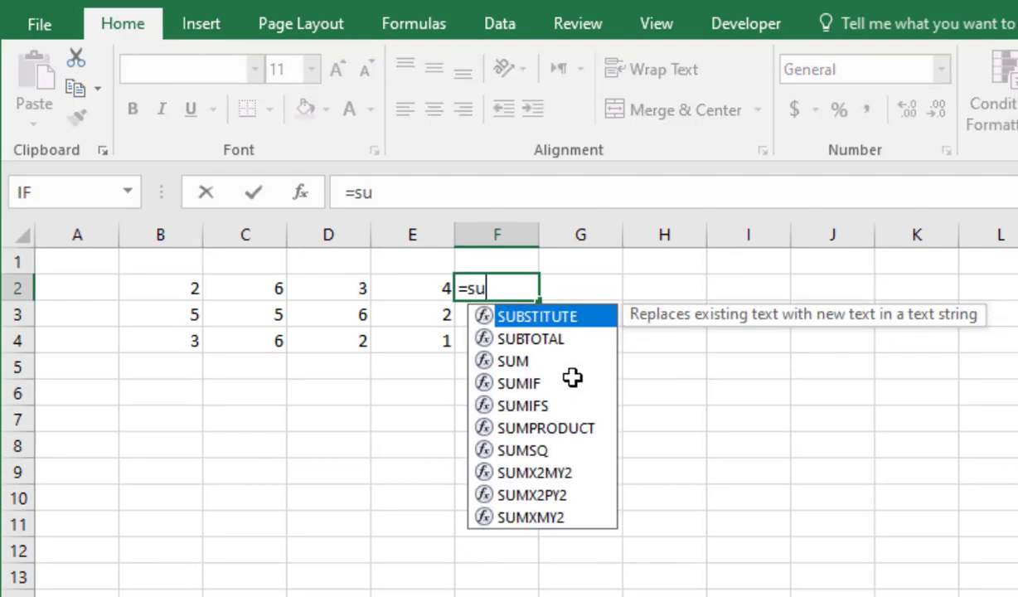
text(m)
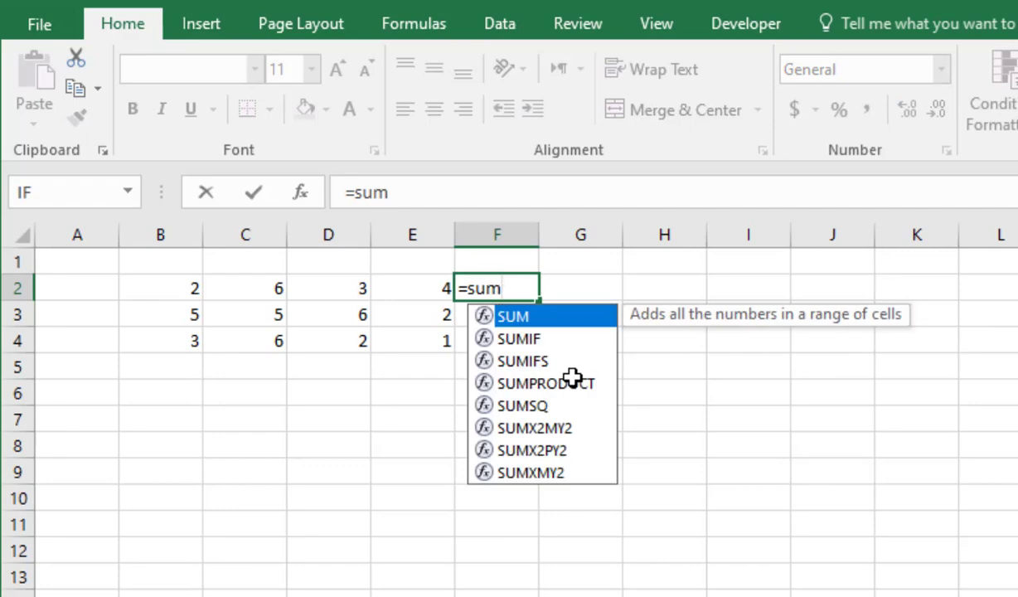
Step: Look through the suggested functions whose names begin with SUM, returning to SUM itself
key(Down)
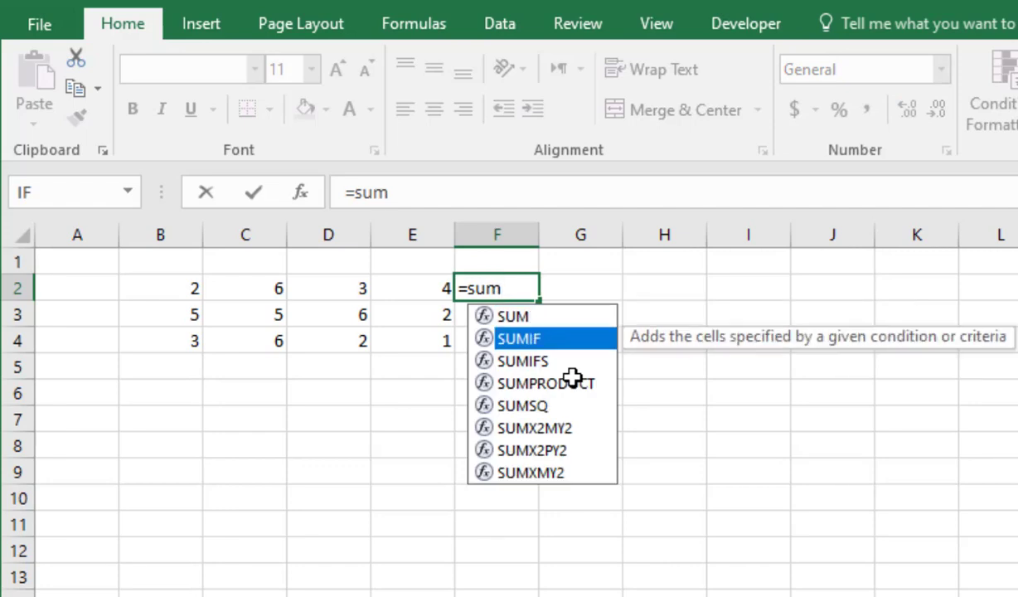
key(Down)
key(Down)
key(Down)
key(Down)
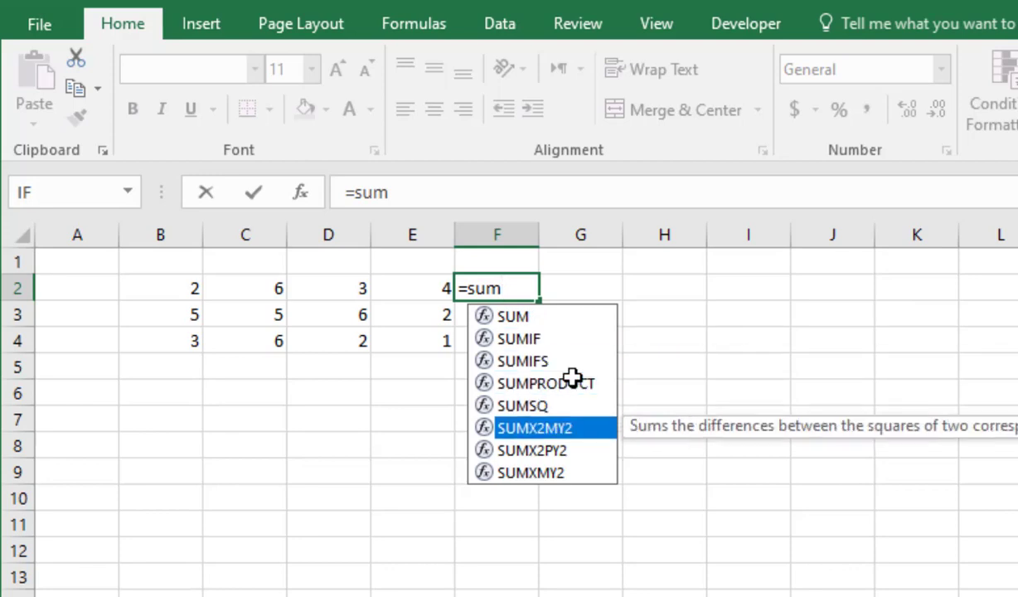
key(Down)
key(Down)
key(Up)
key(Up)
key(Up)
key(Up)
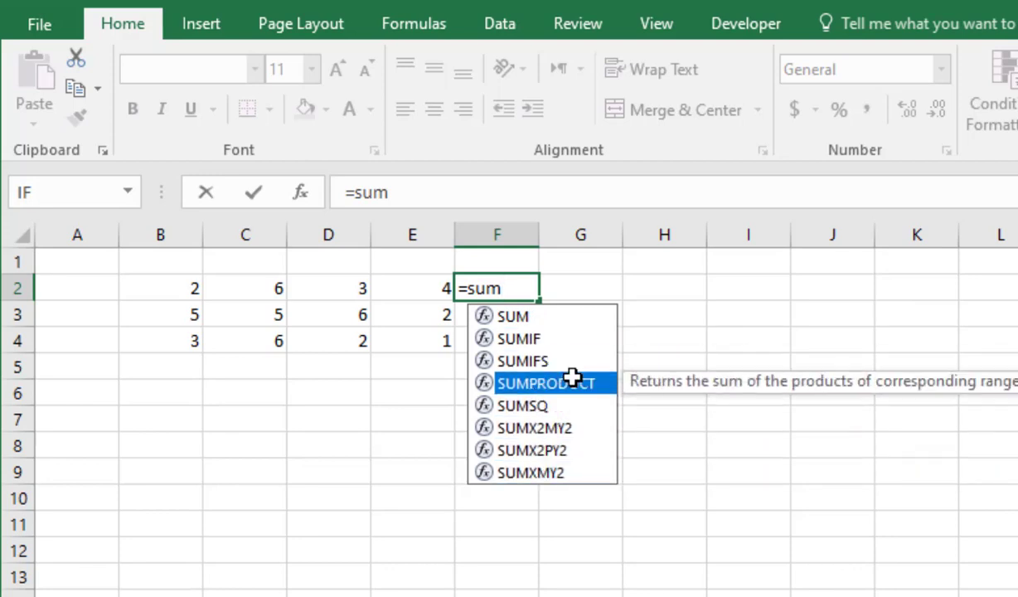
key(Up)
key(Up)
key(Up)
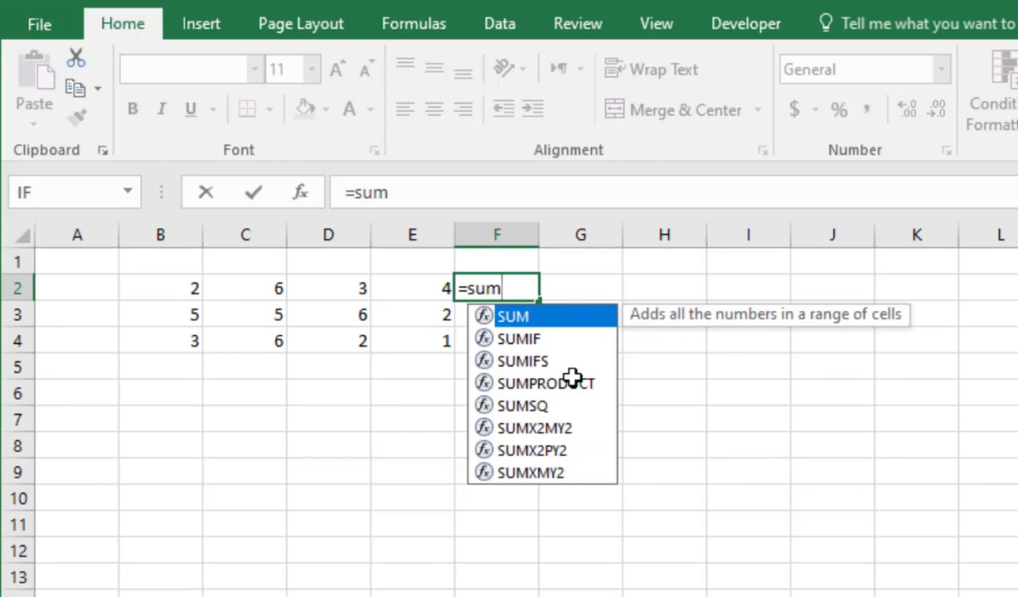
Step: Complete the F2 formula as =SUM(B2:E2) to total the first row of numbers
text(()
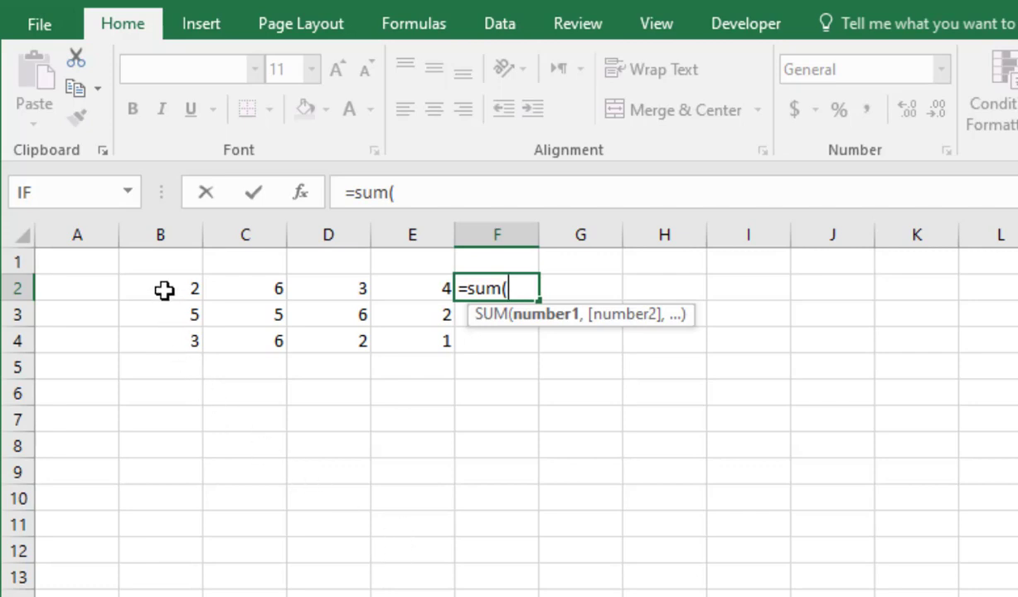
drag(164, 289, 404, 295)
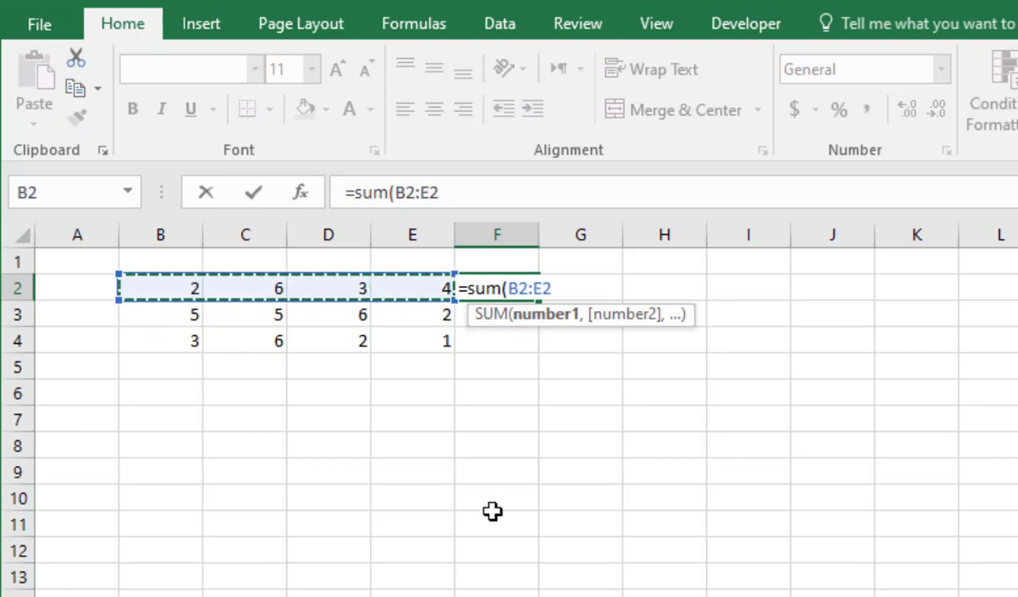
text())
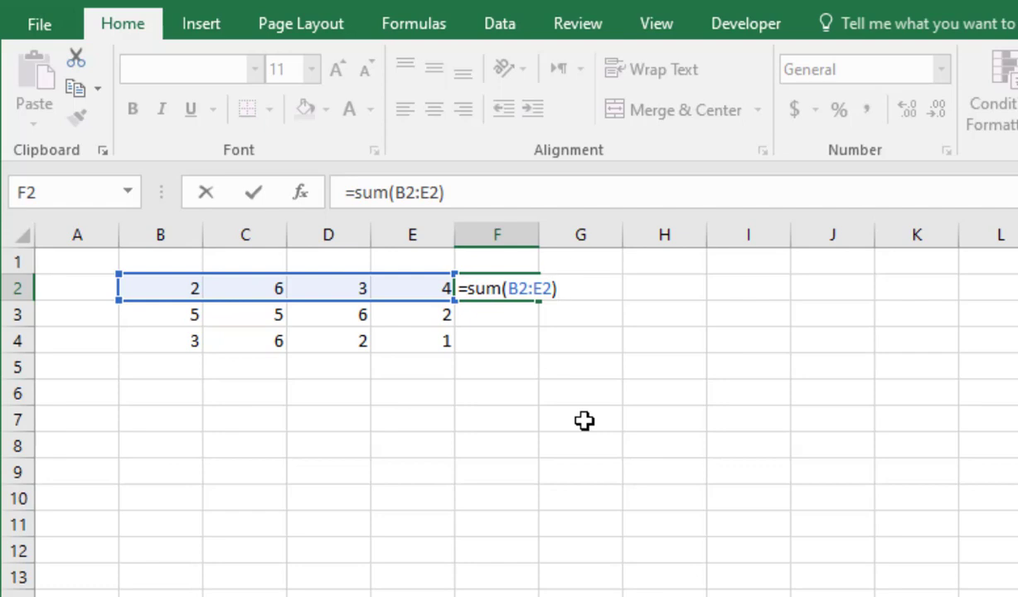
key(Return)
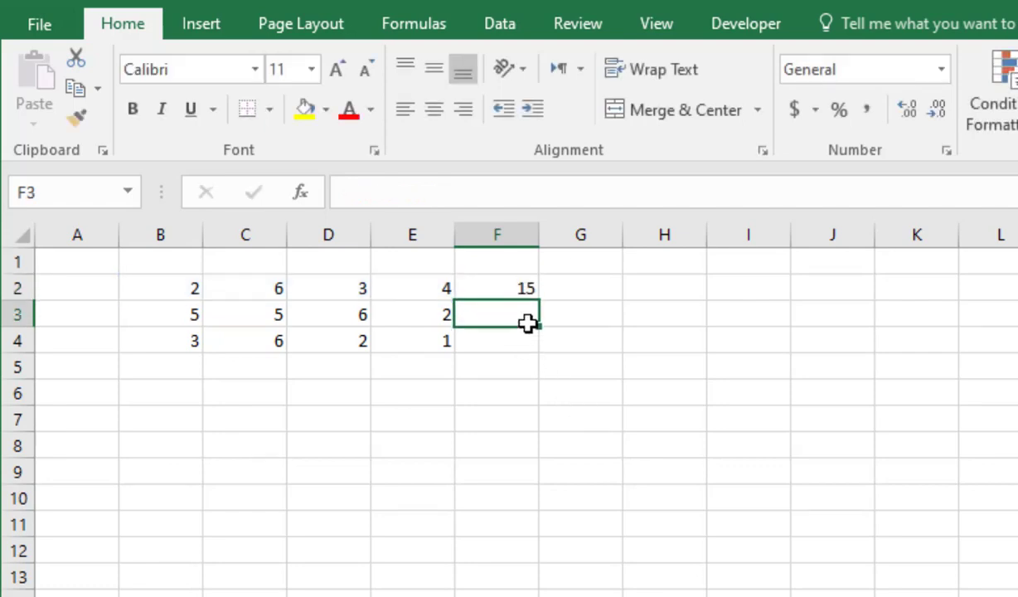
Step: Fill the SUM formula from F2 down through F4
click(499, 290)
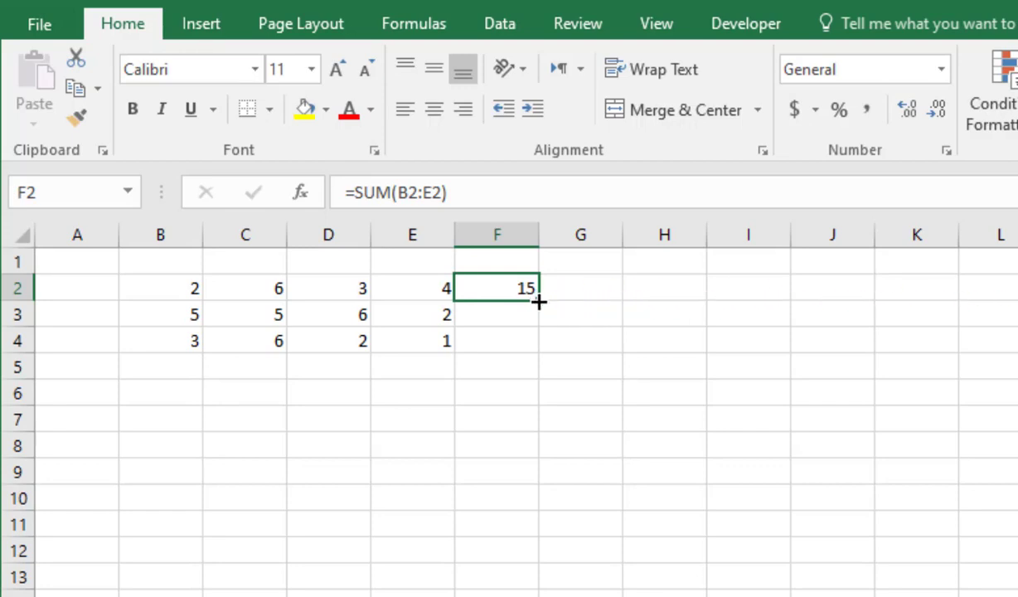
drag(537, 300, 536, 352)
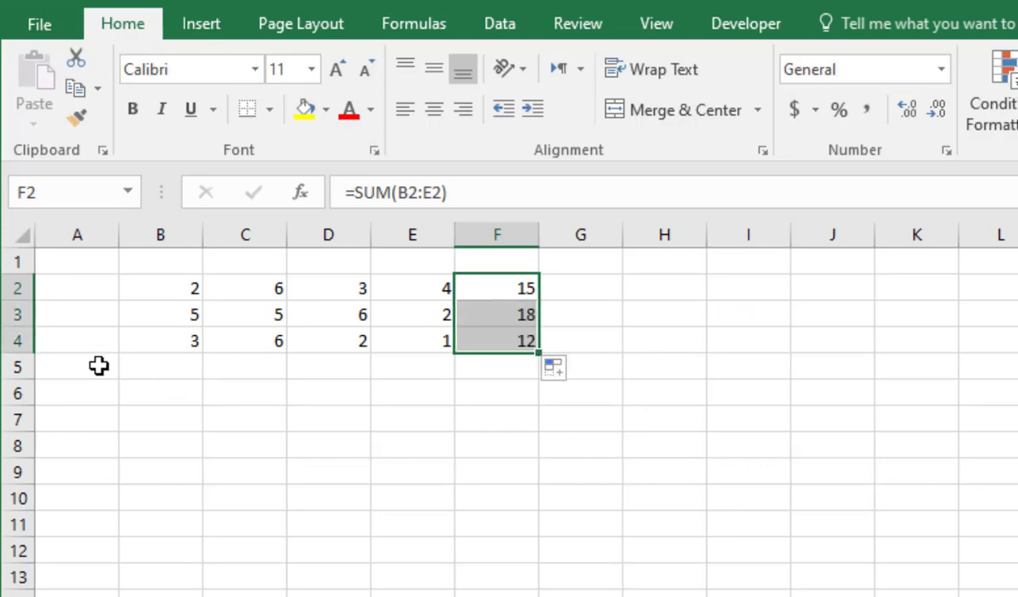
Step: Enter =SUM(B2,C3,E4,B4) in E6 to add the four non-adjacent cells
click(458, 419)
click(412, 394)
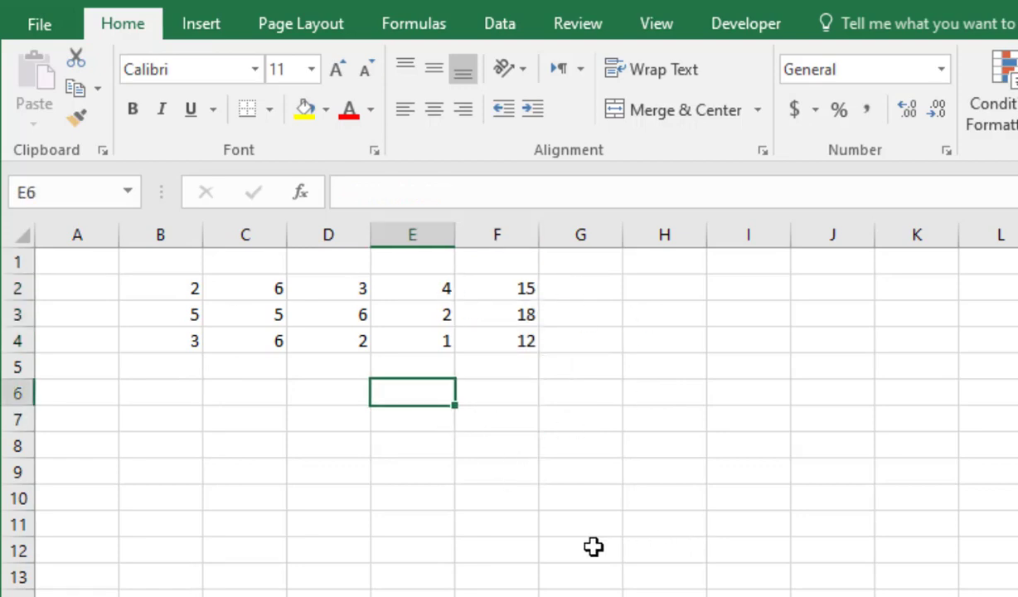
text(=)
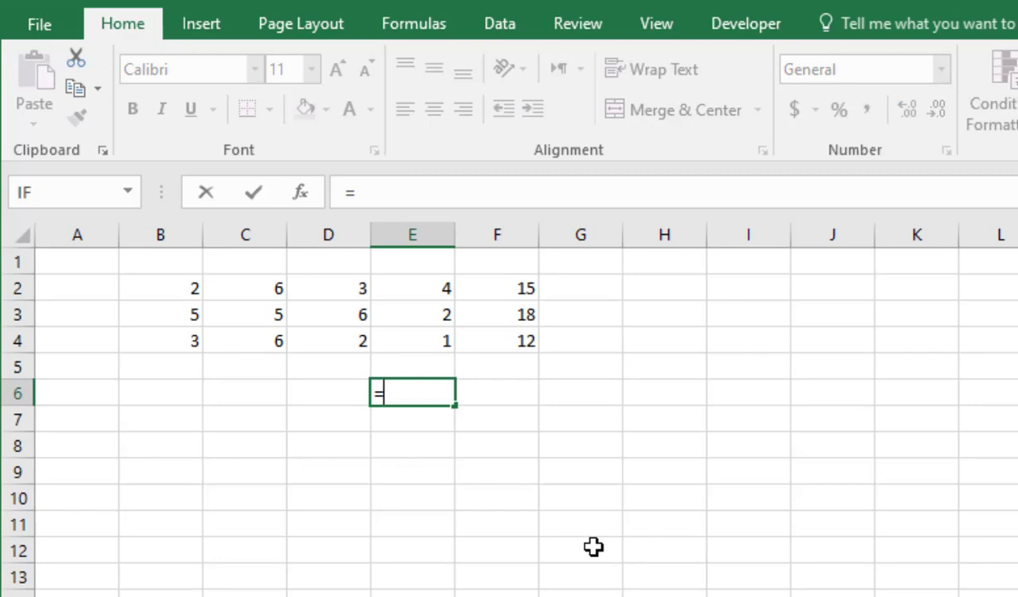
text(su)
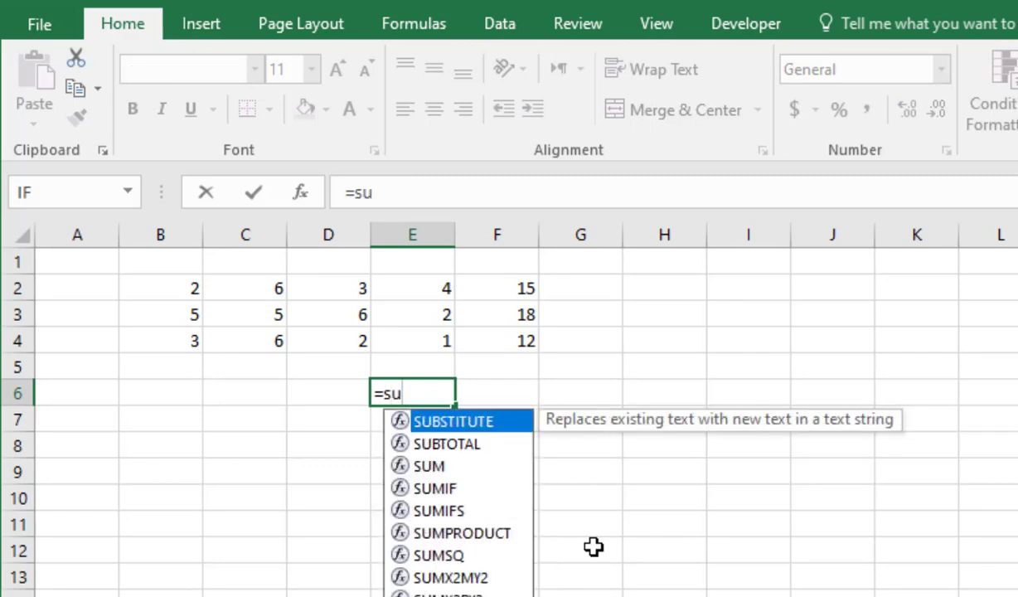
text(m)
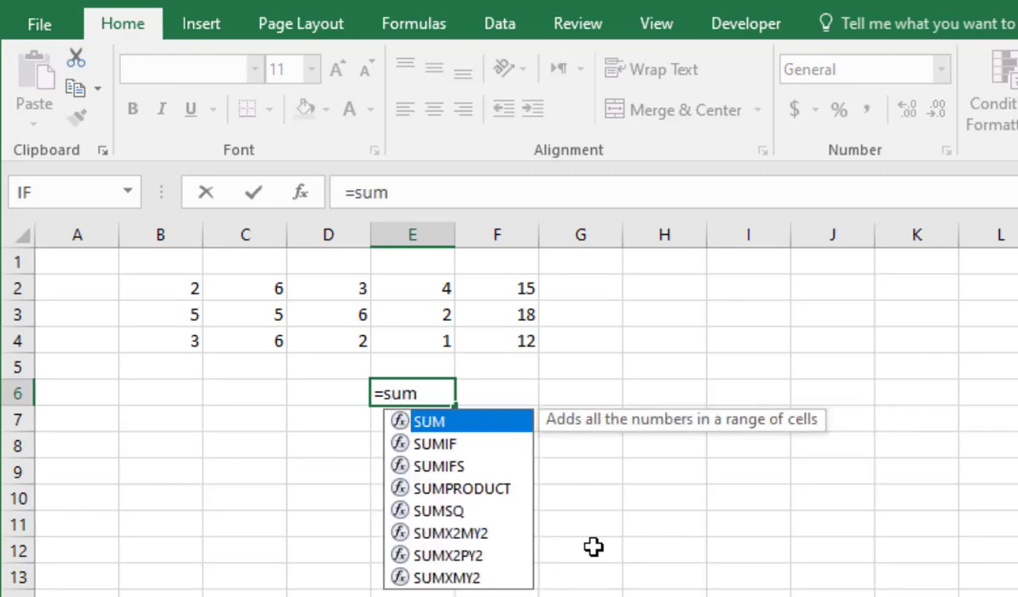
text(()
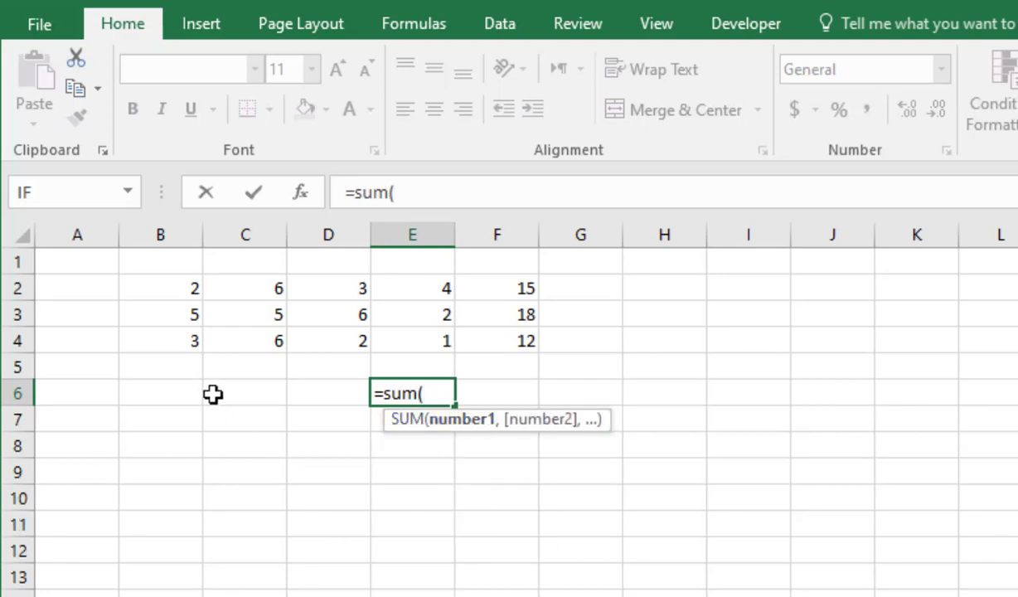
click(184, 291)
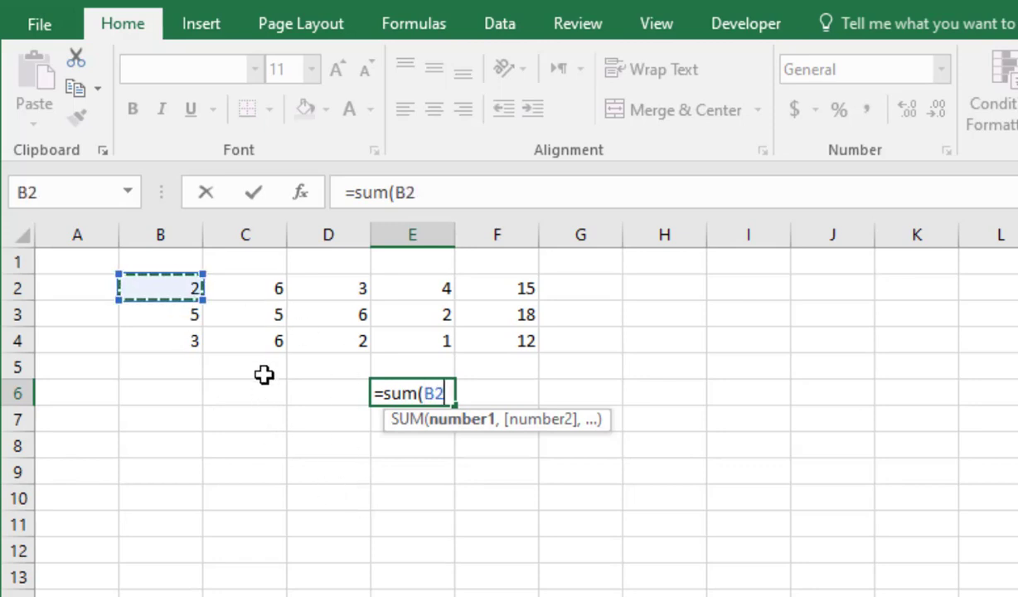
text(,)
click(245, 313)
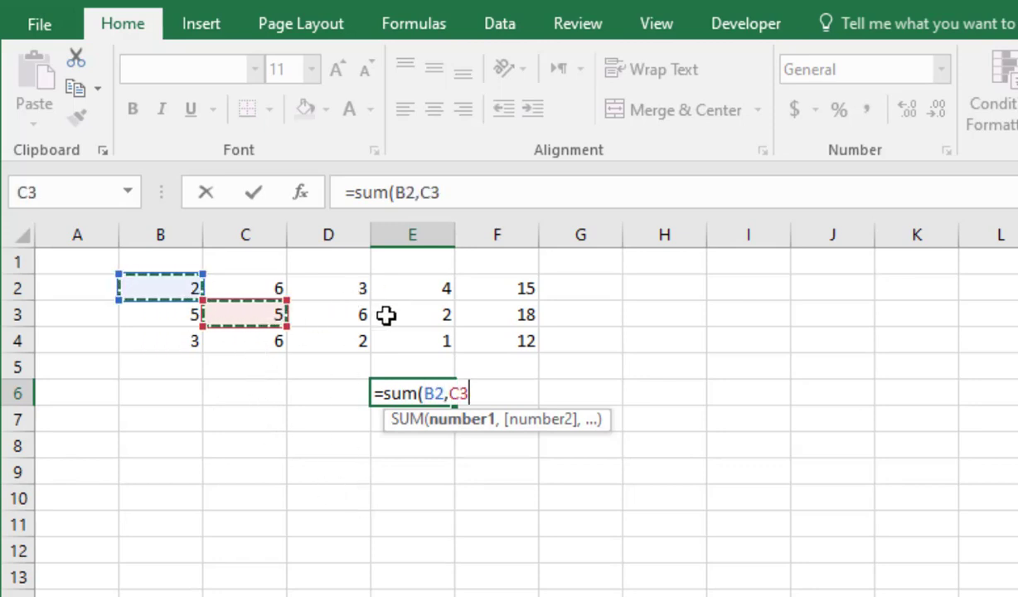
text(,)
click(425, 338)
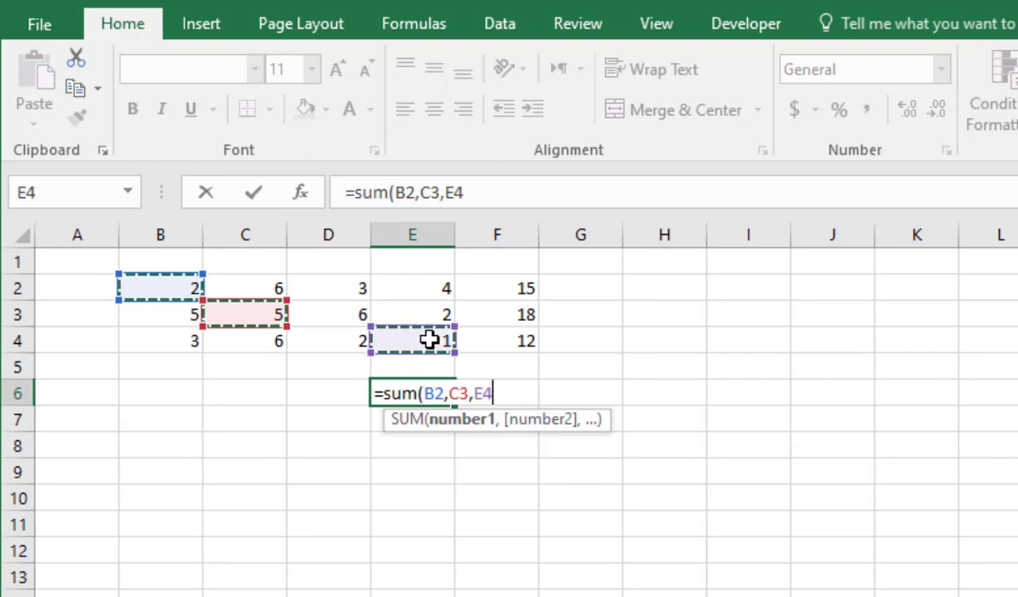
text(,)
click(186, 343)
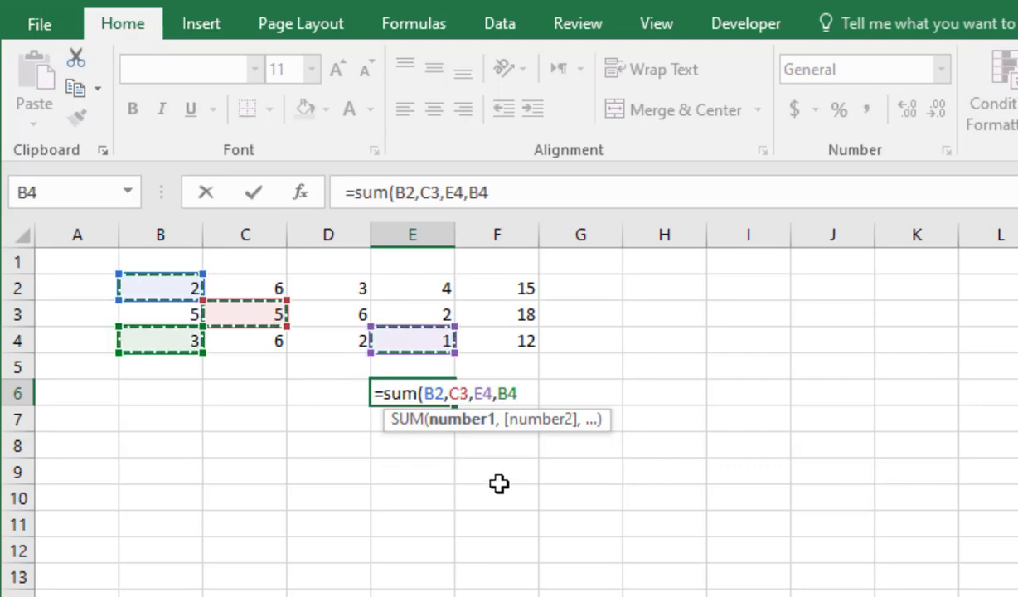
text())
key(Return)
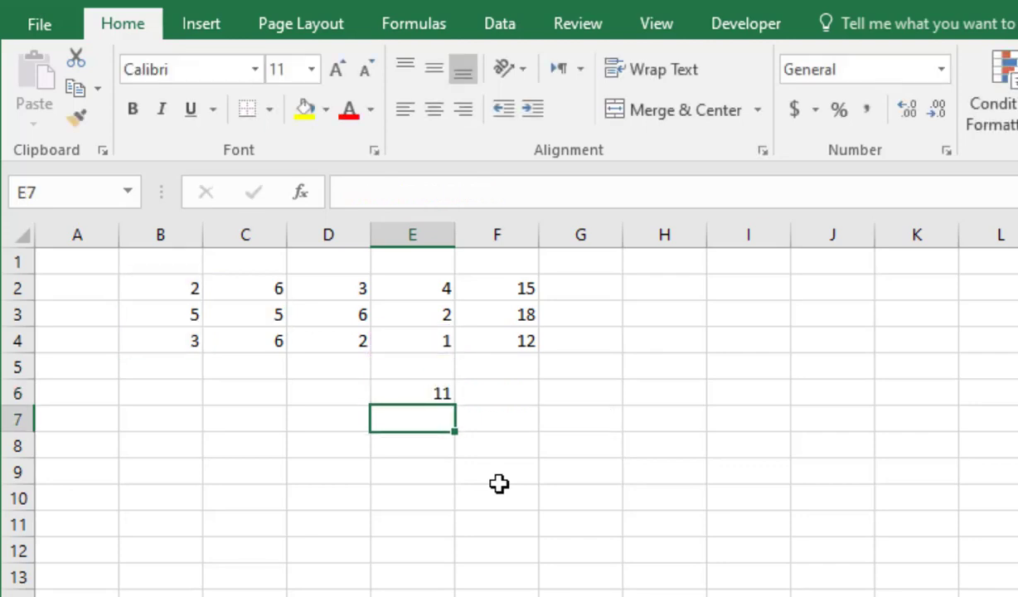
click(432, 395)
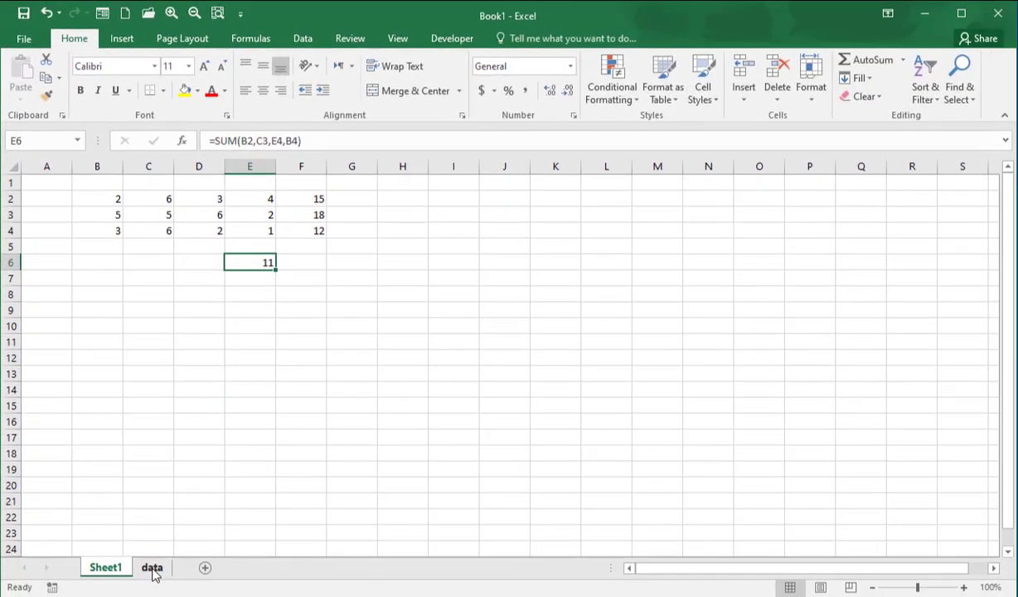
Step: Switch to the data sheet and check the report title in A1
click(153, 569)
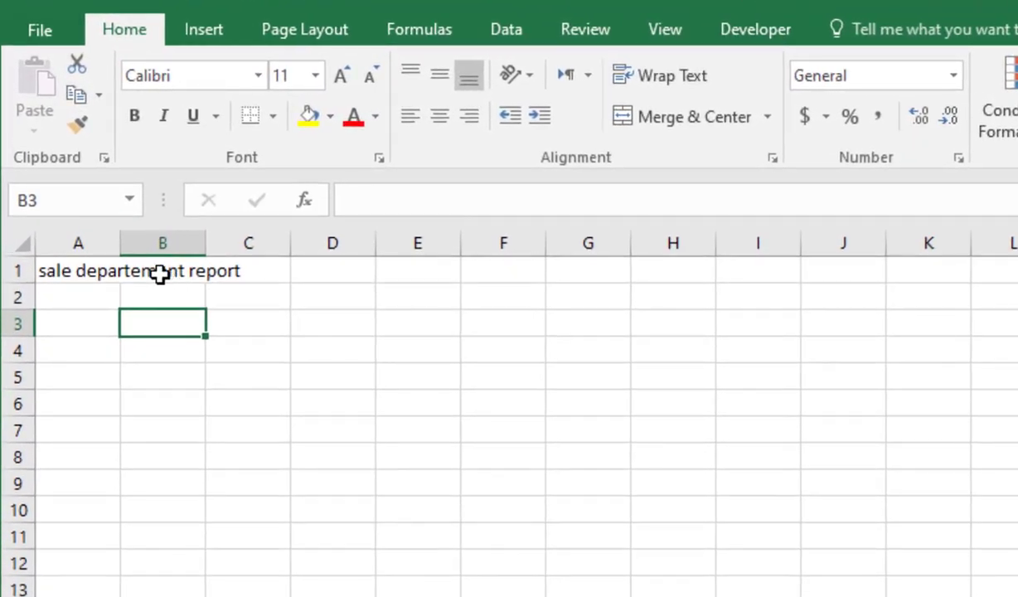
click(96, 185)
click(85, 273)
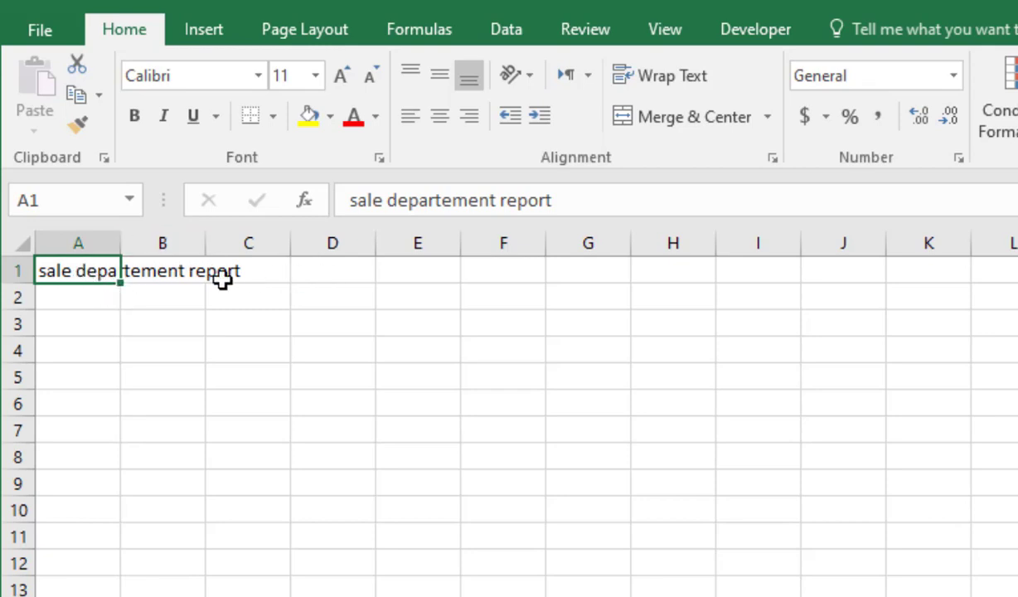
click(264, 381)
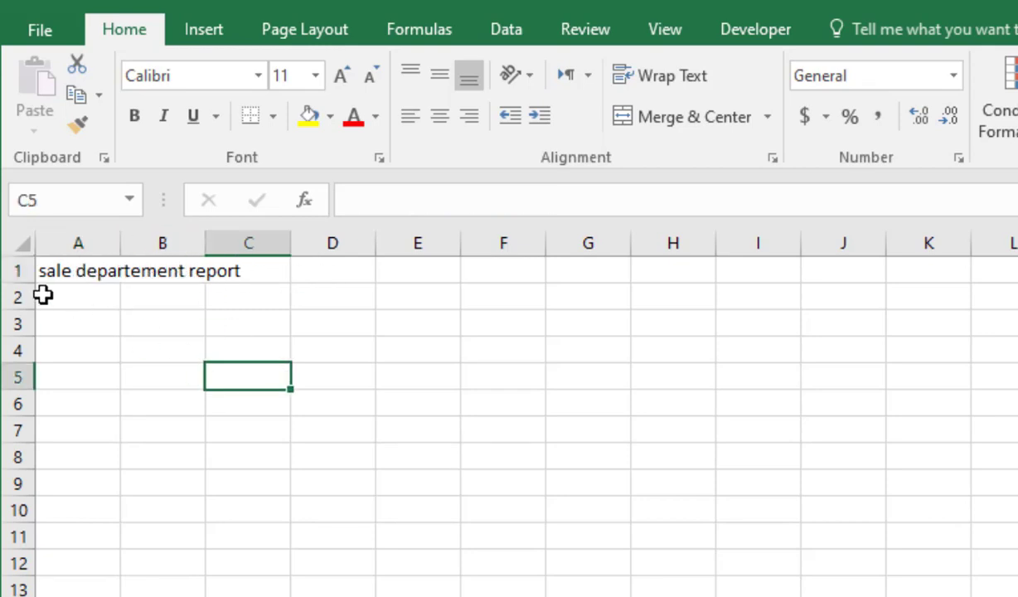
Step: Enter Jan in B3 as the first month heading
click(189, 321)
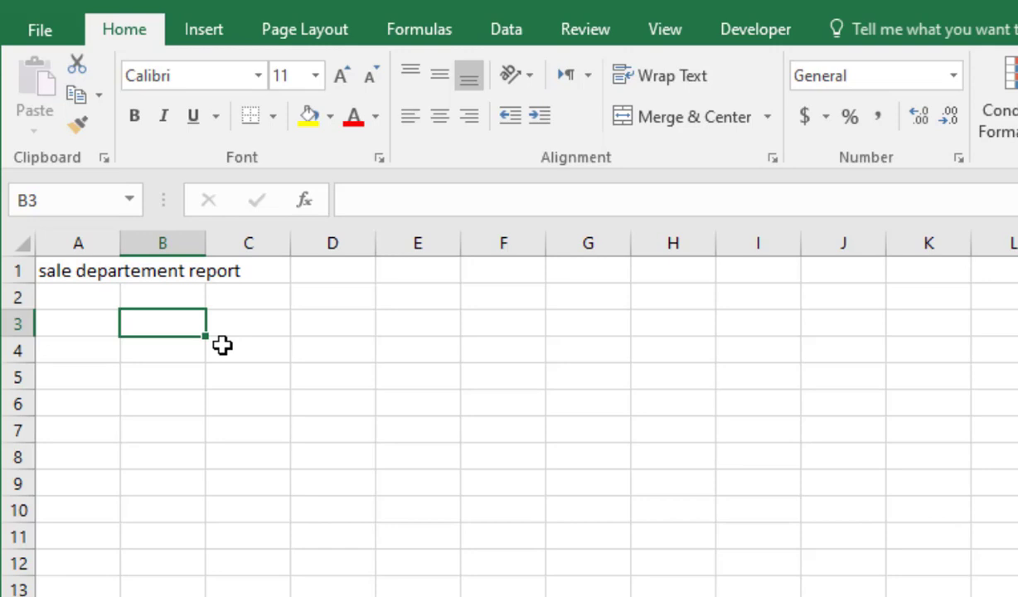
text(J)
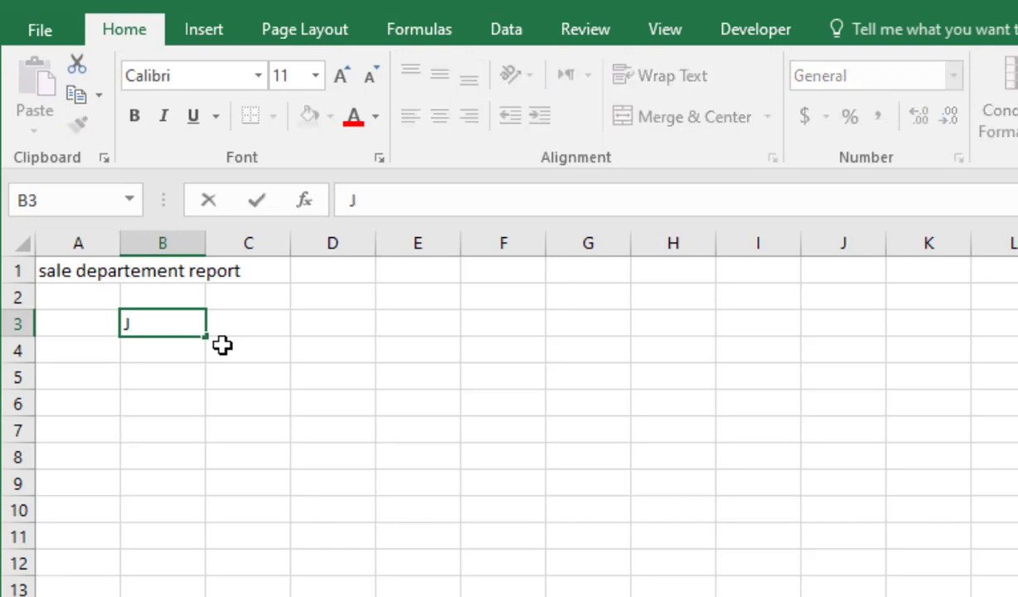
text(an)
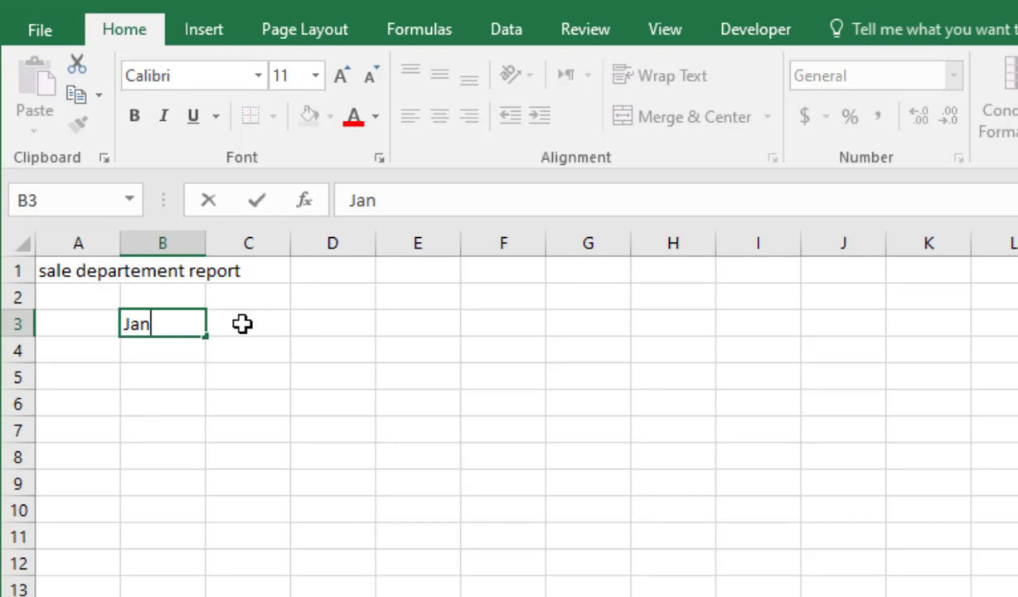
key(Tab)
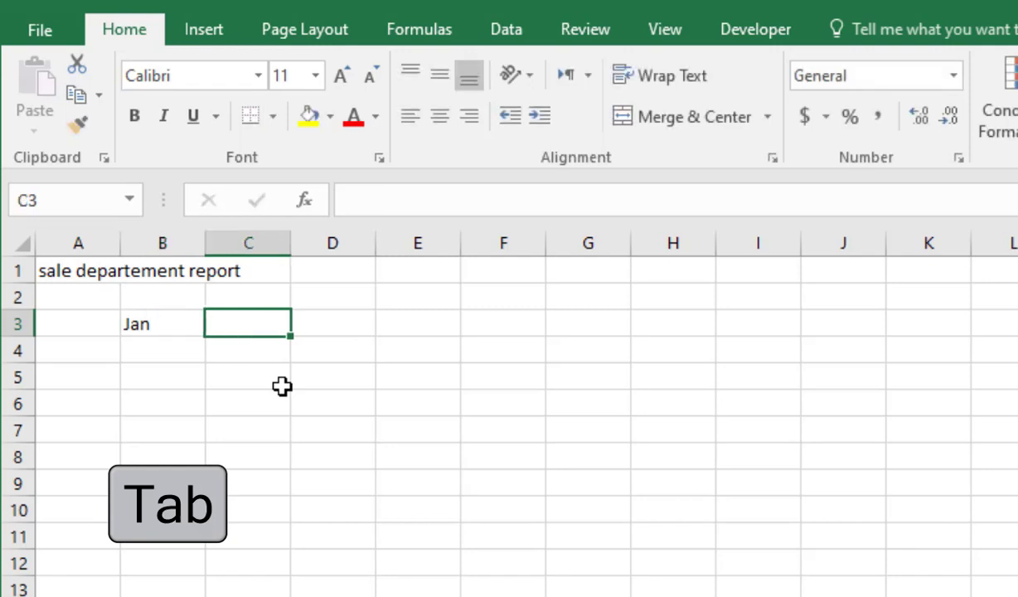
Step: Reopen the Jan cell for editing and recommit it, once moving to the cell below and once keeping B3 selected
double_click(159, 324)
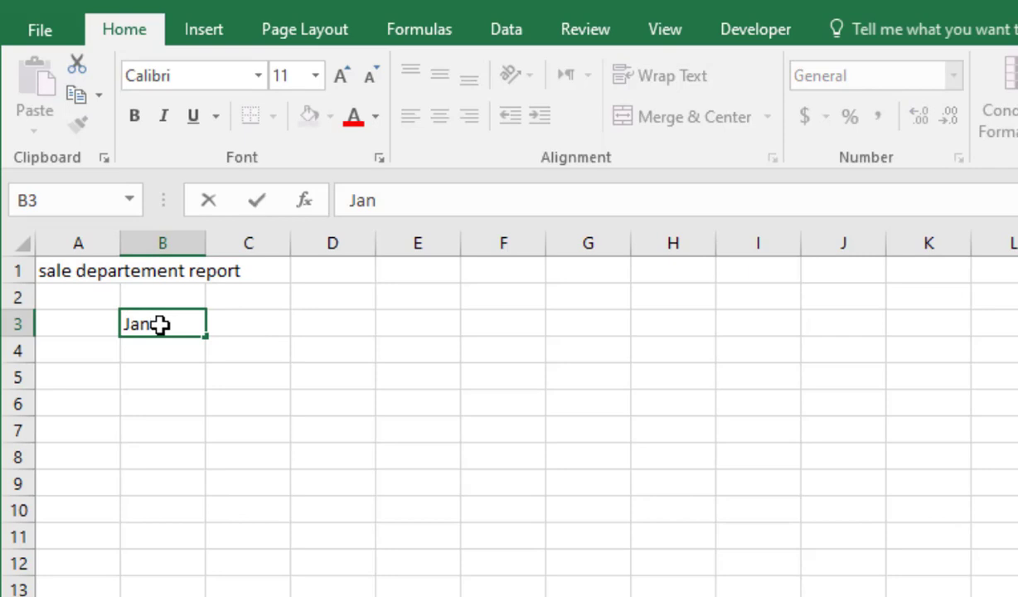
key(Return)
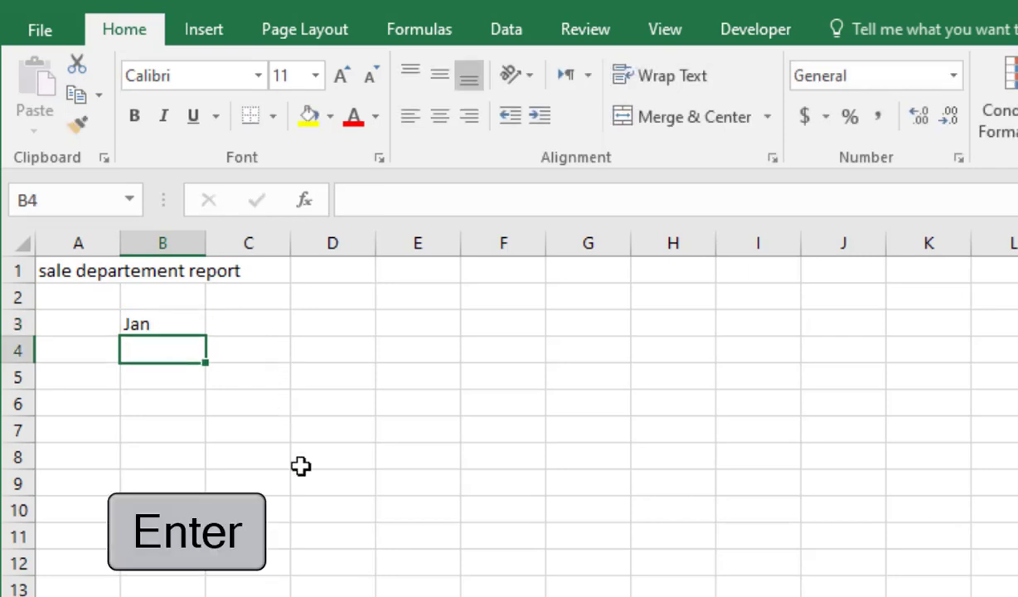
click(163, 321)
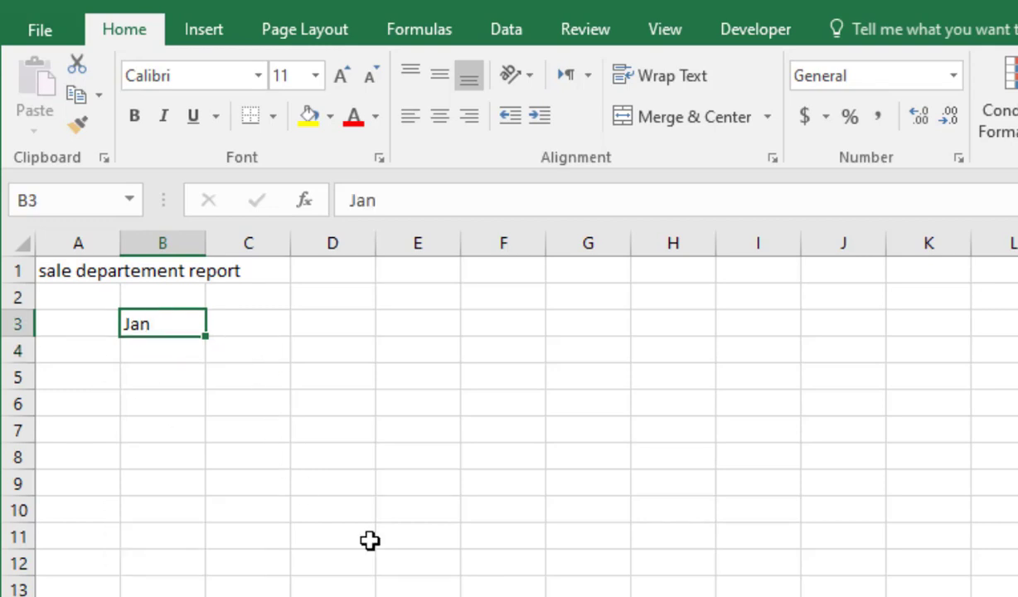
click(165, 355)
click(163, 324)
double_click(163, 324)
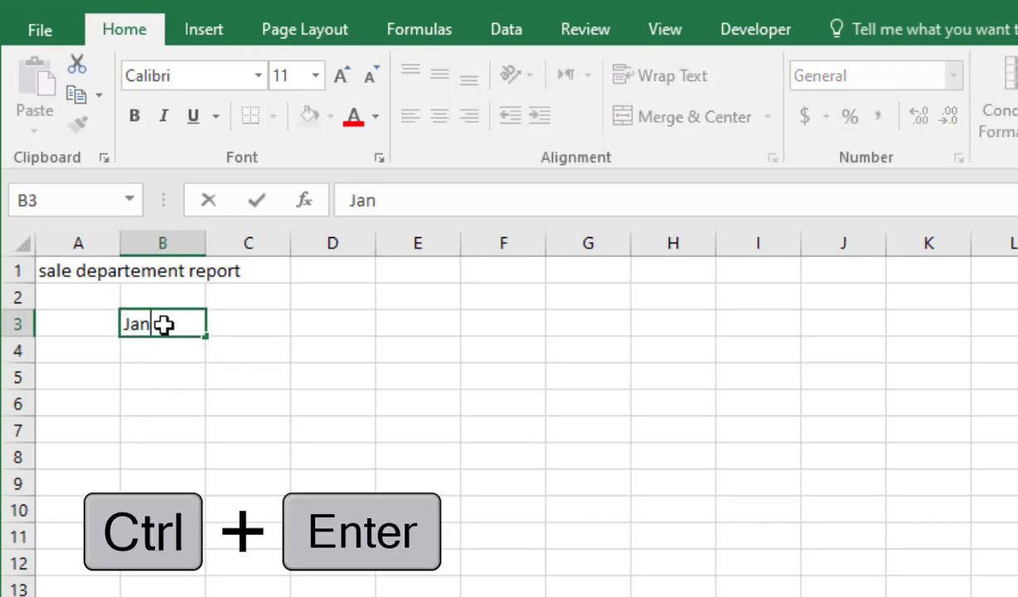
key(ctrl+Return)
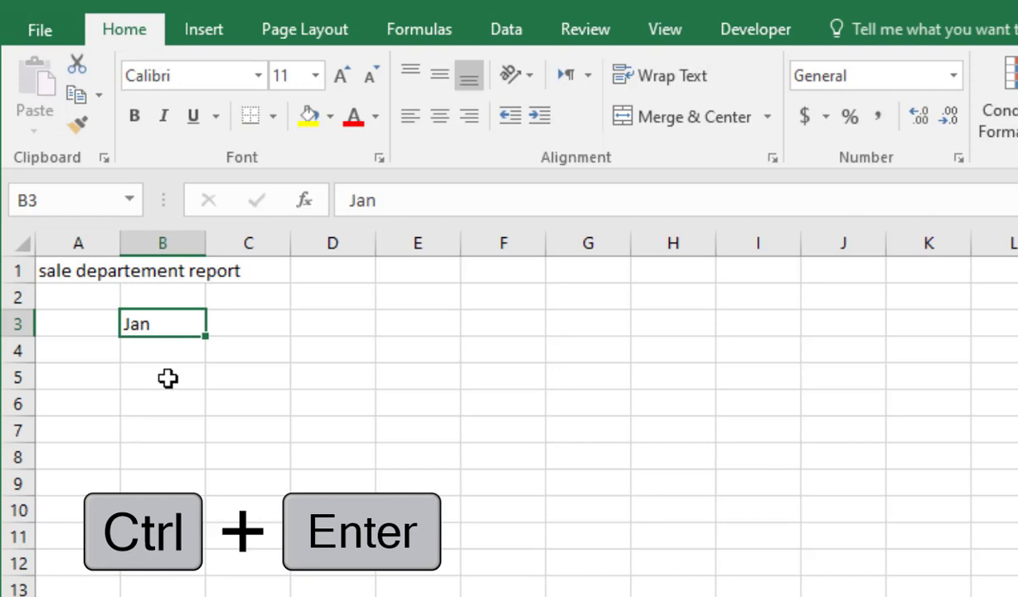
click(237, 326)
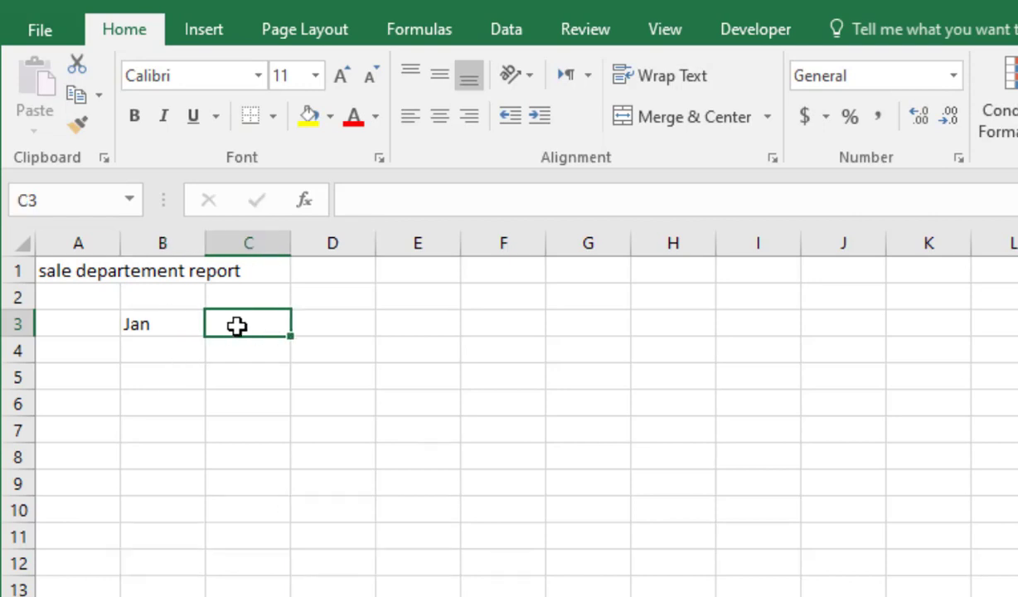
text(feb)
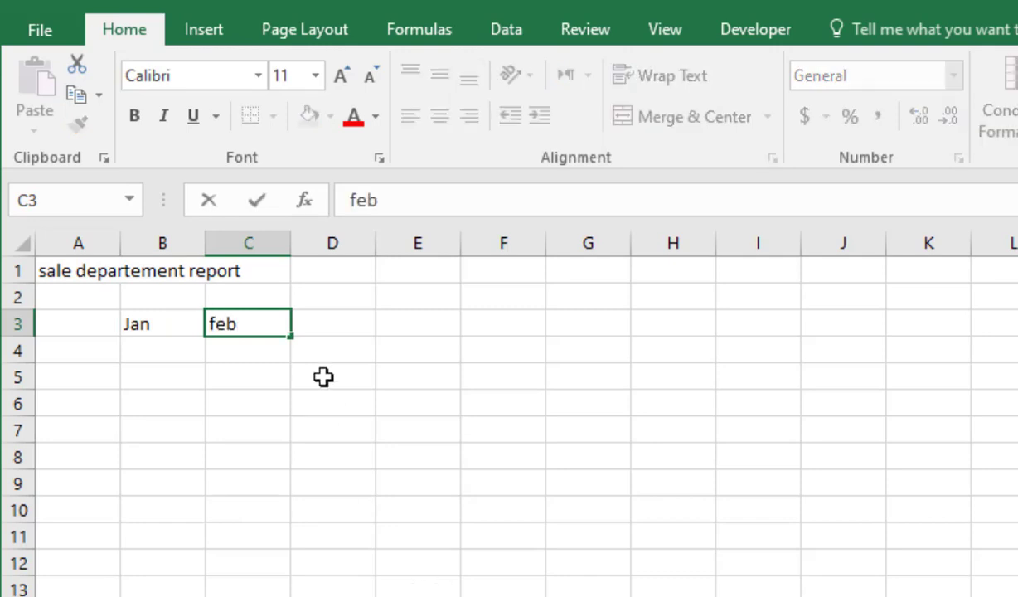
click(324, 323)
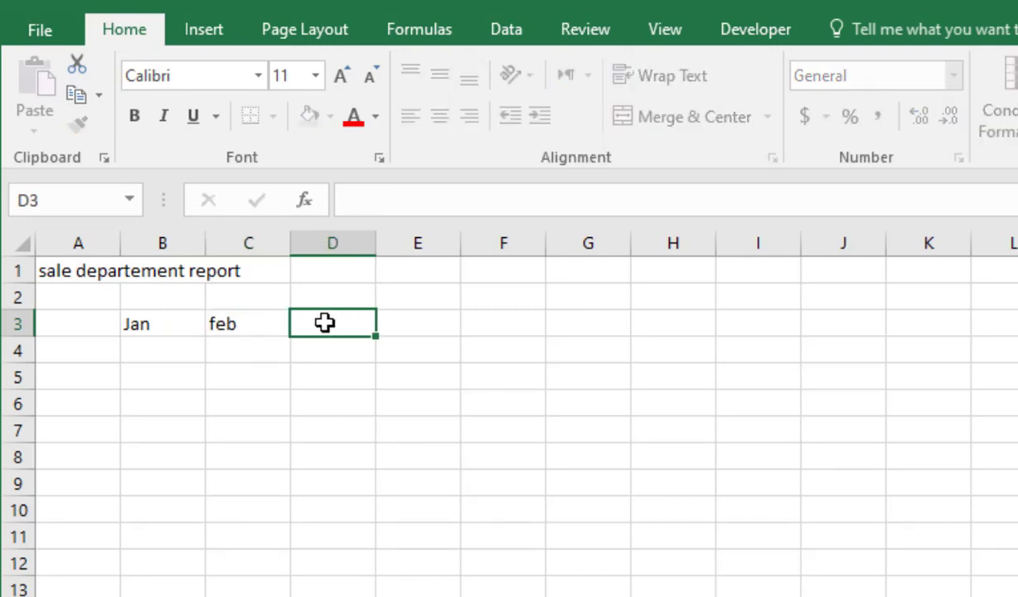
text(mar)
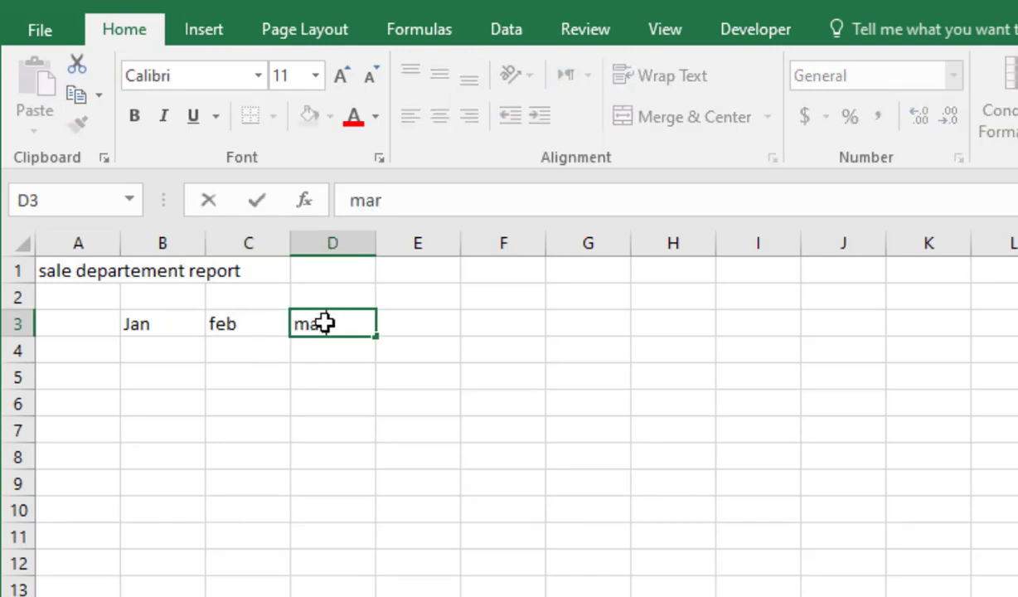
text(ch)
drag(212, 322, 348, 323)
key(Delete)
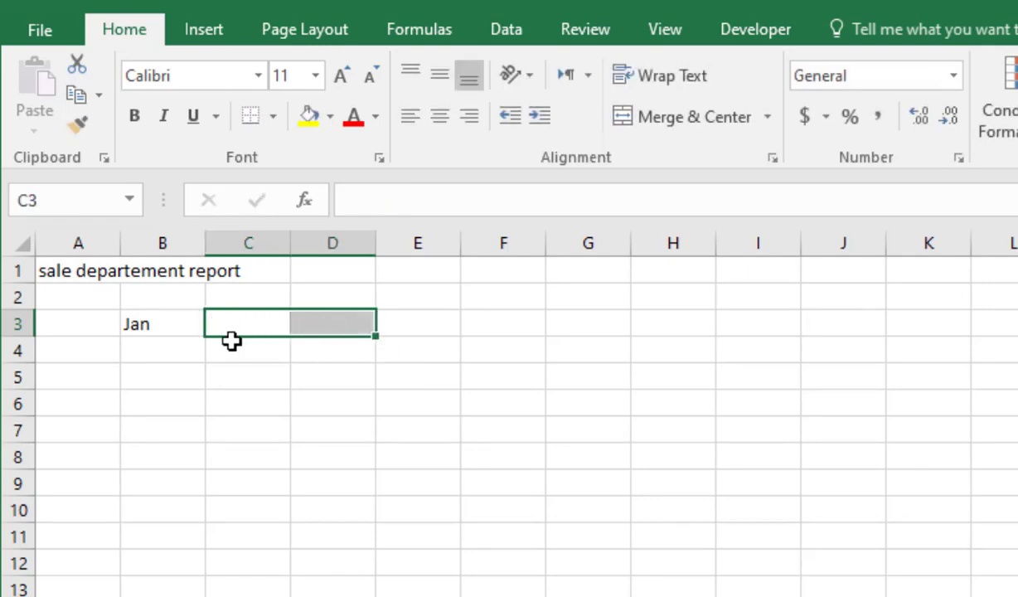
Step: Autofill the month headings from Jan in B3 across to Jun in G3
click(193, 324)
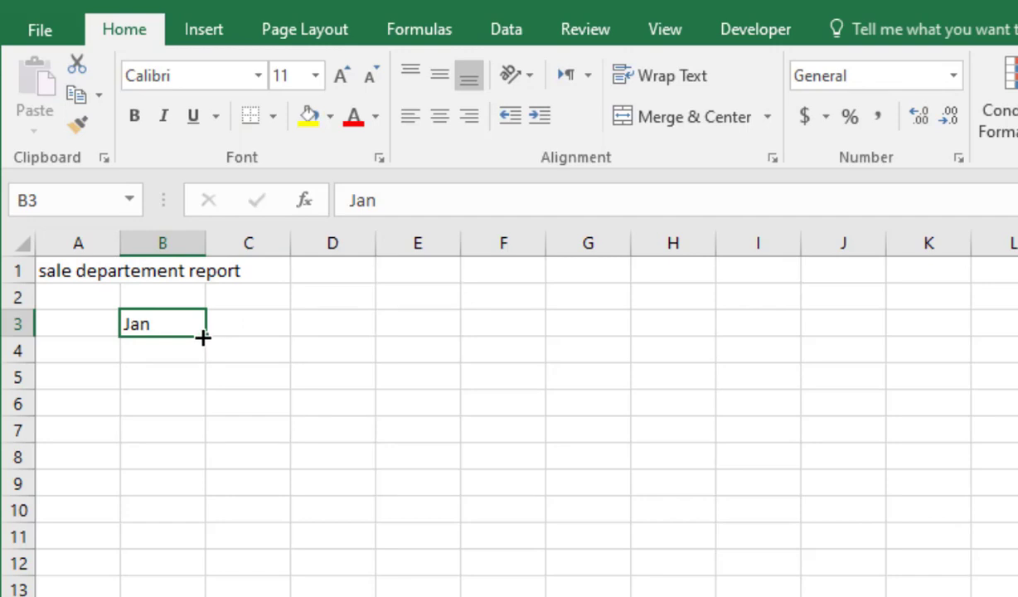
drag(226, 335, 419, 335)
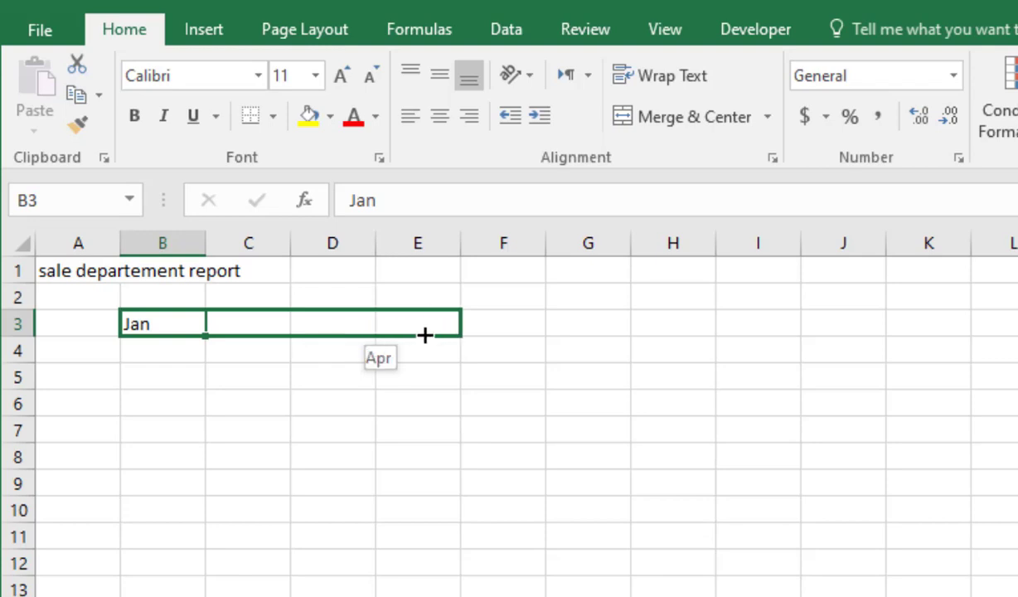
drag(424, 335, 509, 336)
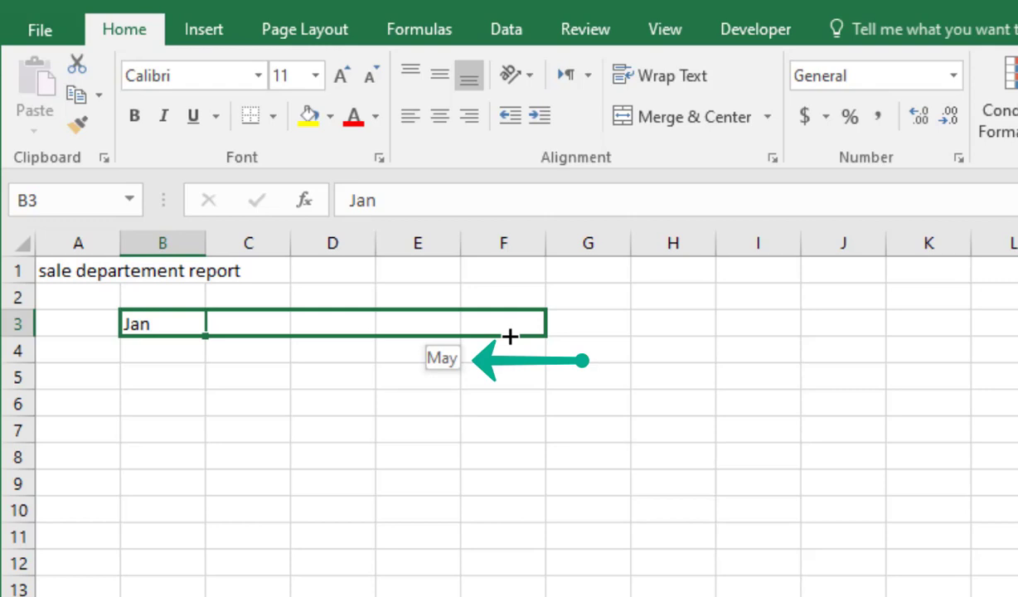
drag(510, 336, 599, 329)
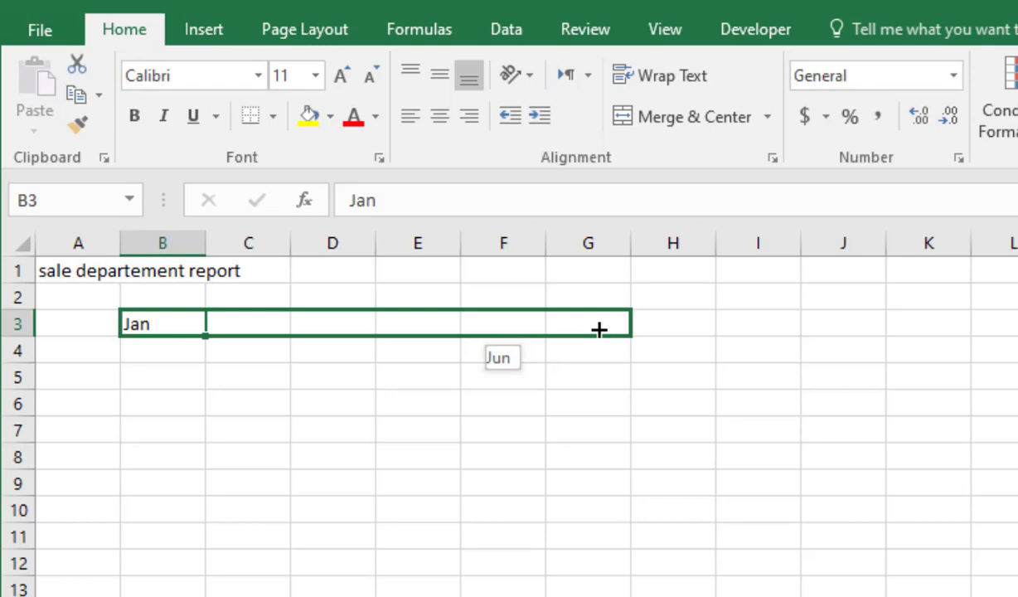
drag(599, 329, 598, 330)
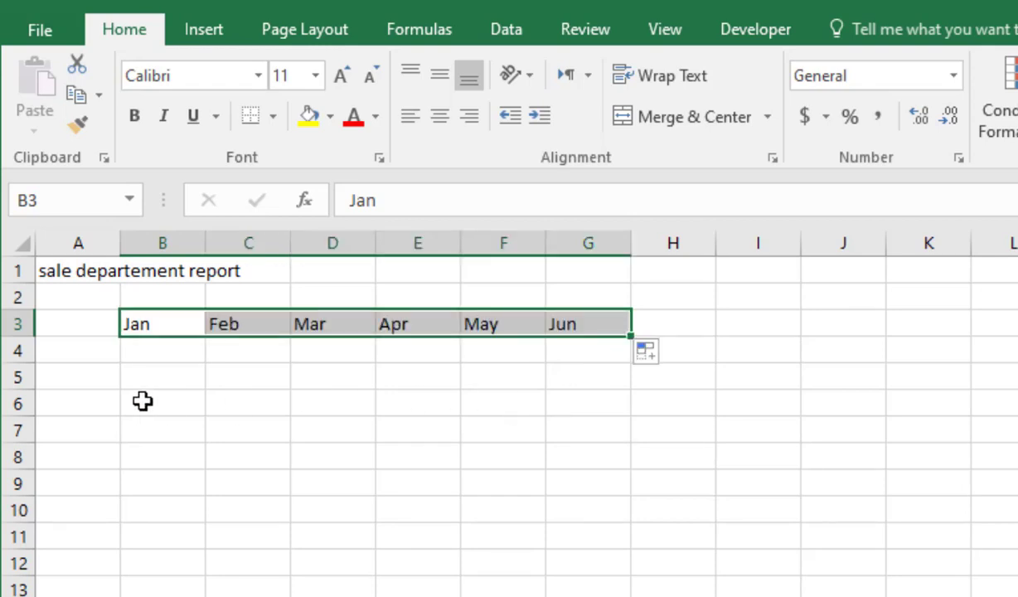
Step: Enter the row label product 1 in A4
click(163, 344)
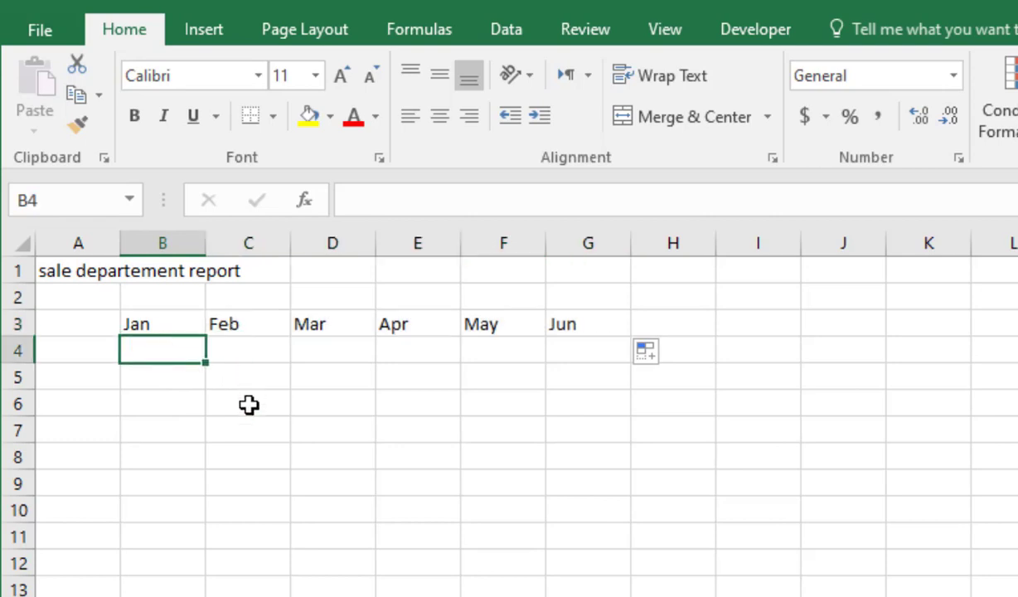
click(74, 351)
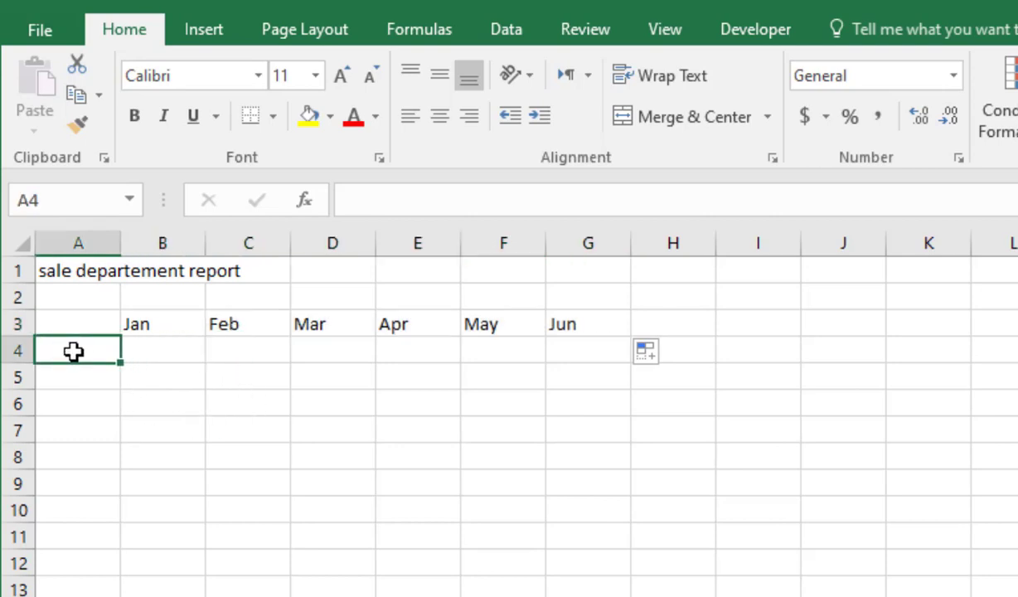
text(pro)
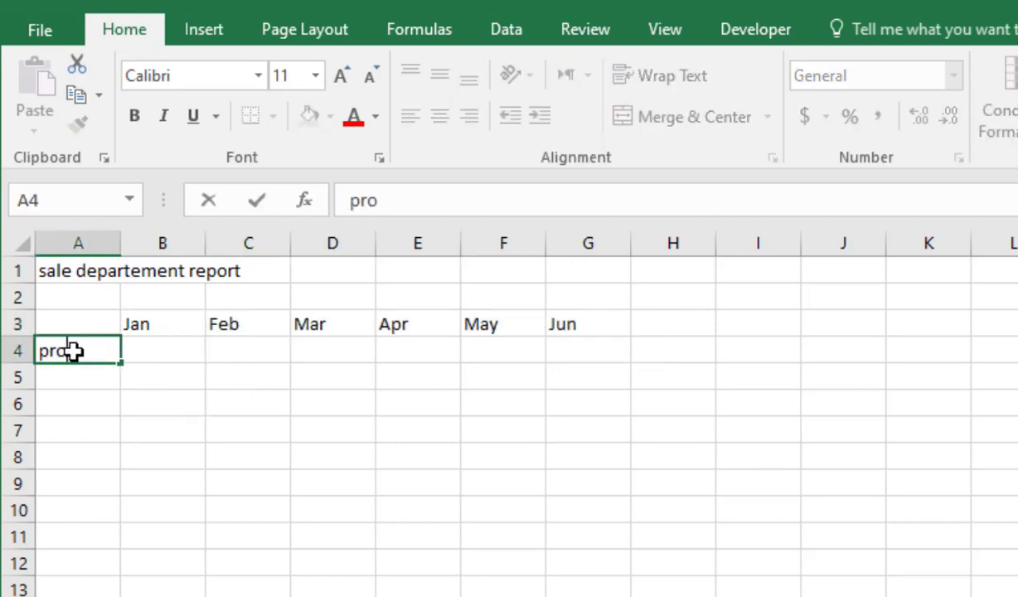
text(duct 1)
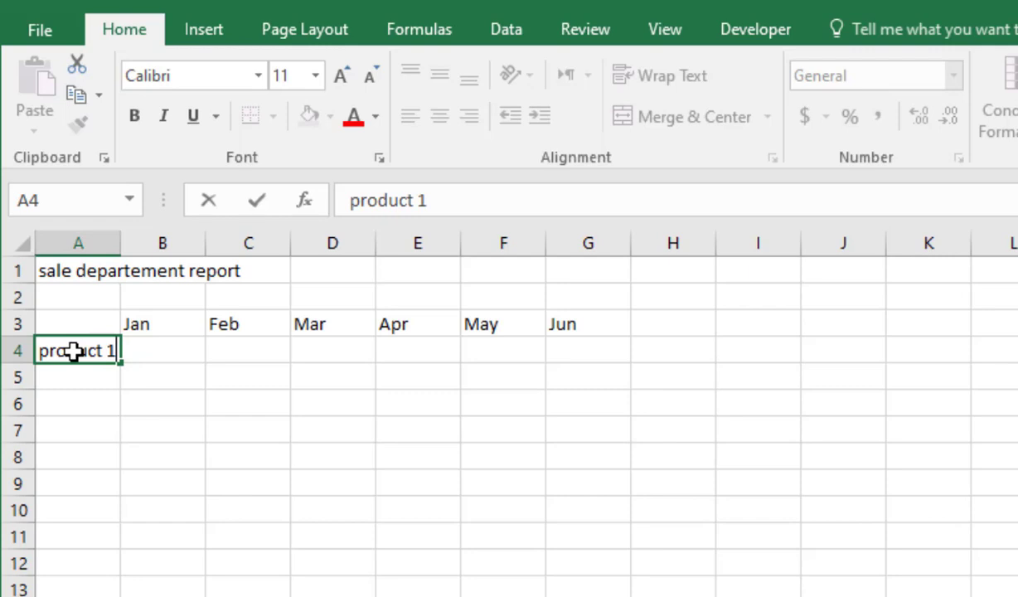
key(Return)
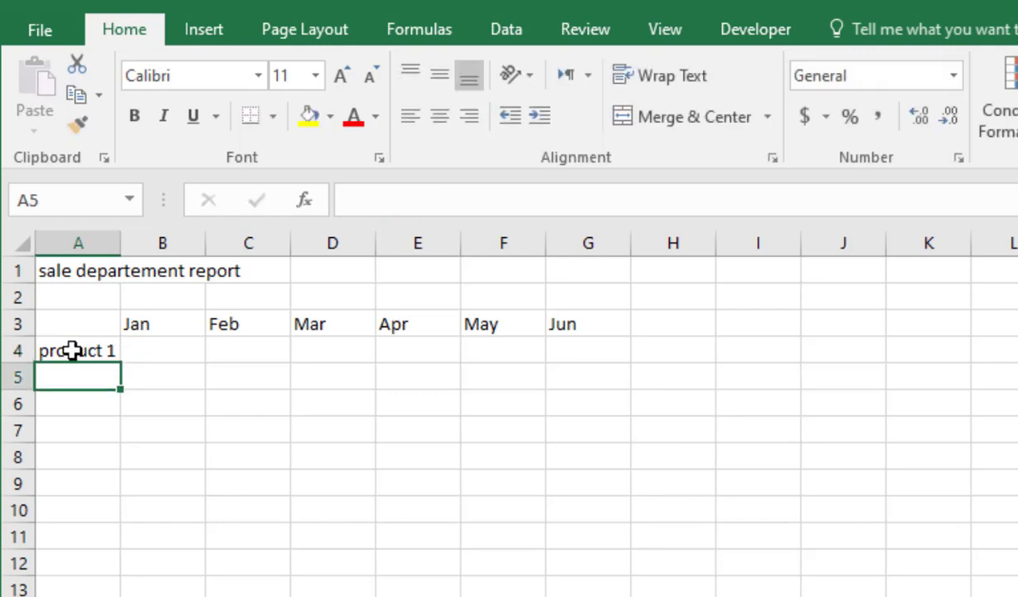
Step: Edit the existing A4 label in place so it reads product 1 and product 2
click(91, 351)
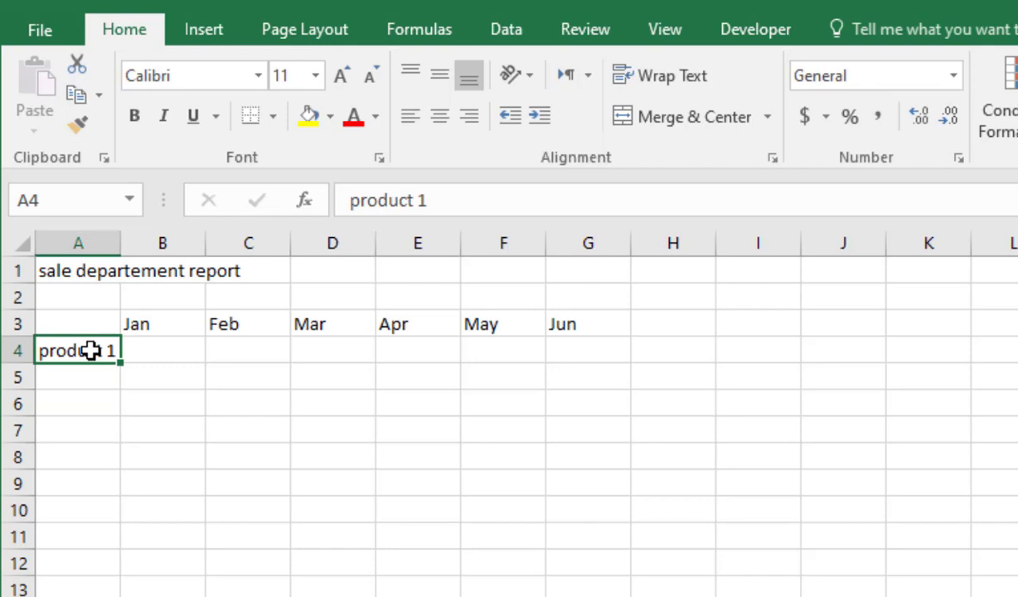
key(F2)
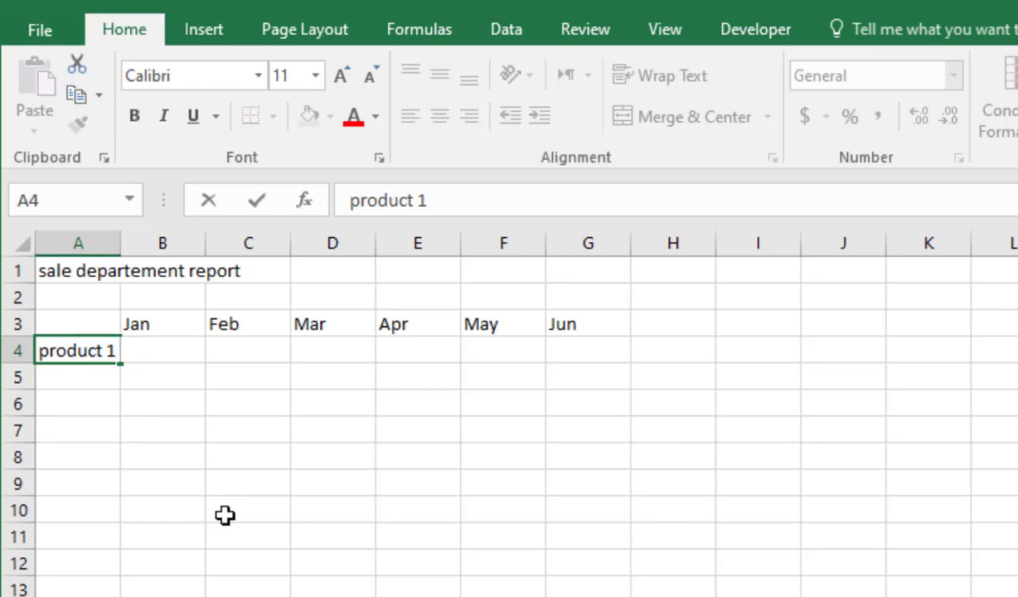
text(and product)
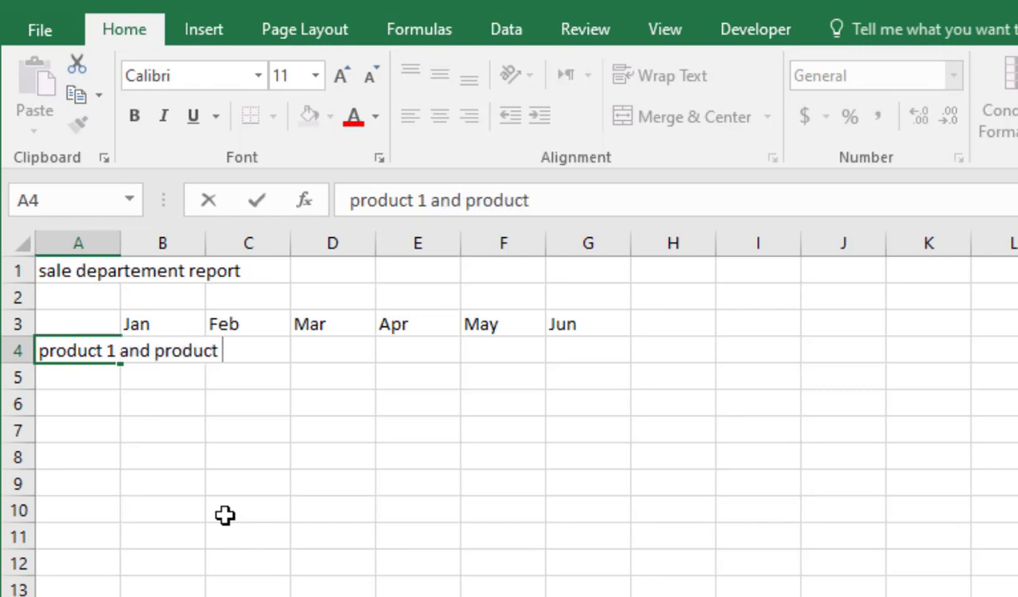
text( 2)
key(Return)
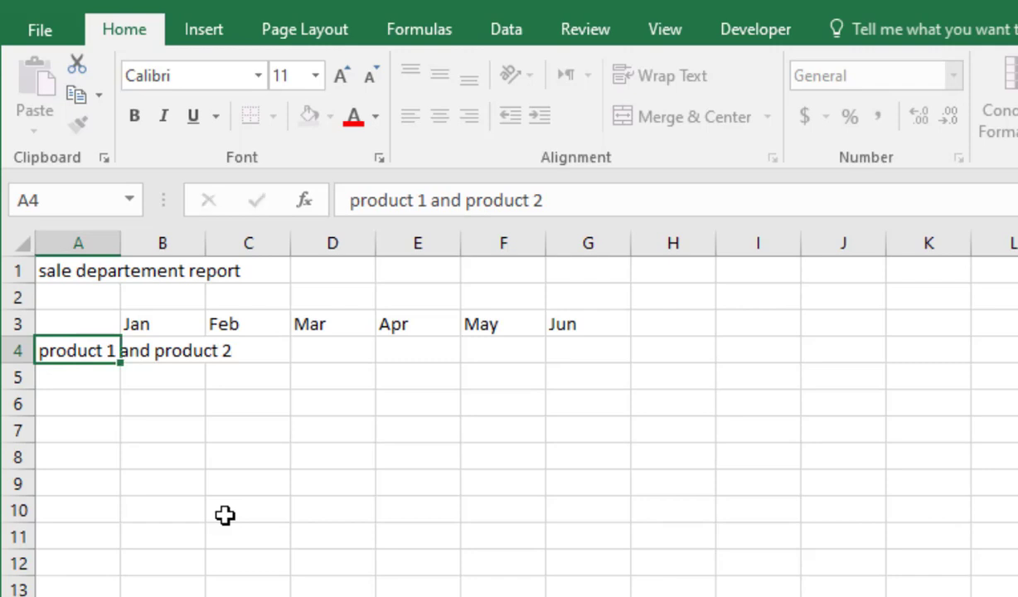
Step: Overwrite the whole A4 label with product 1
click(77, 350)
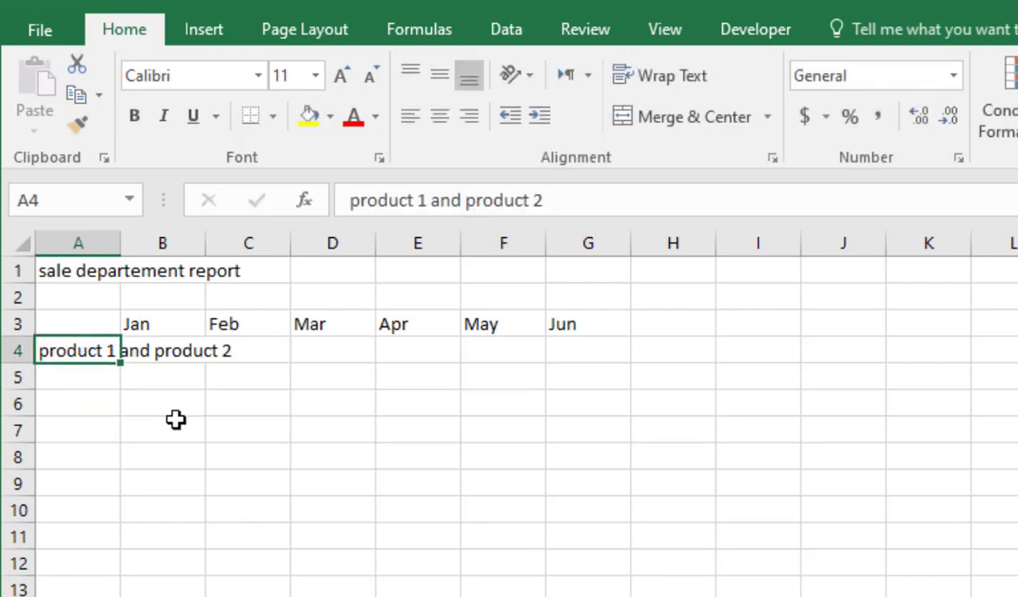
text(p)
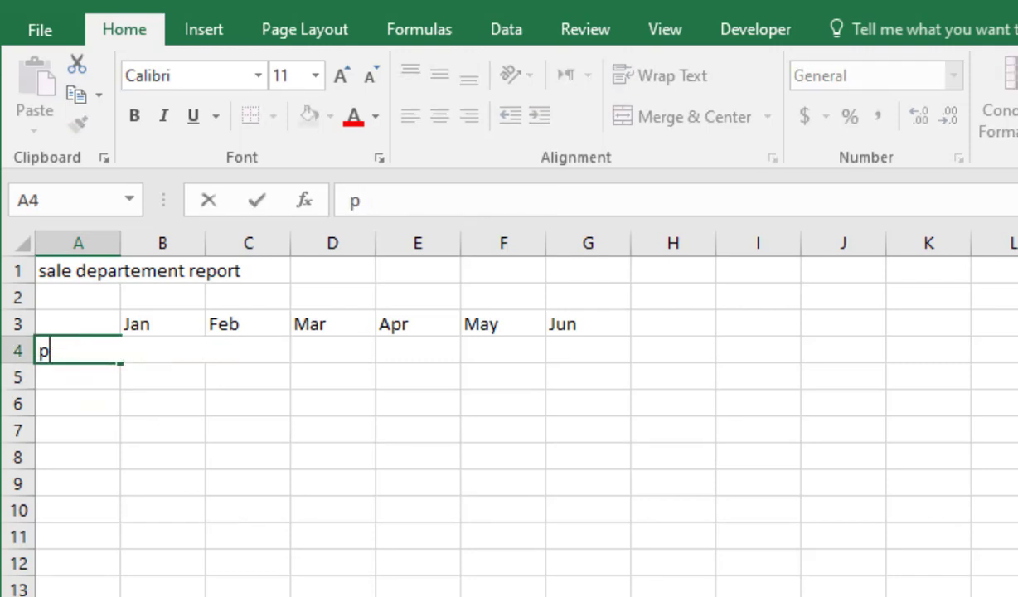
text(roducti)
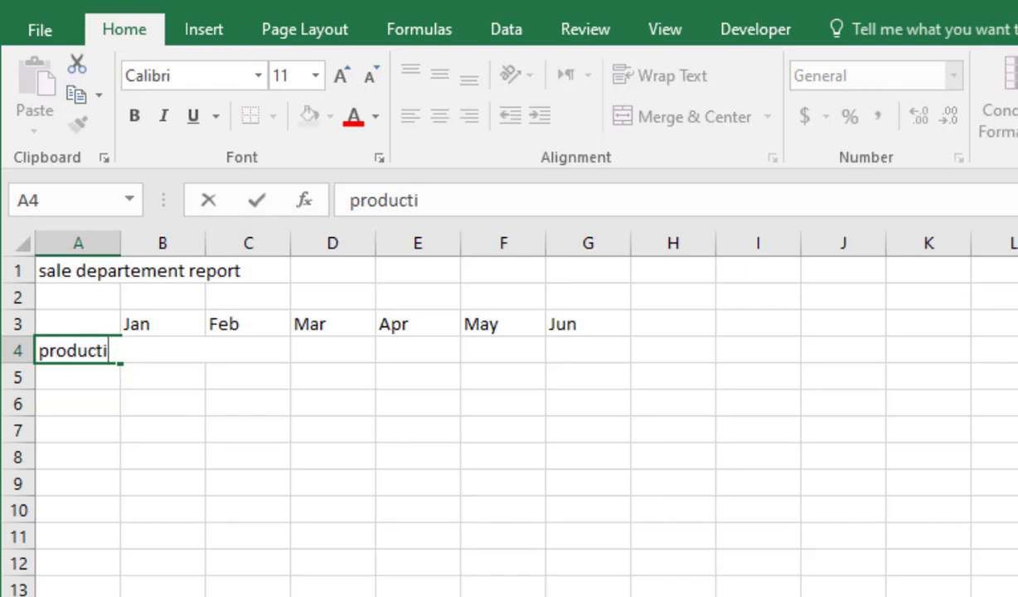
key(BackSpace)
text(1)
key(Tab)
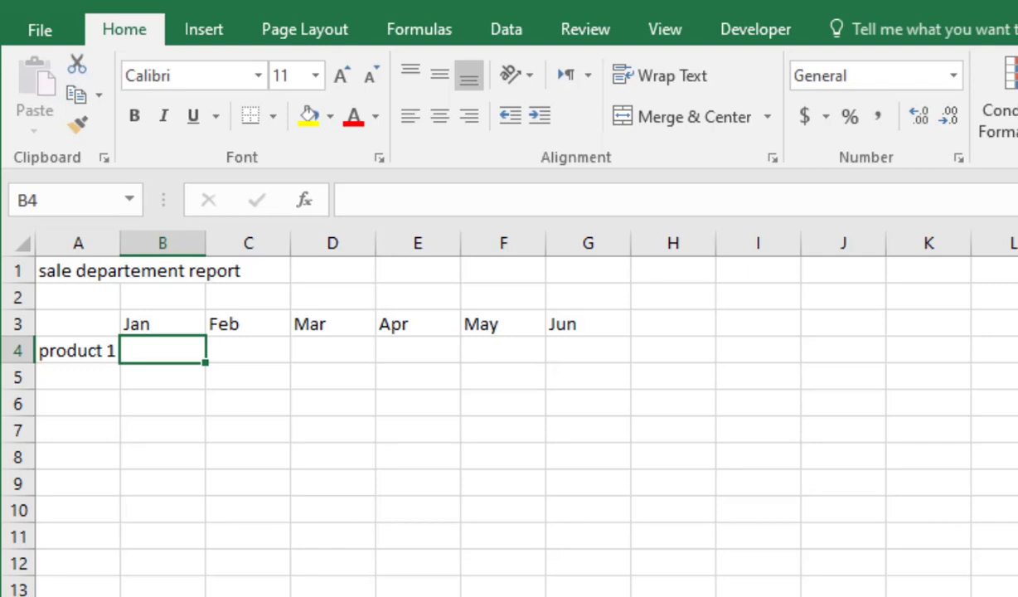
Step: Enter 25 as product 1's Jan figure in B4
text(25)
key(Tab)
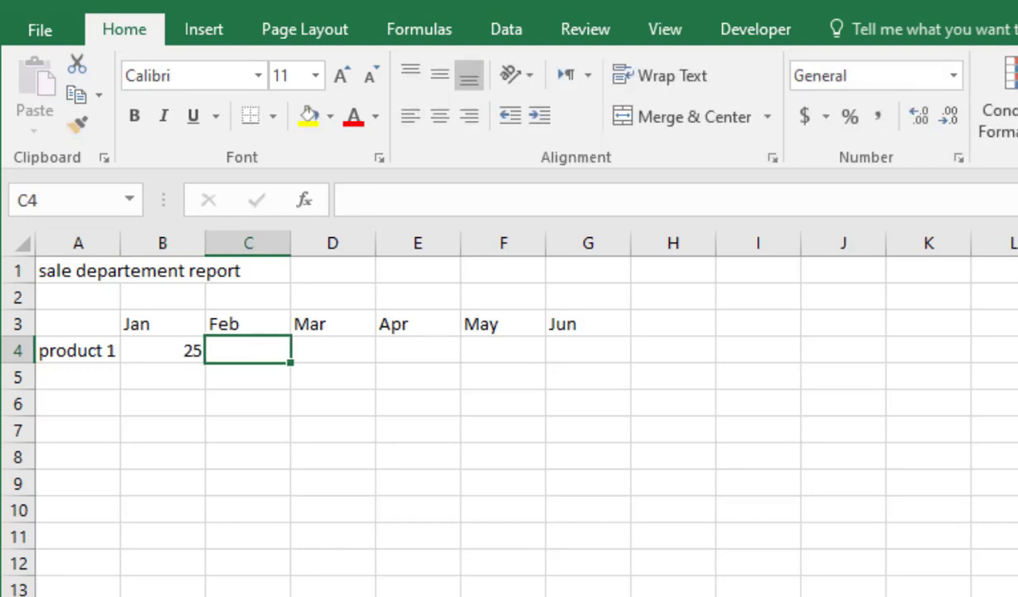
Step: Try entering 25 by hand for product 1's Feb and Mar in C4 and D4, and clear both cells
text(25)
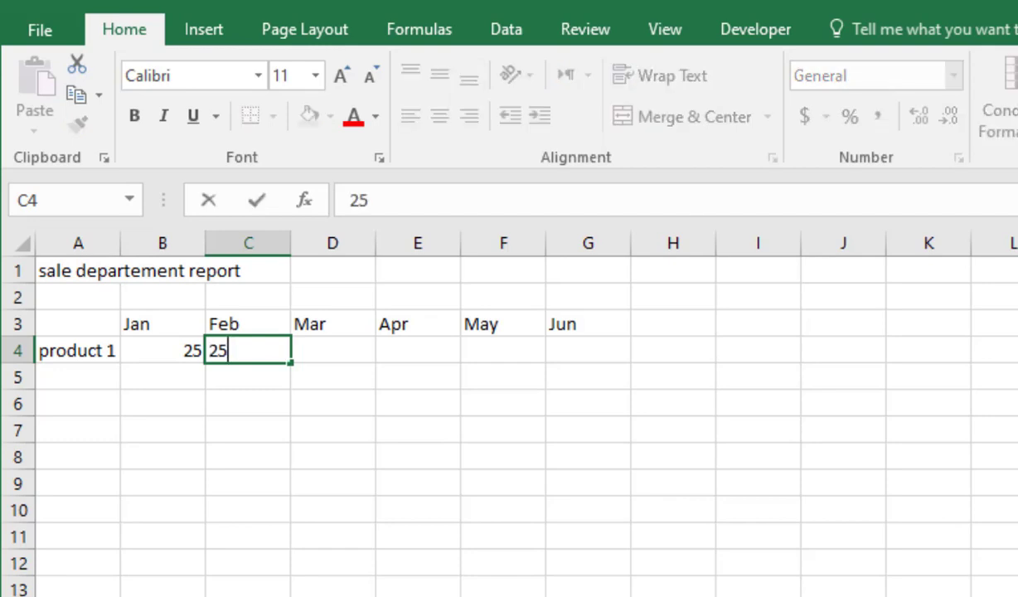
key(Tab)
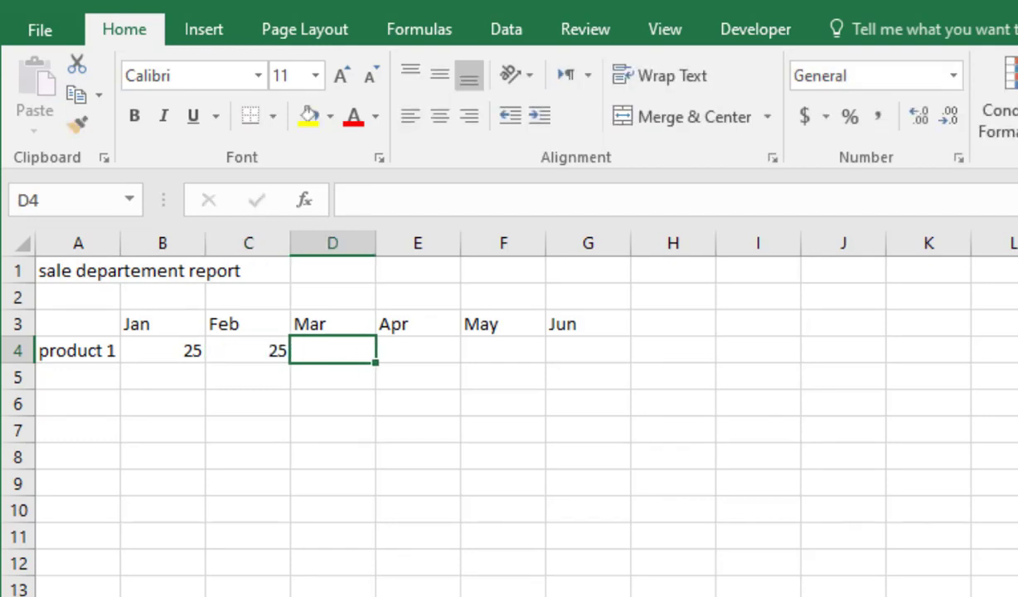
text(25)
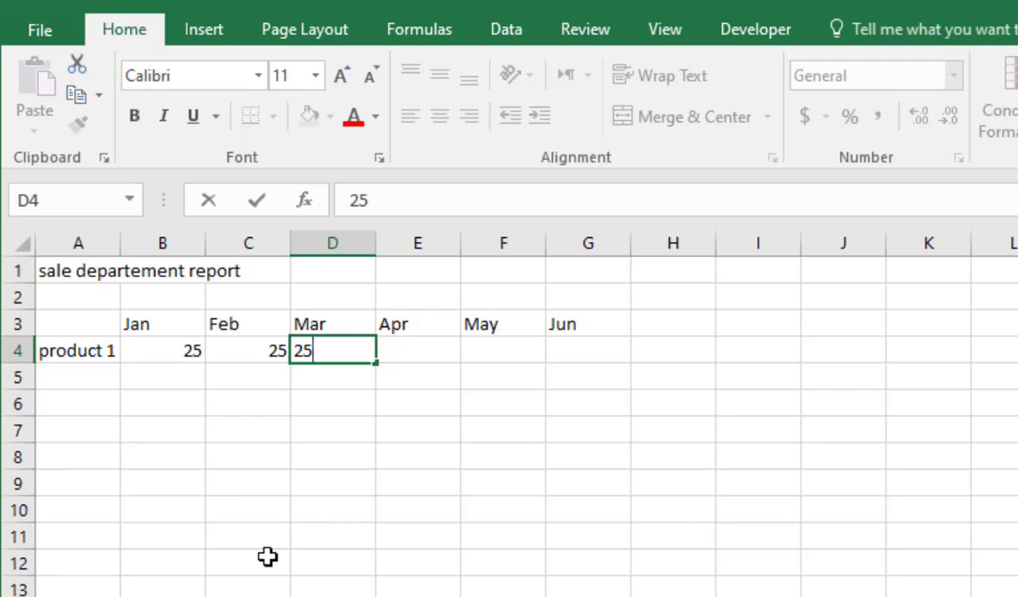
drag(234, 357, 336, 352)
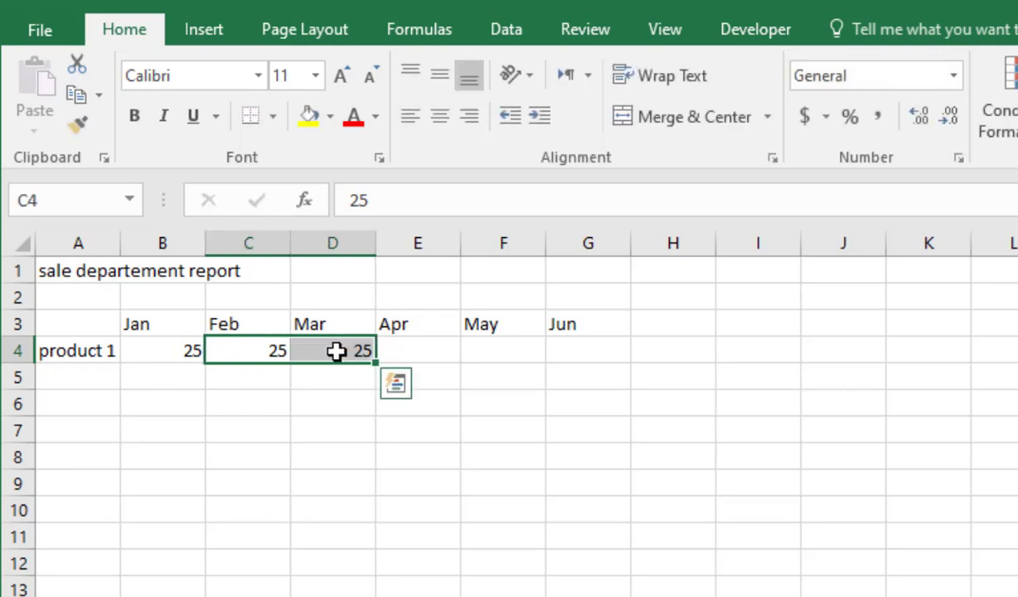
key(Delete)
click(285, 374)
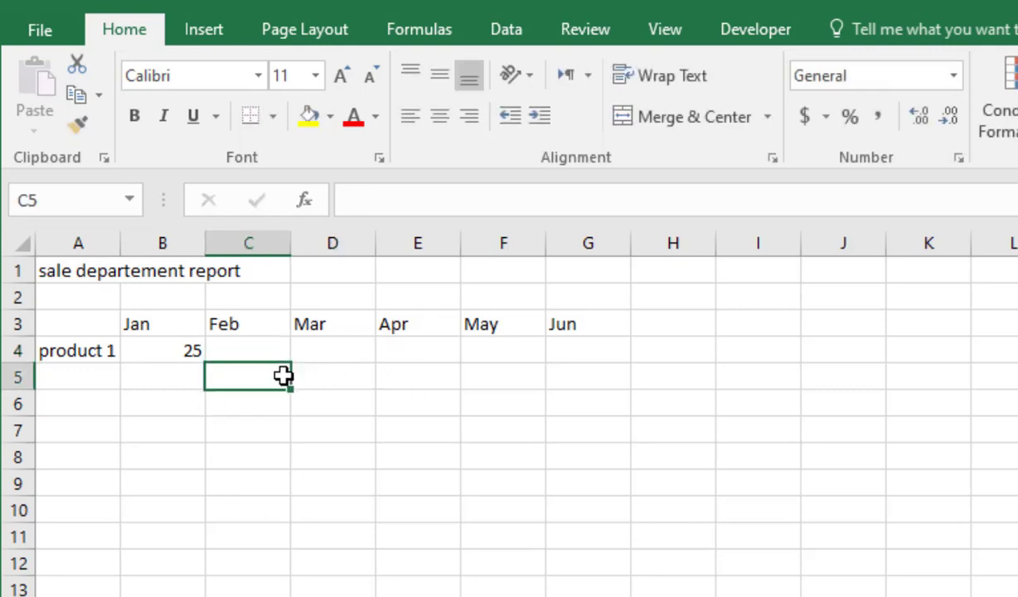
Step: Autofill product 1's Jan figure from B4 across to G4, and undo the fill
click(173, 346)
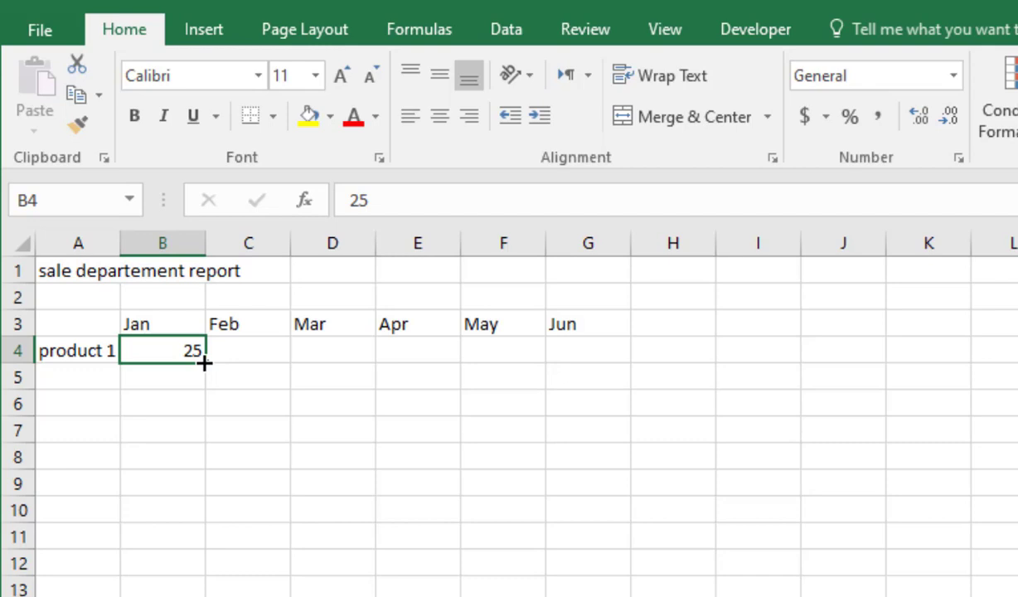
drag(204, 362, 598, 352)
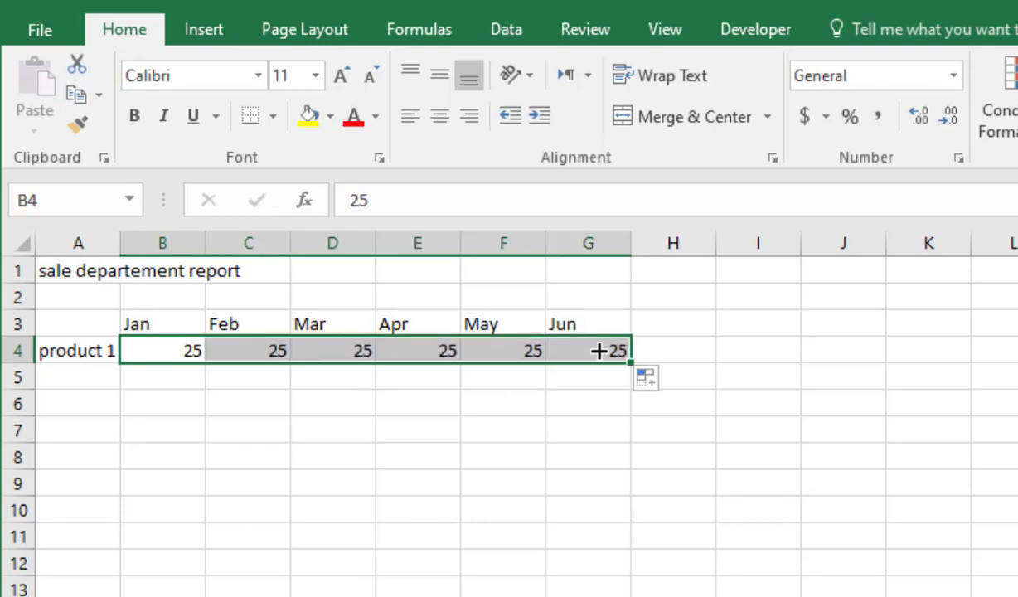
key(ctrl+z)
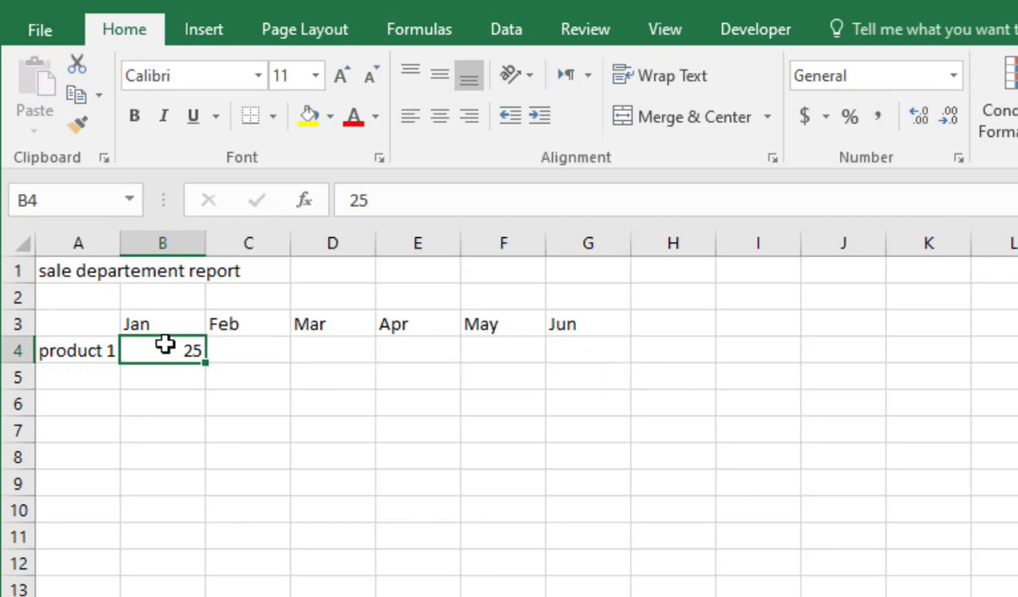
Step: Fill product 1's Jan figure rightward from B4 through G4 with the Fill Right command
key(shift+Right)
key(shift+Right)
key(shift+Right)
key(shift+Right)
key(shift+Right)
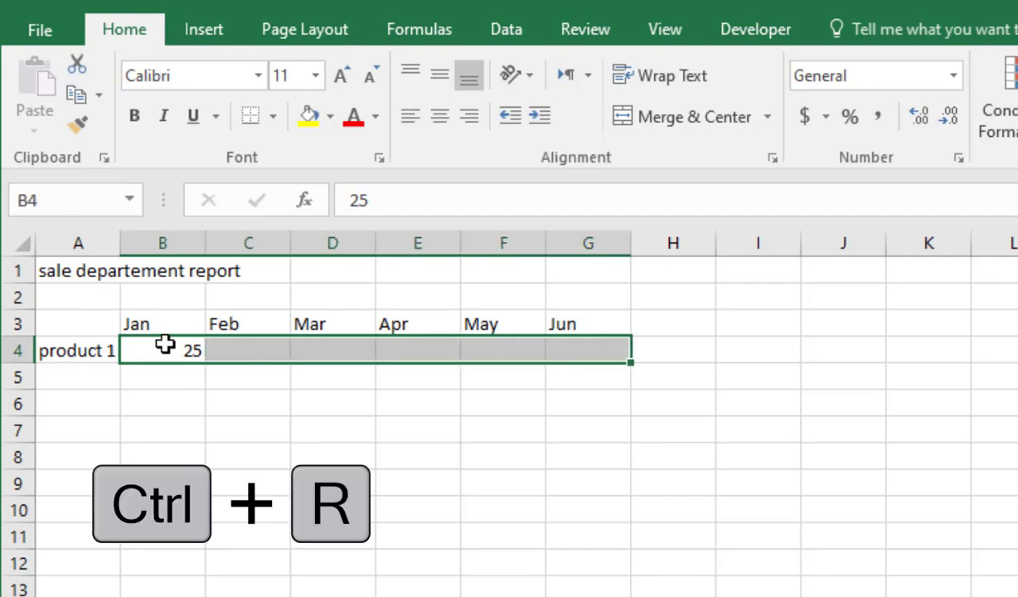
key(ctrl+r)
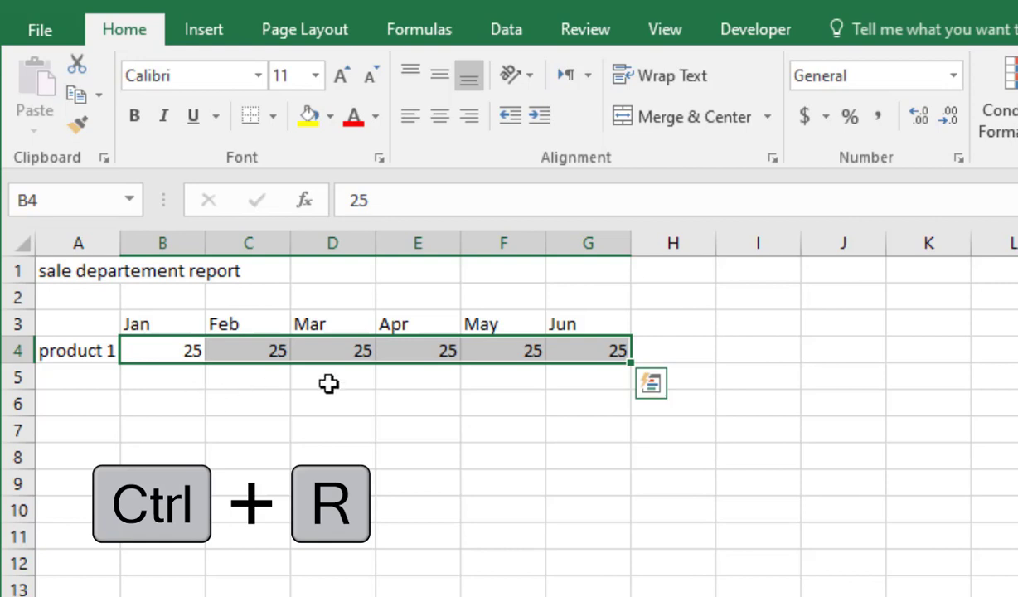
click(595, 381)
click(512, 352)
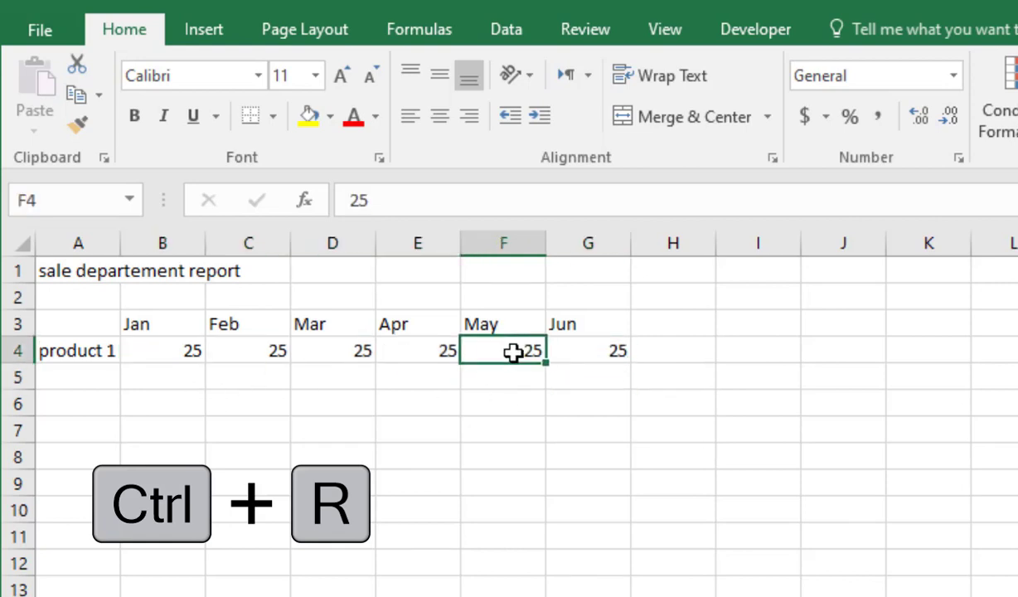
click(578, 352)
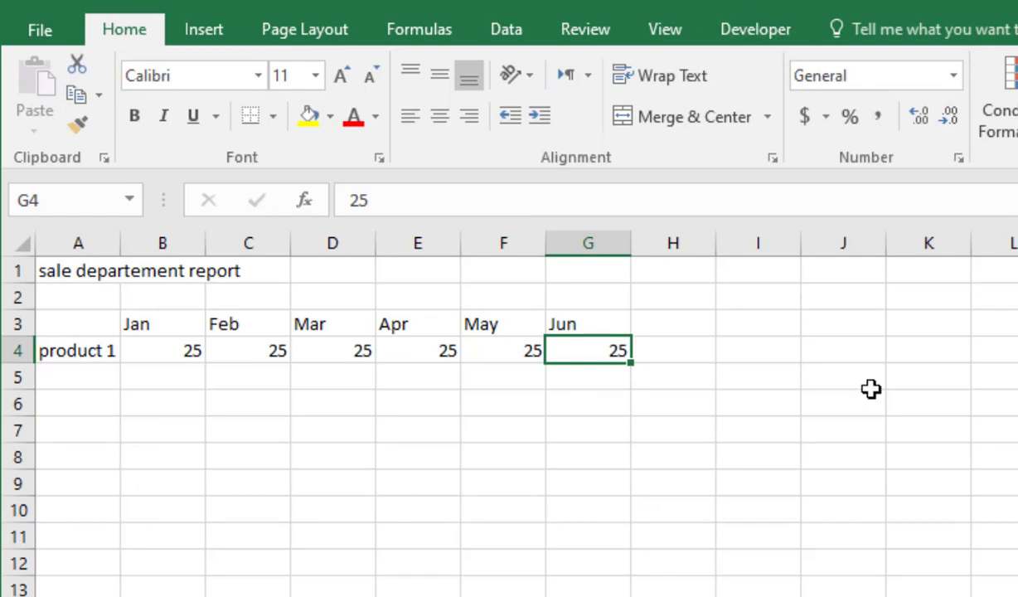
key(Down)
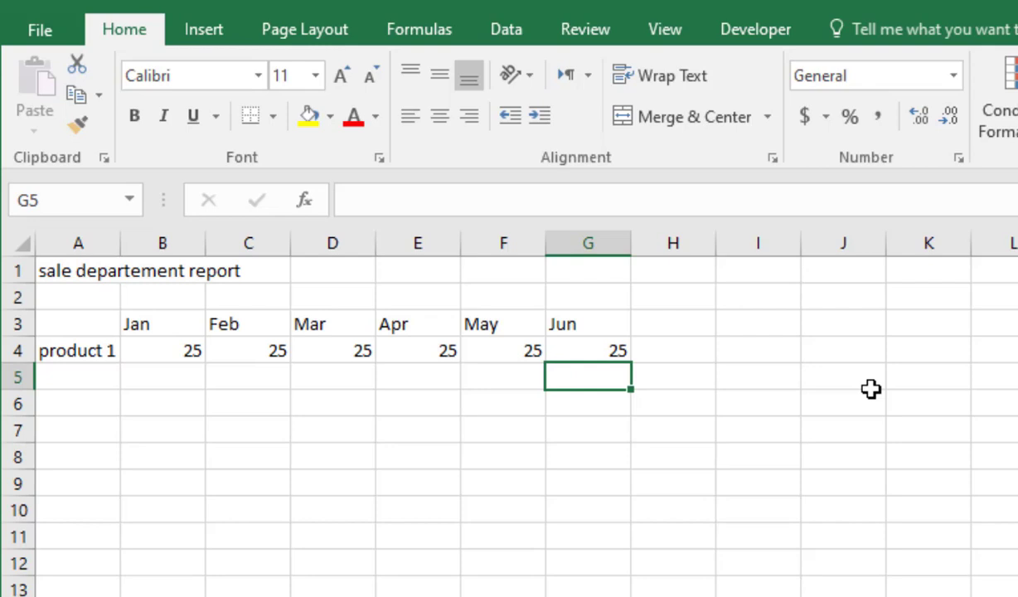
key(Up)
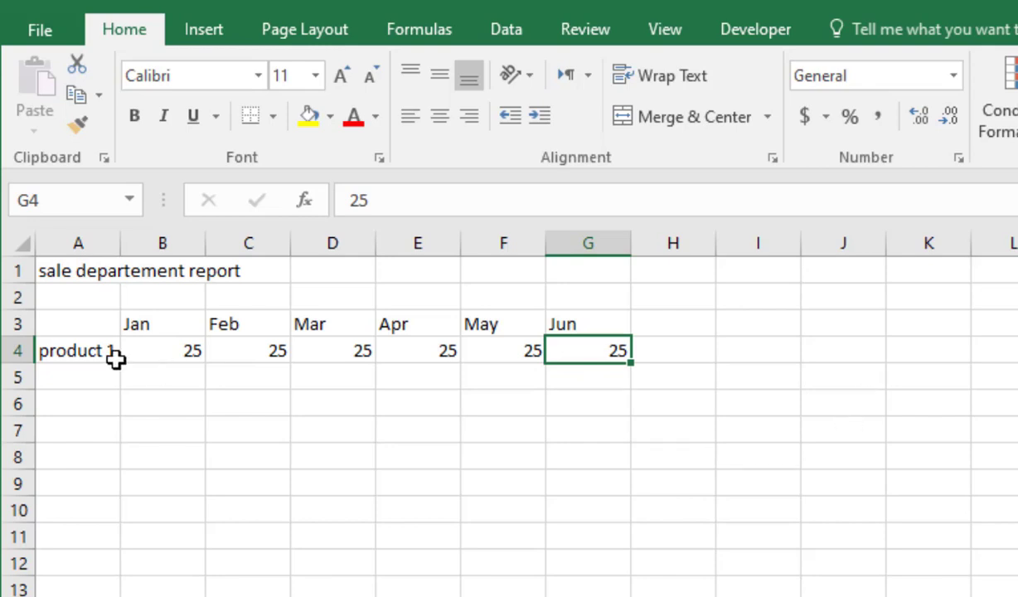
Step: Select A4:G8 as the data-entry range and advance cell by cell through the product 1 row to A5
drag(81, 350, 602, 468)
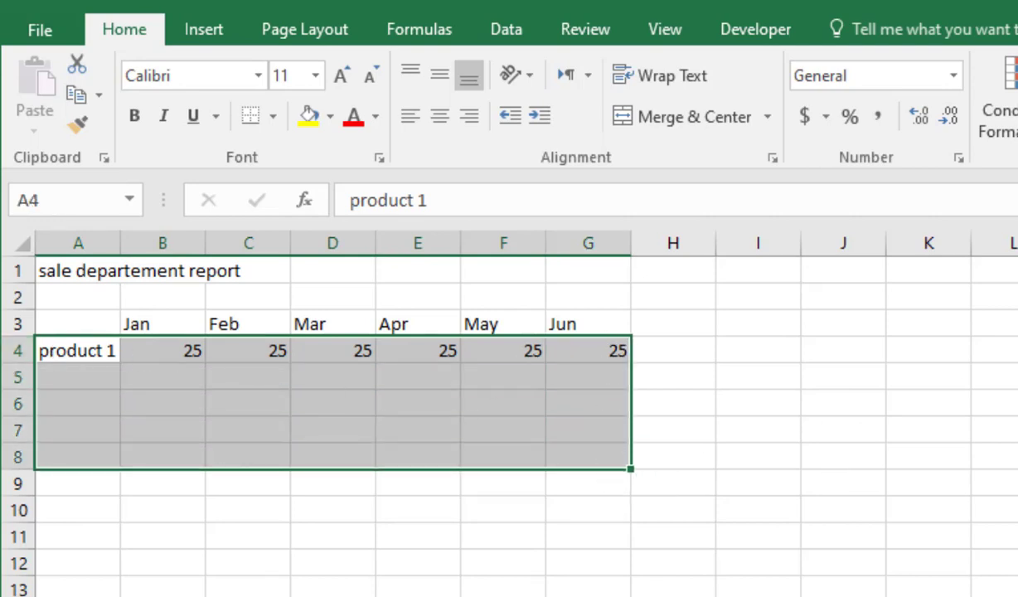
key(Tab)
key(Tab)
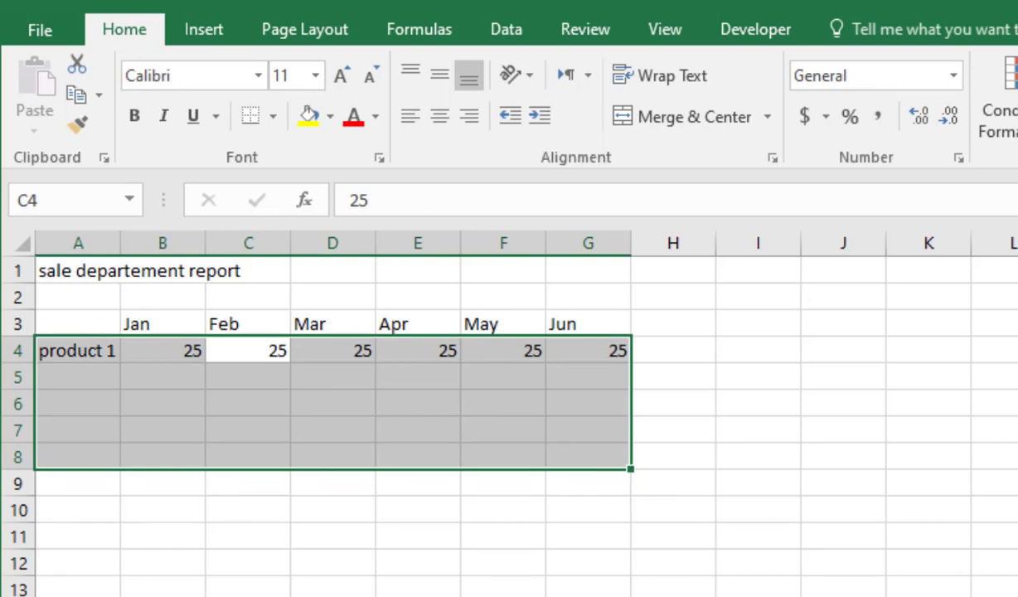
key(Tab)
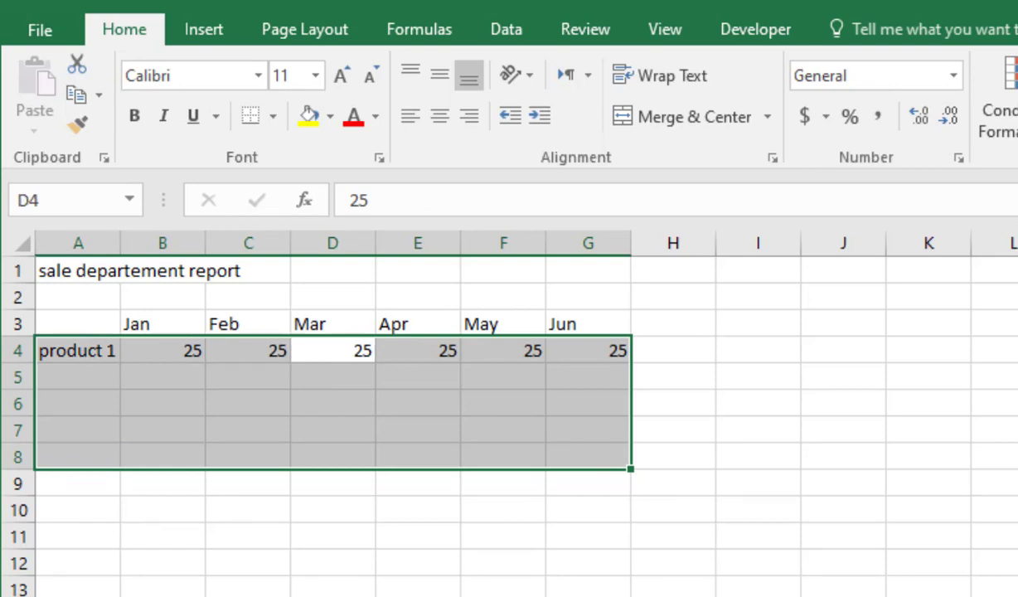
key(Tab)
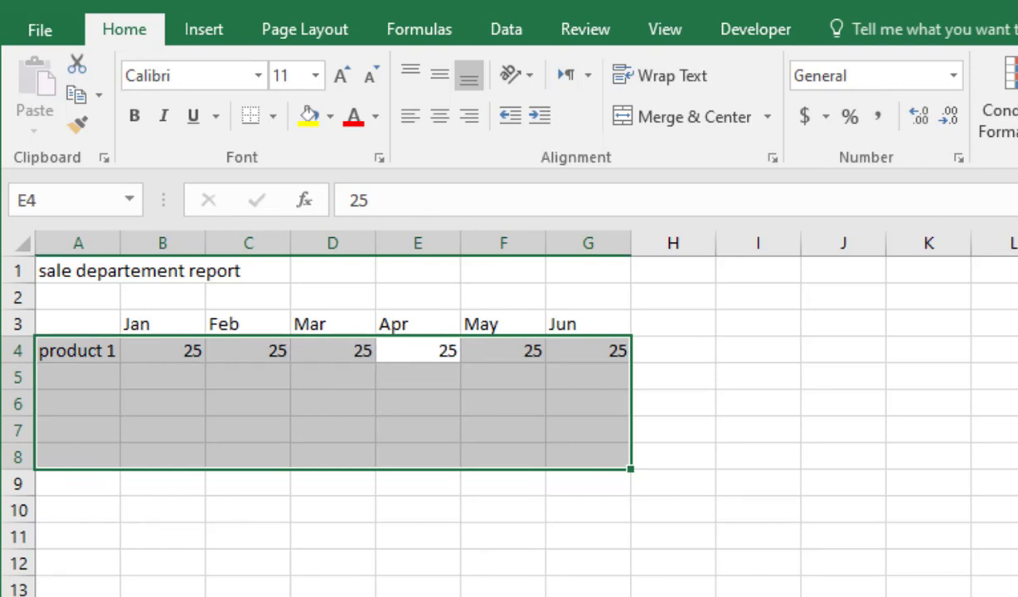
key(Tab)
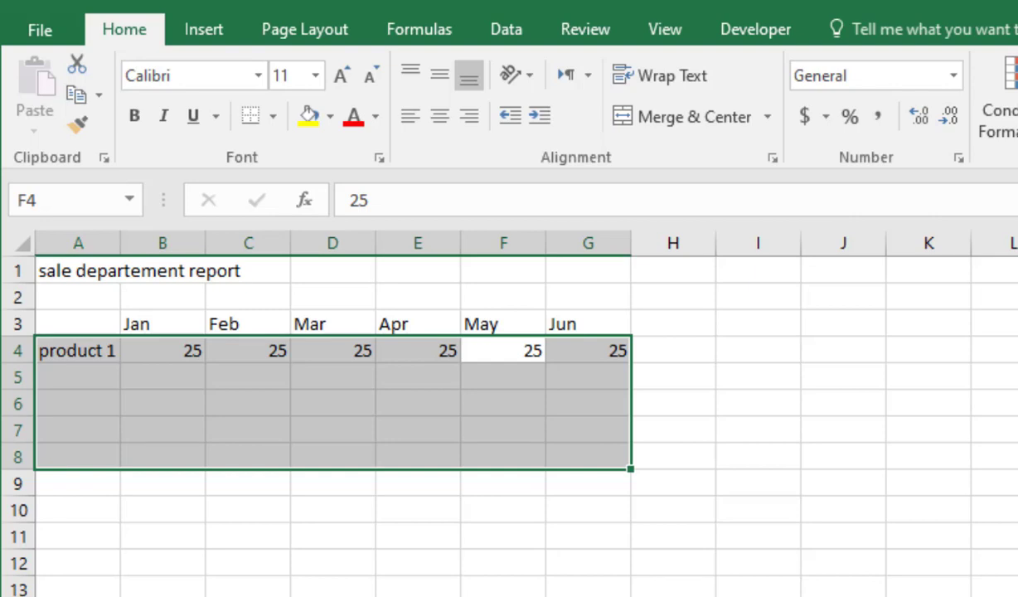
key(Tab)
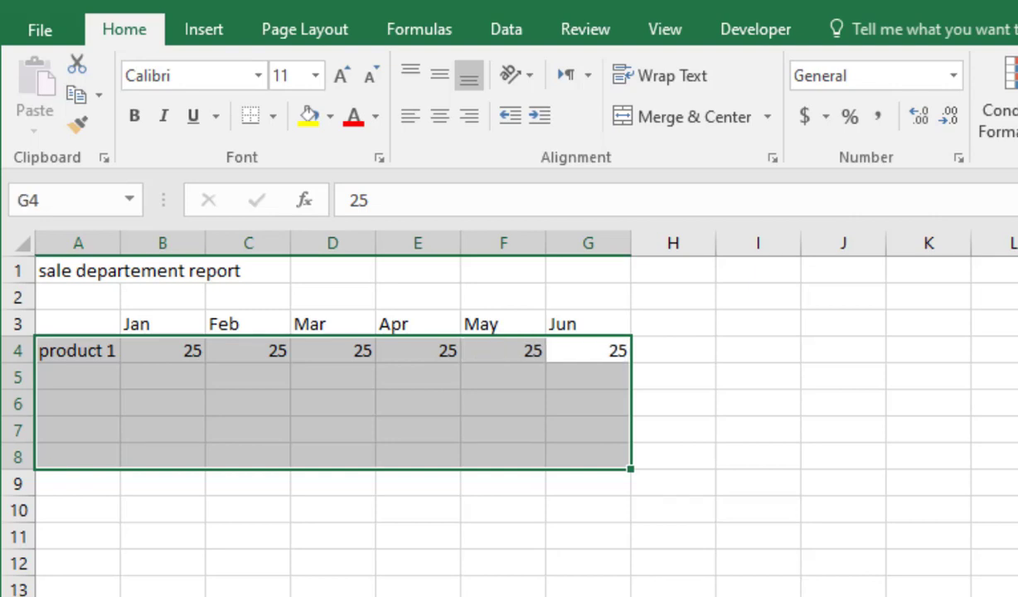
key(Tab)
Step: Enter the row label product 2 in A5 and 20 as its Jan figure in B5
text(pri)
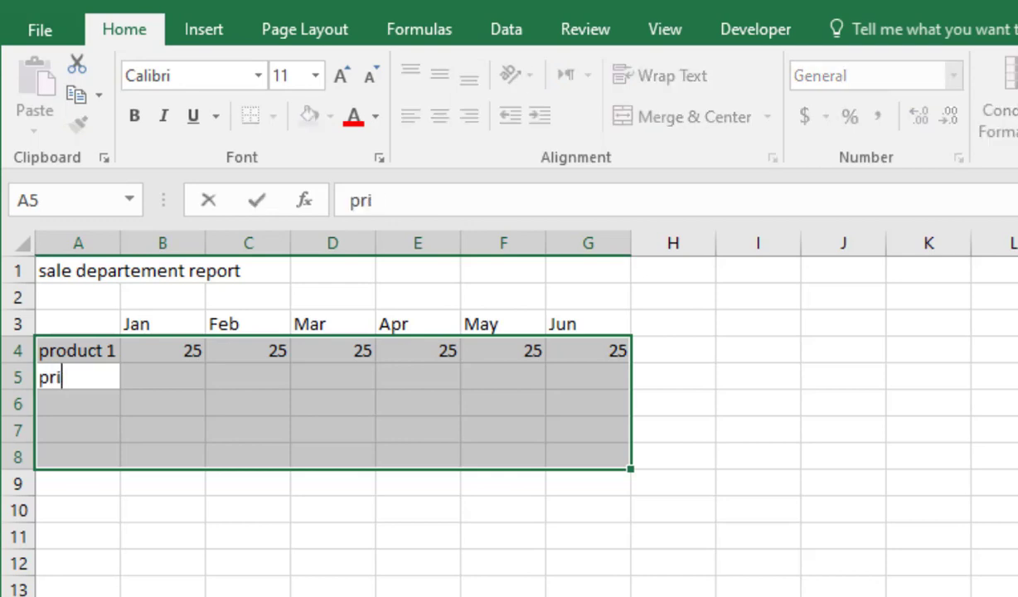
key(BackSpace)
key(BackSpace)
text(ro)
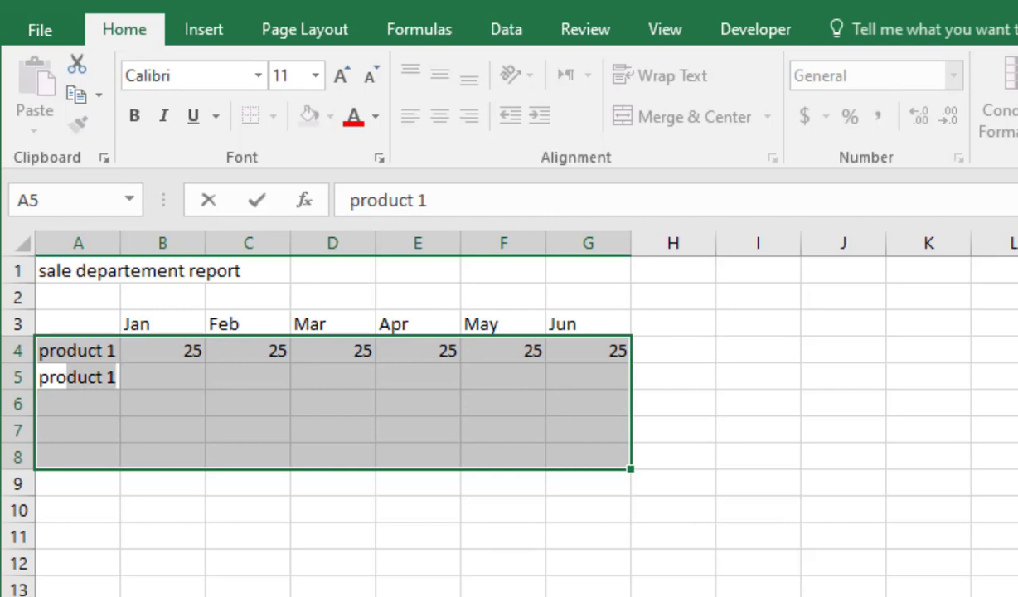
text(duc)
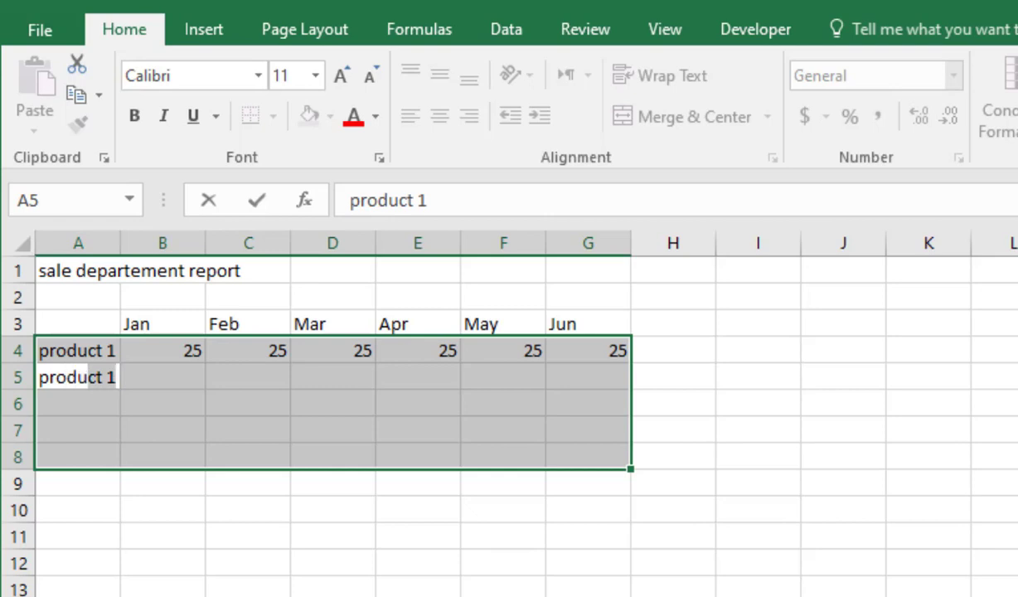
text(t 2)
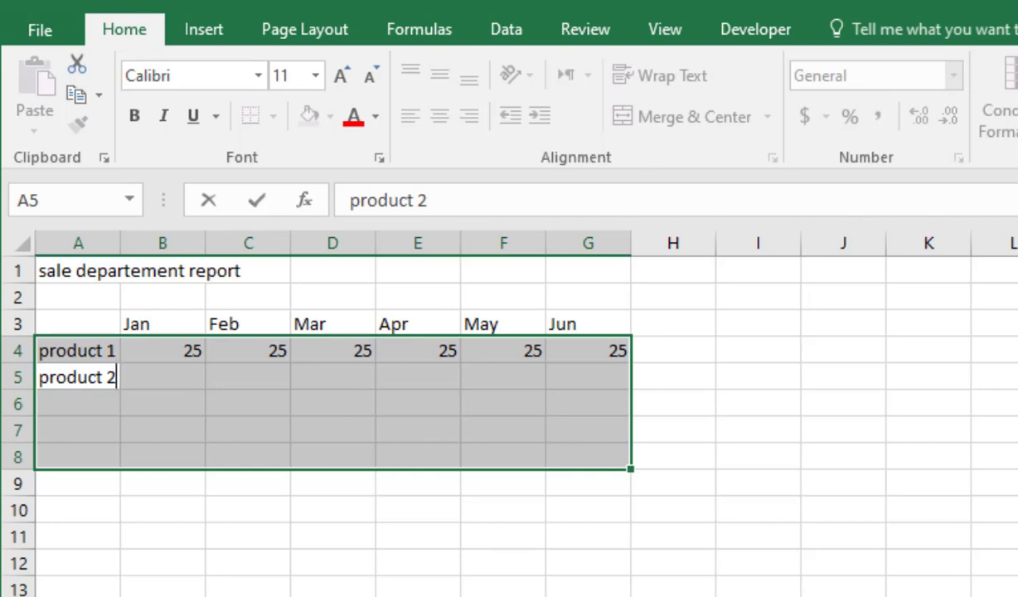
key(Tab)
text(20)
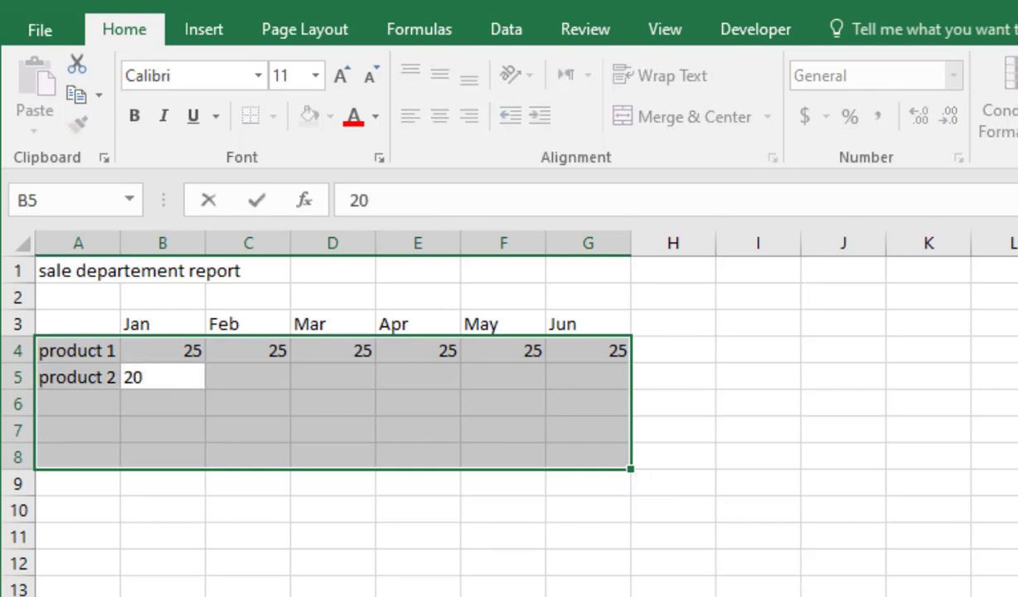
key(Tab)
key(Tab)
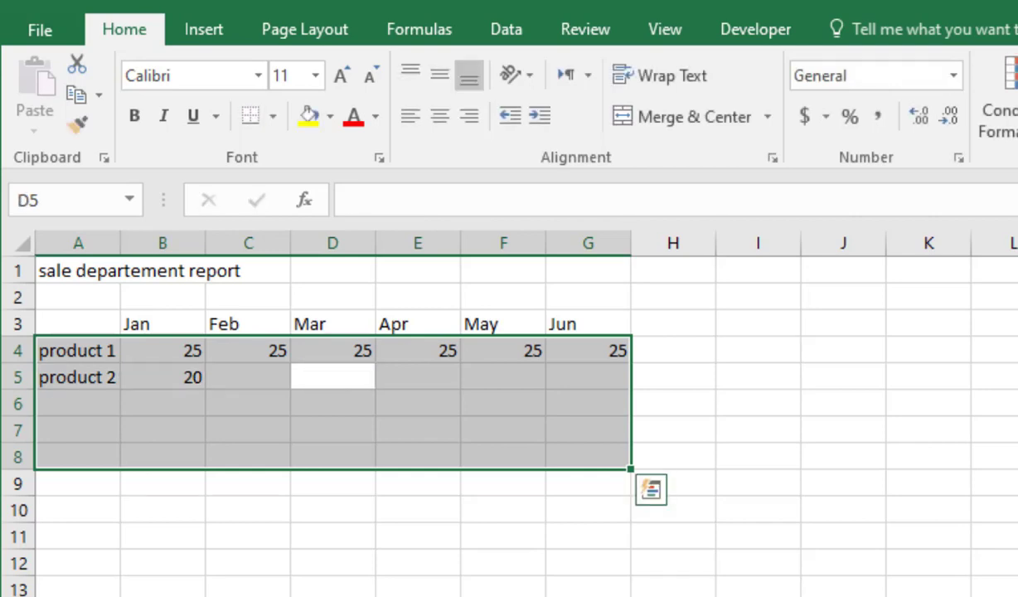
key(Tab)
key(Tab)
key(Tab)
key(Tab)
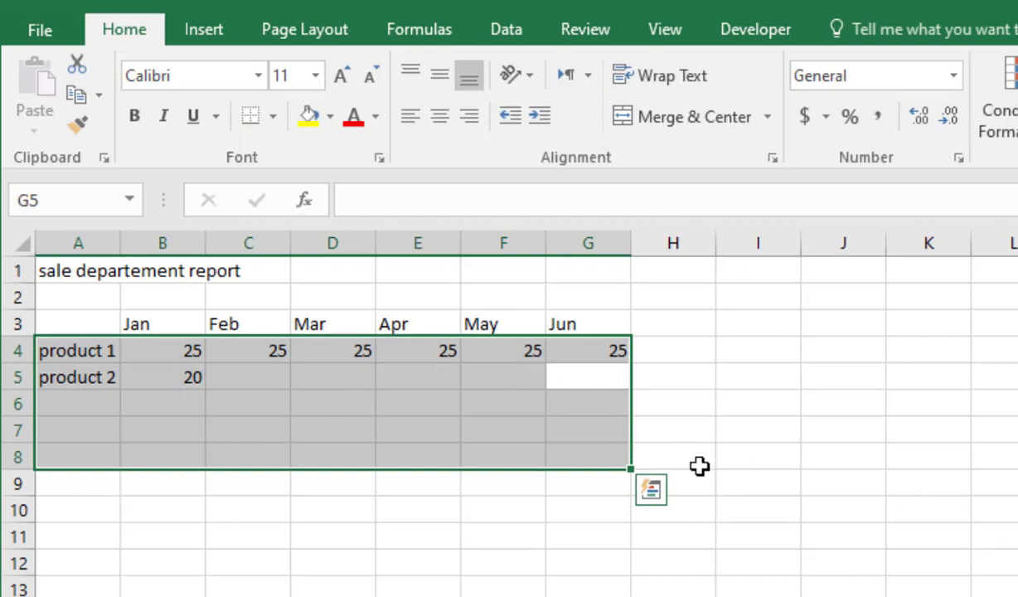
key(Tab)
key(Tab)
key(Tab)
key(Tab)
key(Tab)
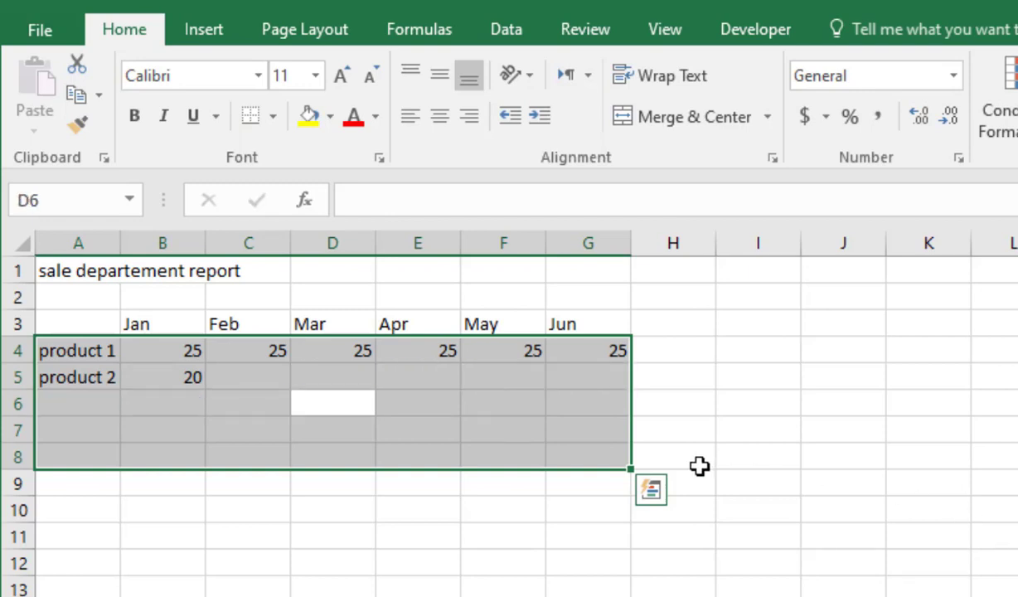
key(Tab)
key(Tab)
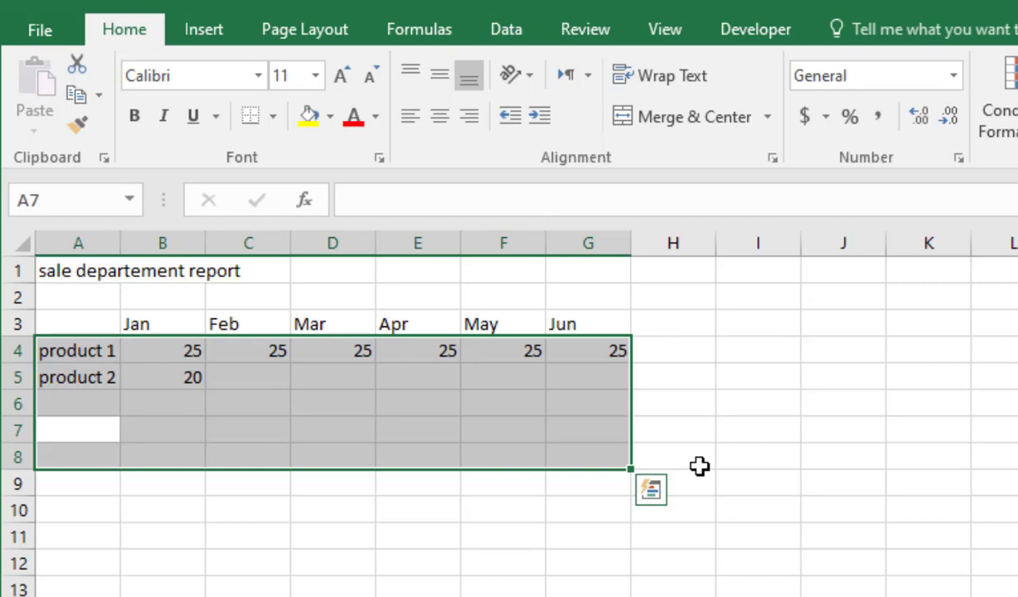
click(681, 427)
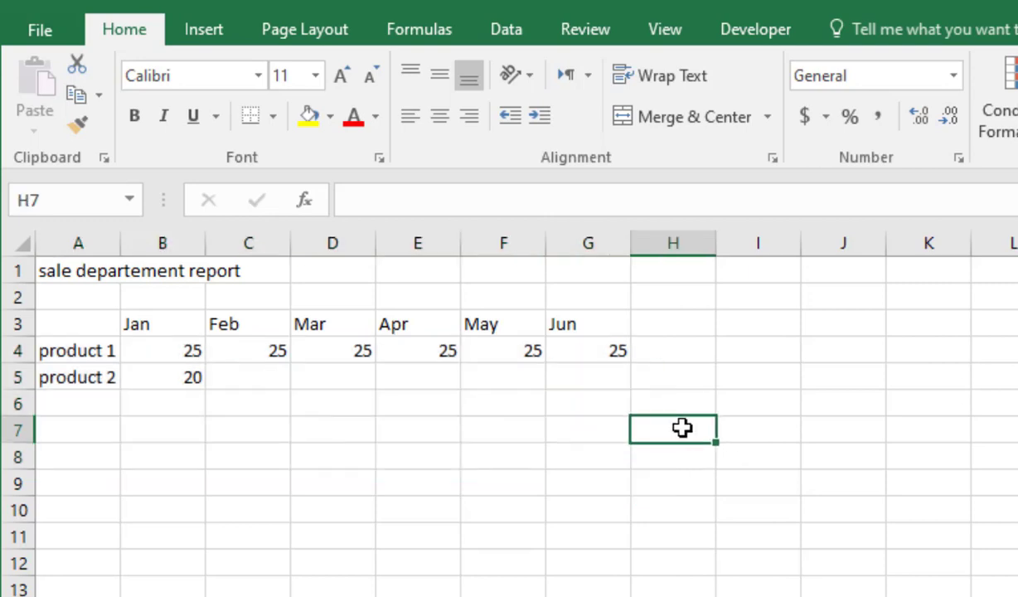
drag(87, 351, 591, 429)
key(Right)
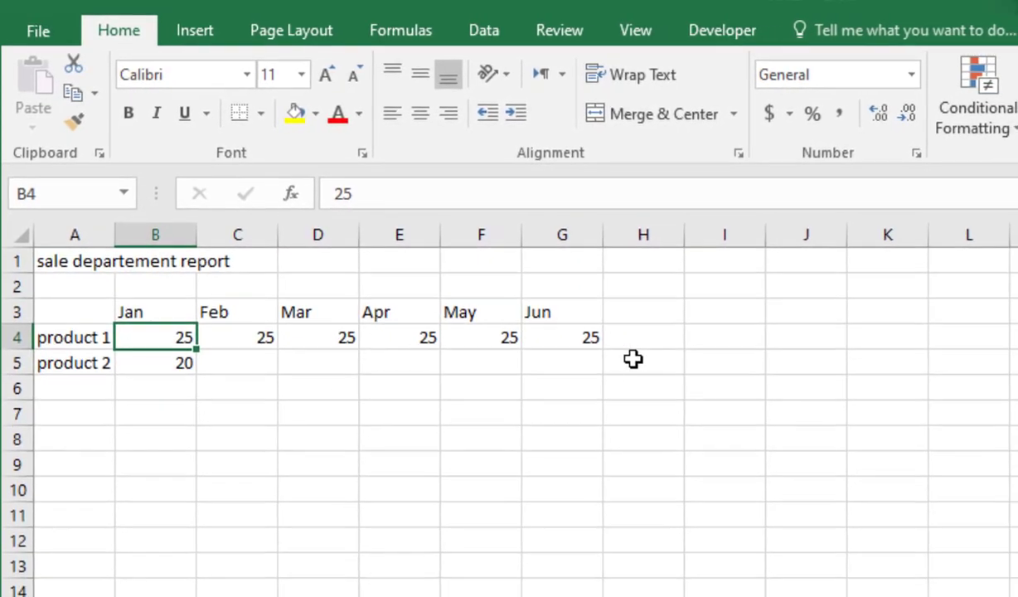
click(691, 379)
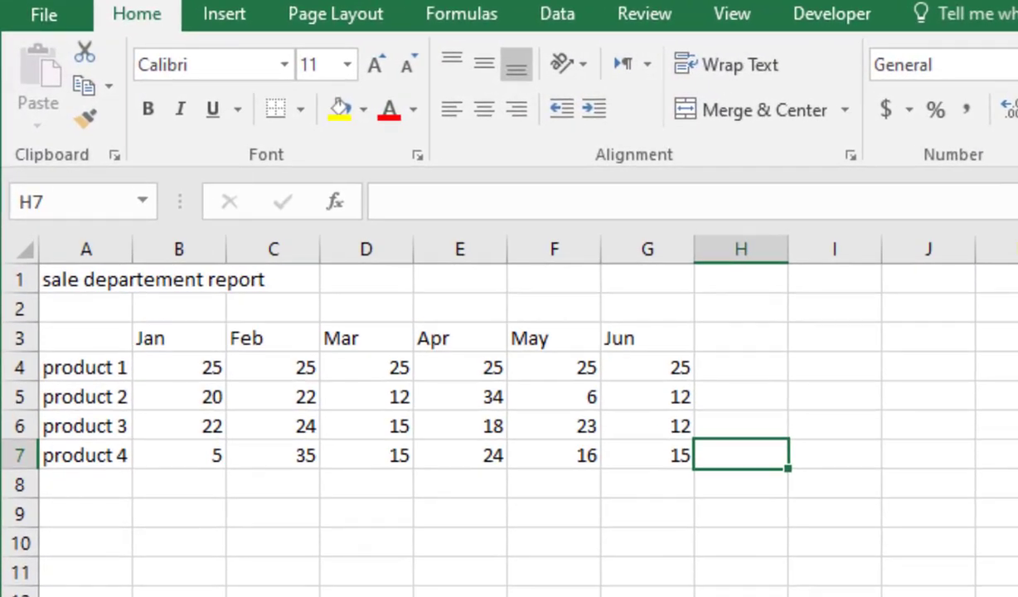
click(631, 590)
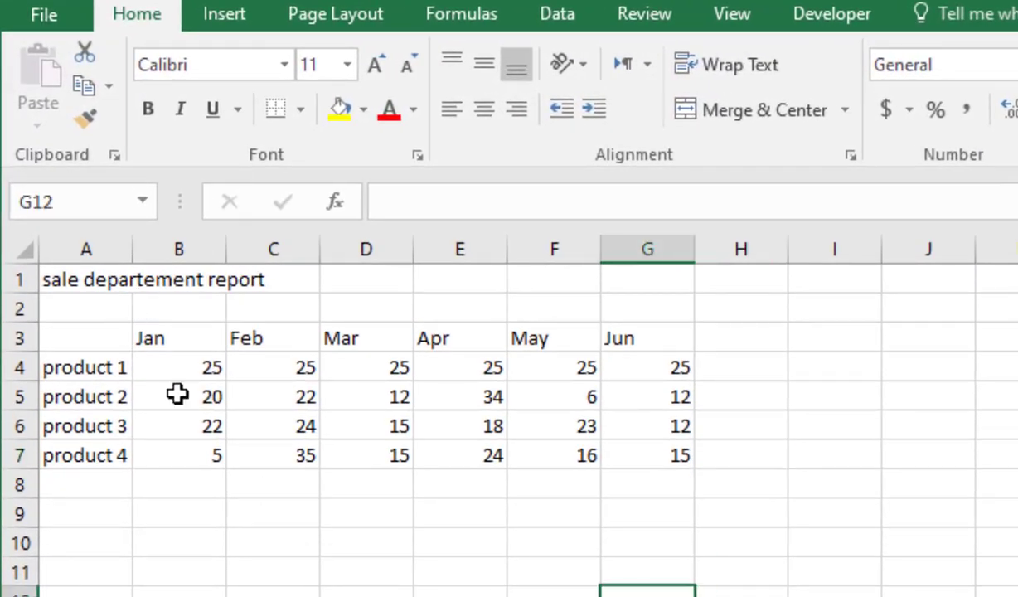
Step: Merge and center the title sale departement report across A1:G1
drag(100, 283, 640, 292)
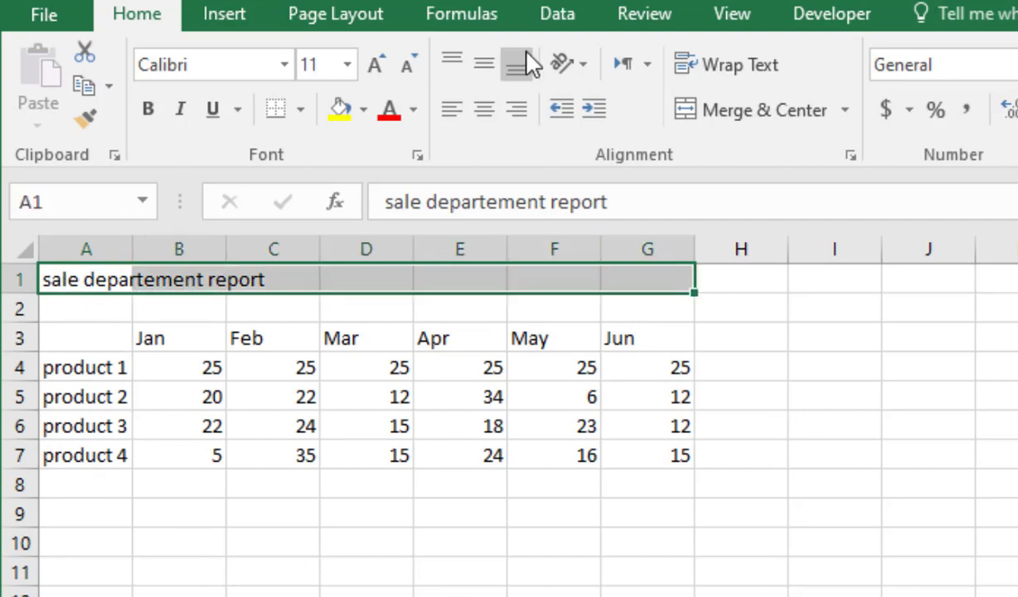
click(231, 11)
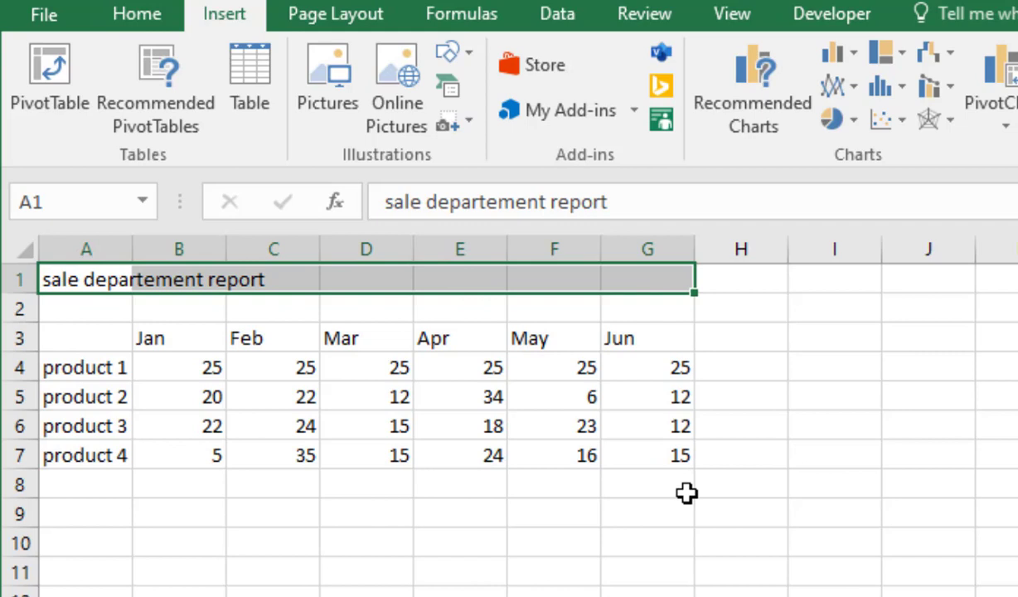
click(134, 24)
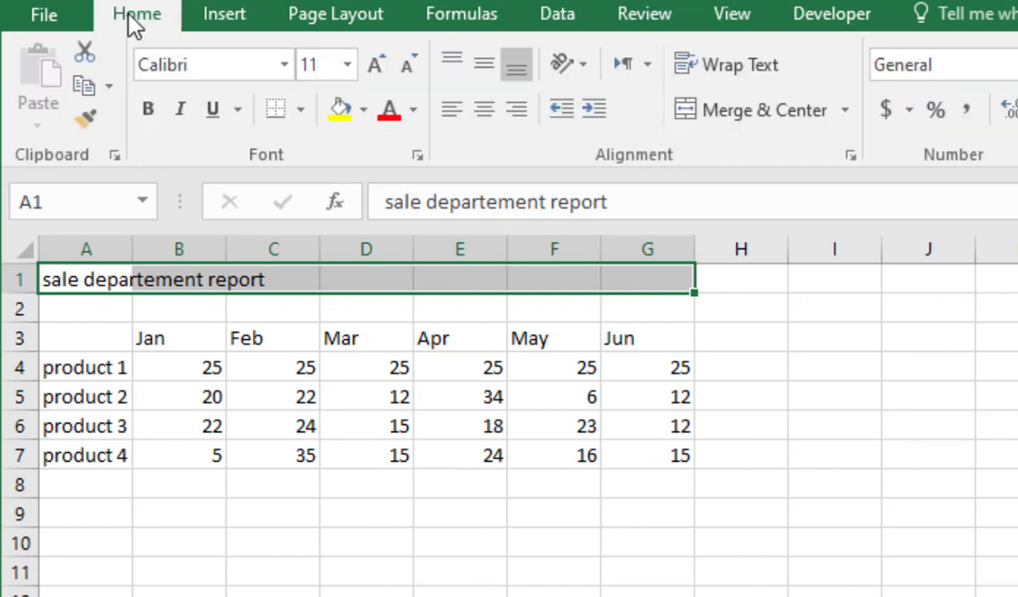
click(845, 110)
click(817, 158)
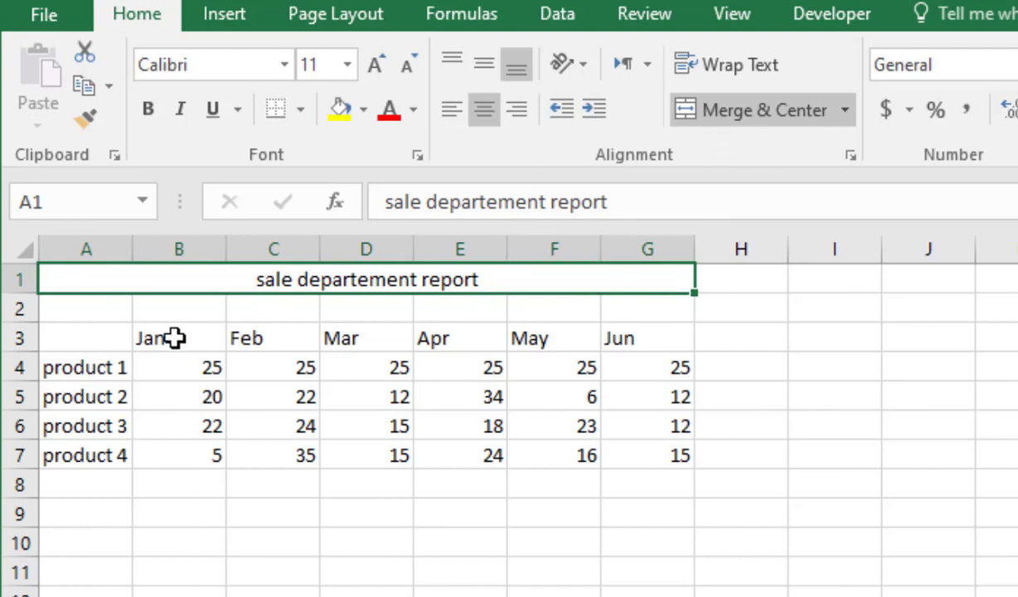
Step: Make the Jan to Jun headings in B3:G3 bold
drag(172, 338, 645, 343)
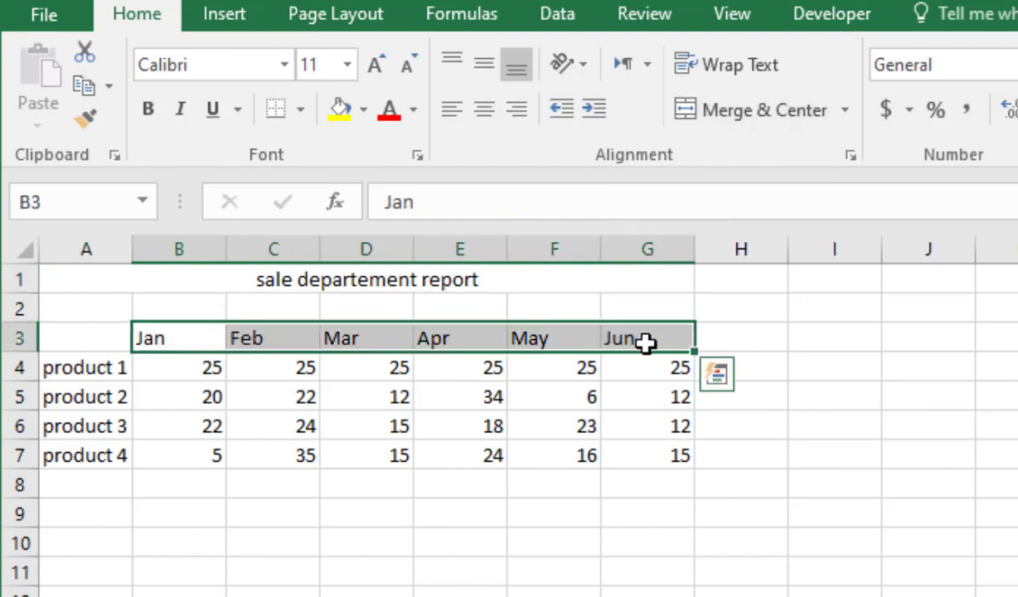
click(142, 116)
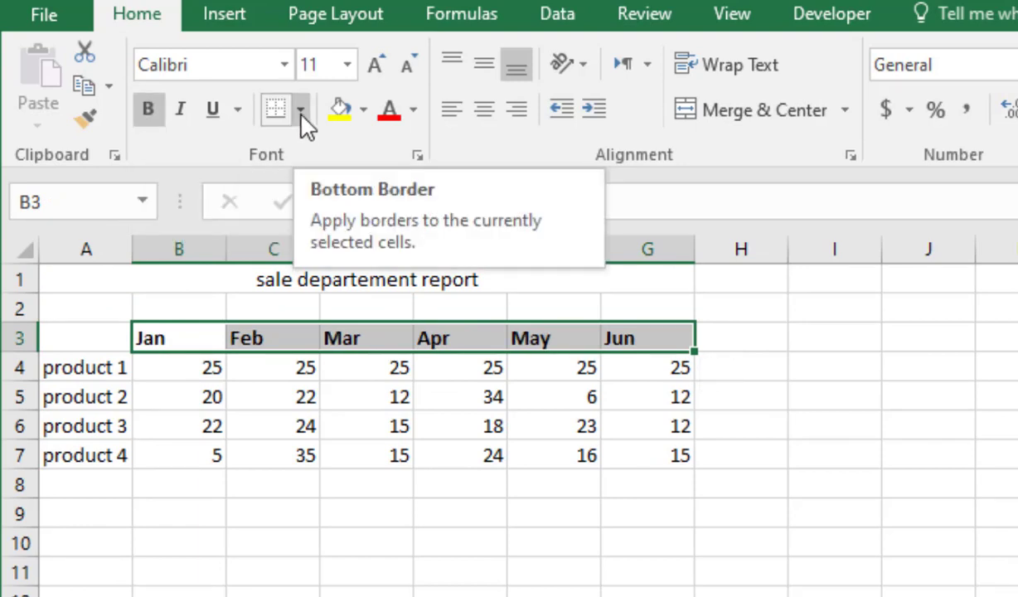
click(302, 112)
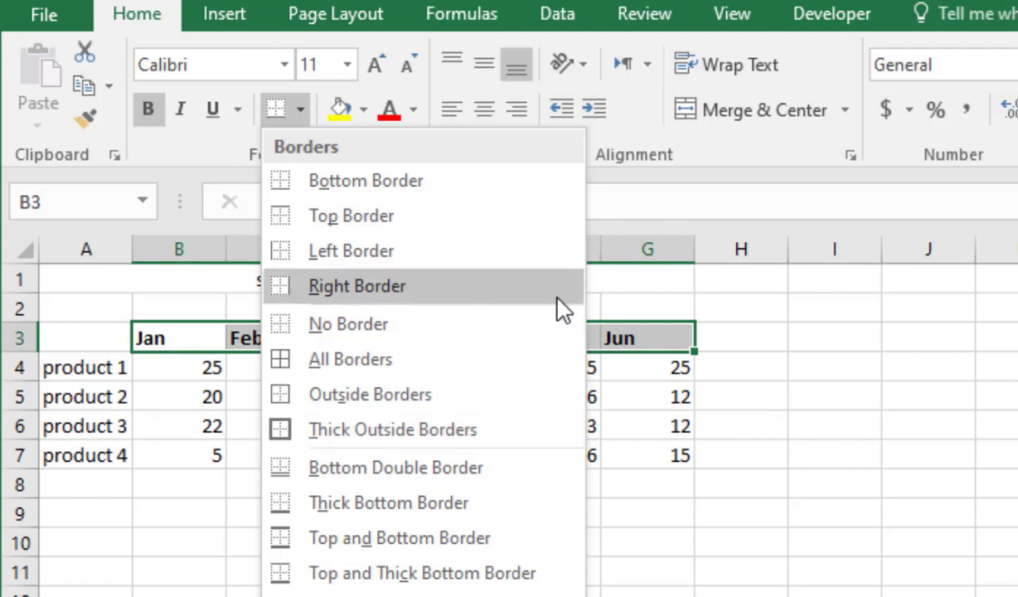
click(750, 288)
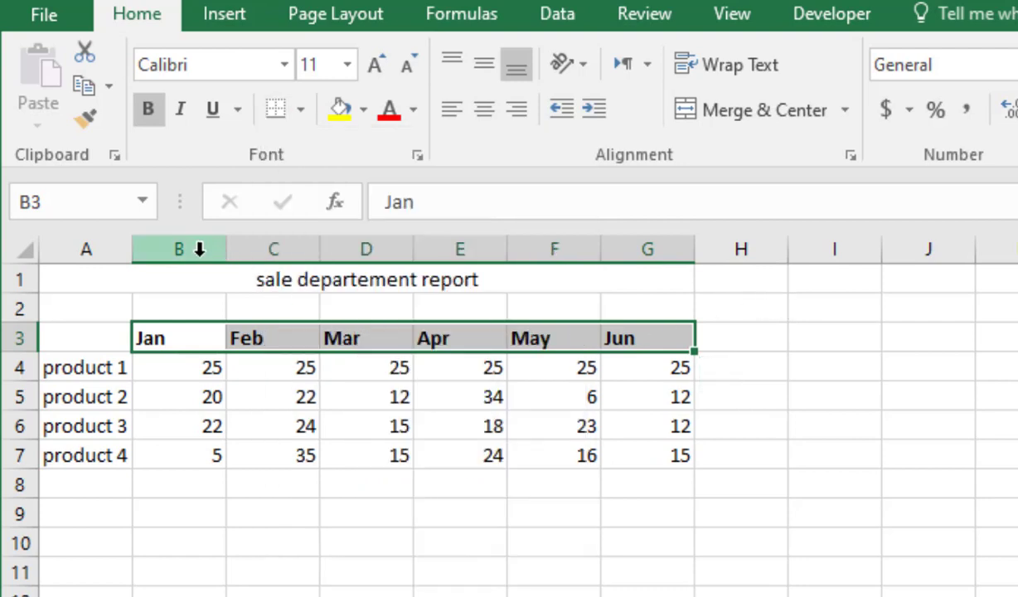
Step: AutoFit columns B through G to their contents, and widen them together to one uniform, roomier width
drag(196, 252, 693, 272)
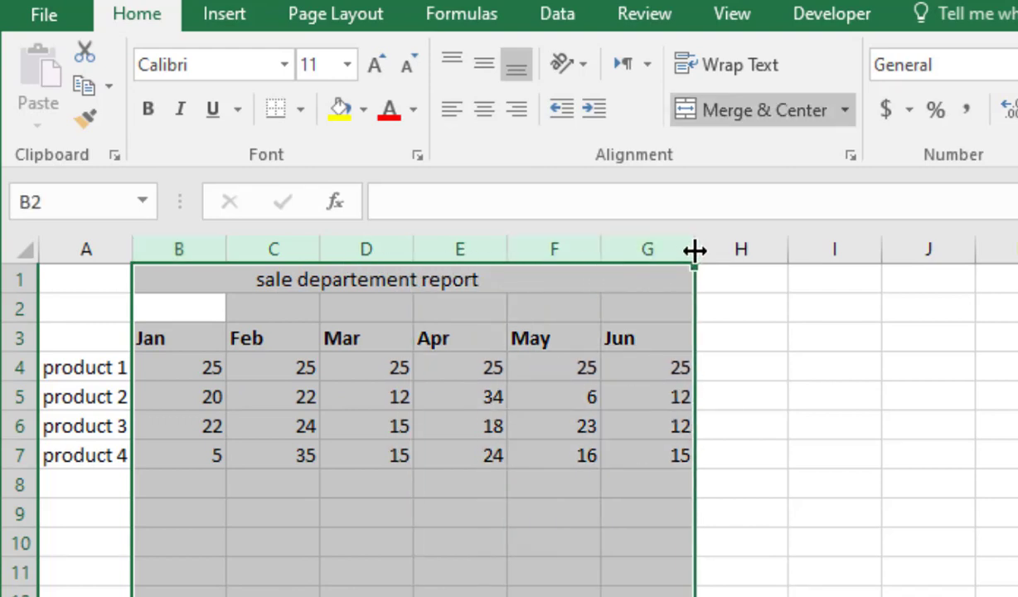
double_click(694, 250)
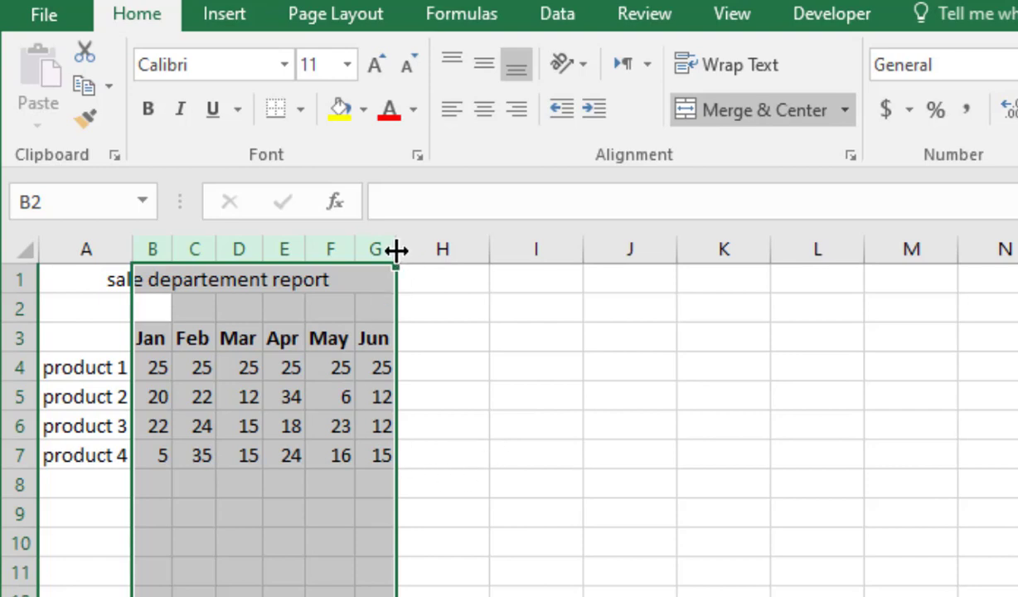
drag(395, 250, 515, 249)
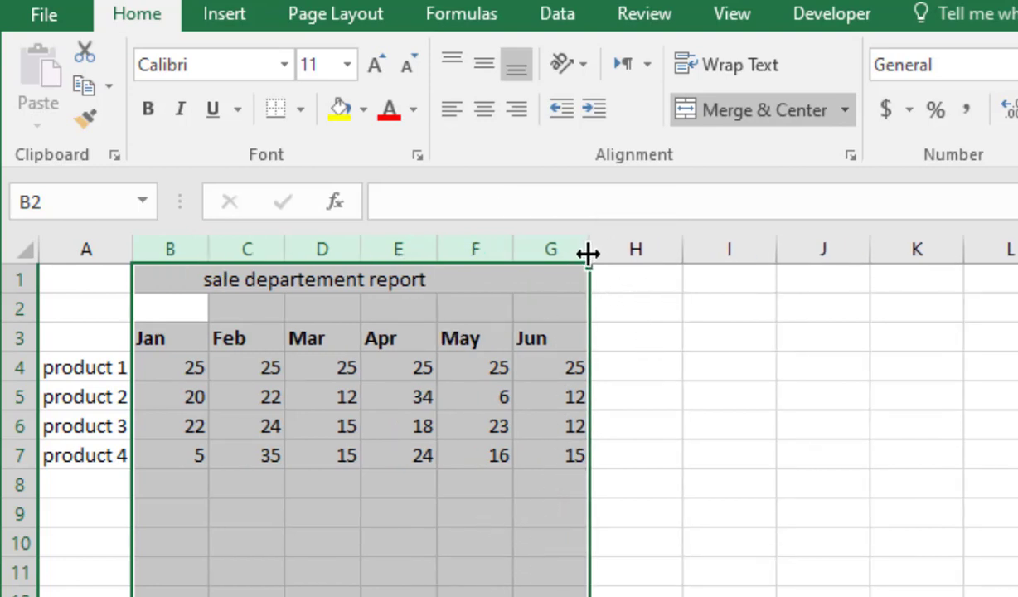
drag(590, 255, 605, 256)
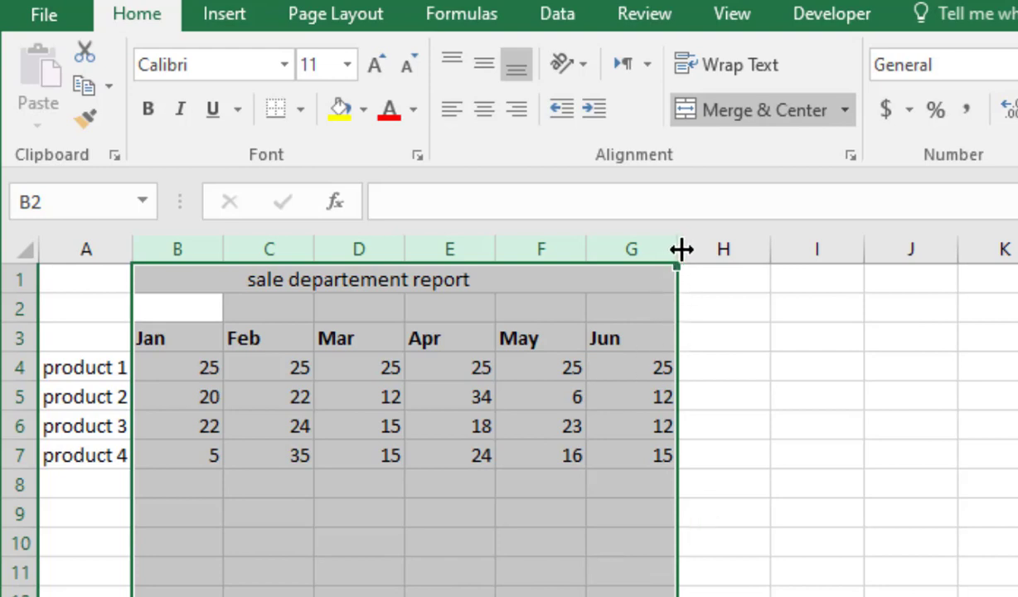
drag(676, 249, 656, 254)
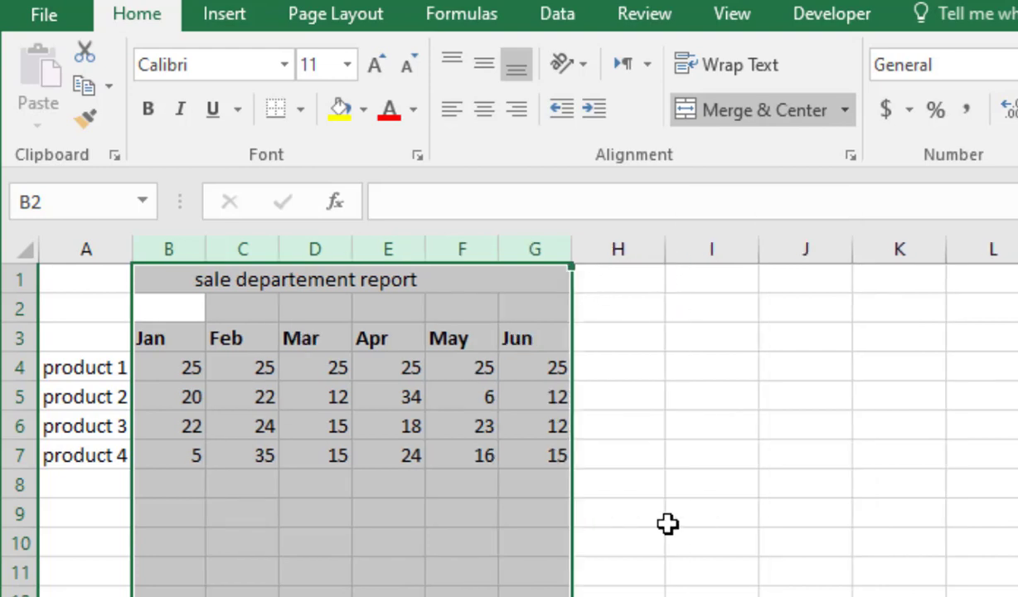
drag(572, 254, 597, 258)
click(808, 521)
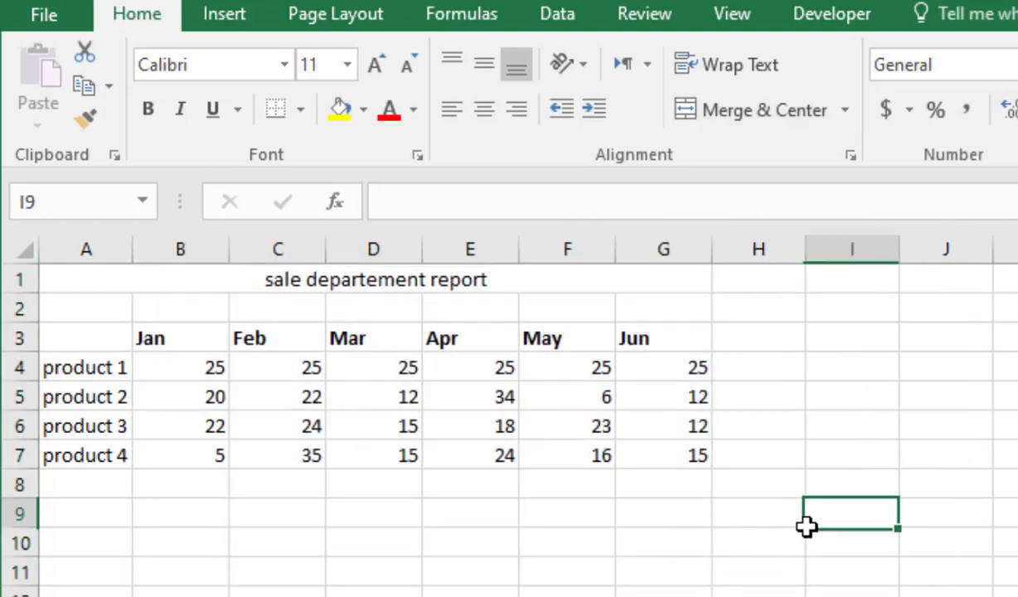
Step: Fill the merged title cell in row 1 with light blue
click(163, 330)
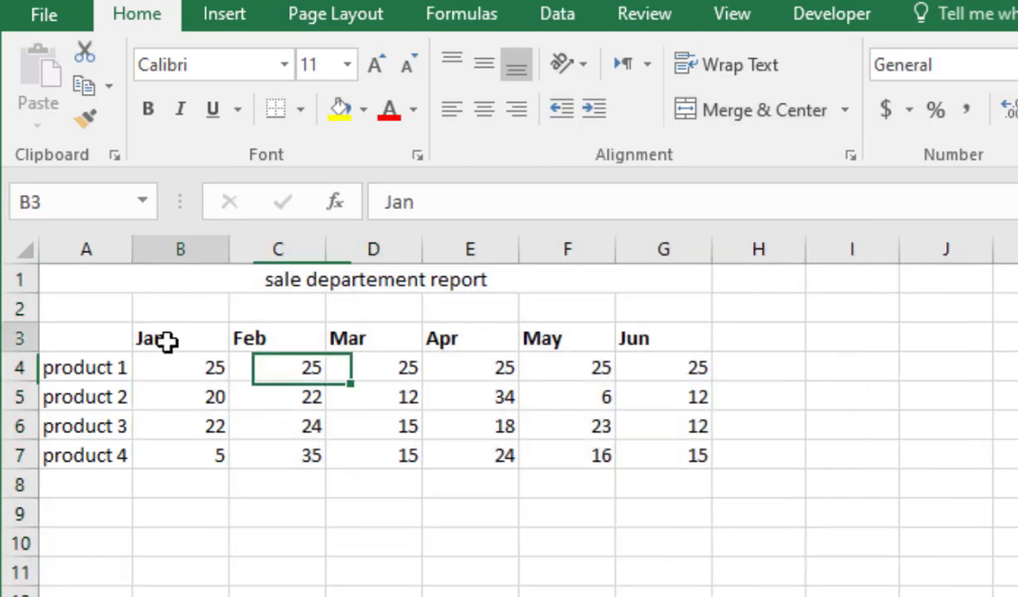
click(189, 282)
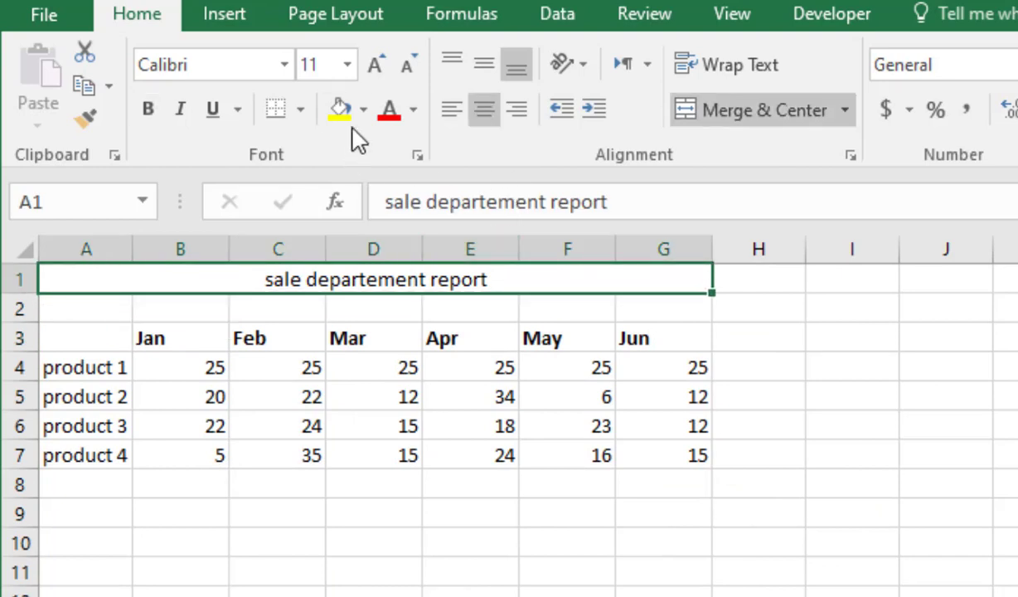
click(362, 110)
click(438, 208)
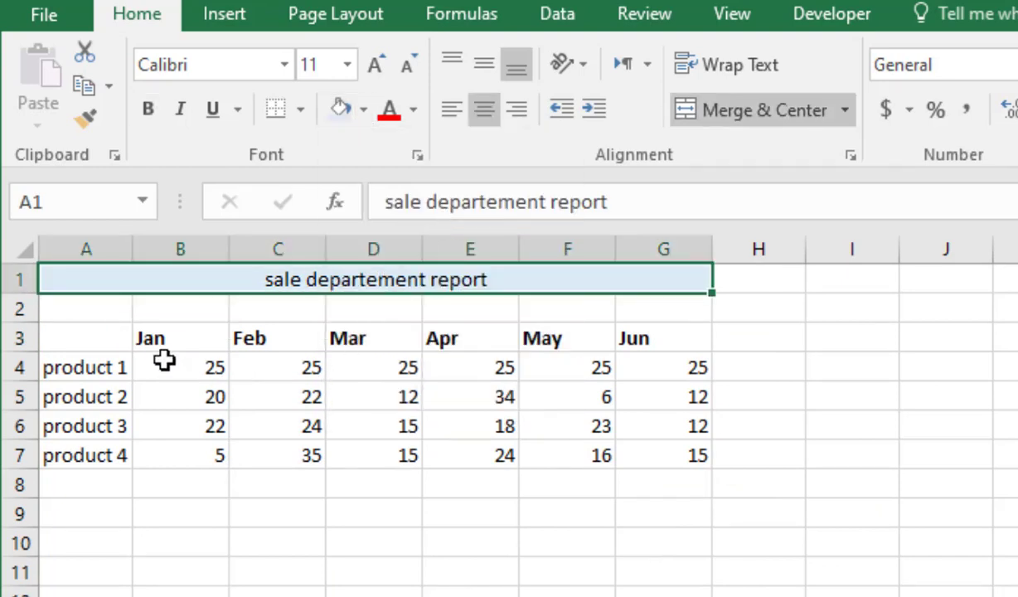
Step: Apply a Thick Bottom Border to the month headings in B3:G3
click(199, 338)
drag(259, 333, 652, 333)
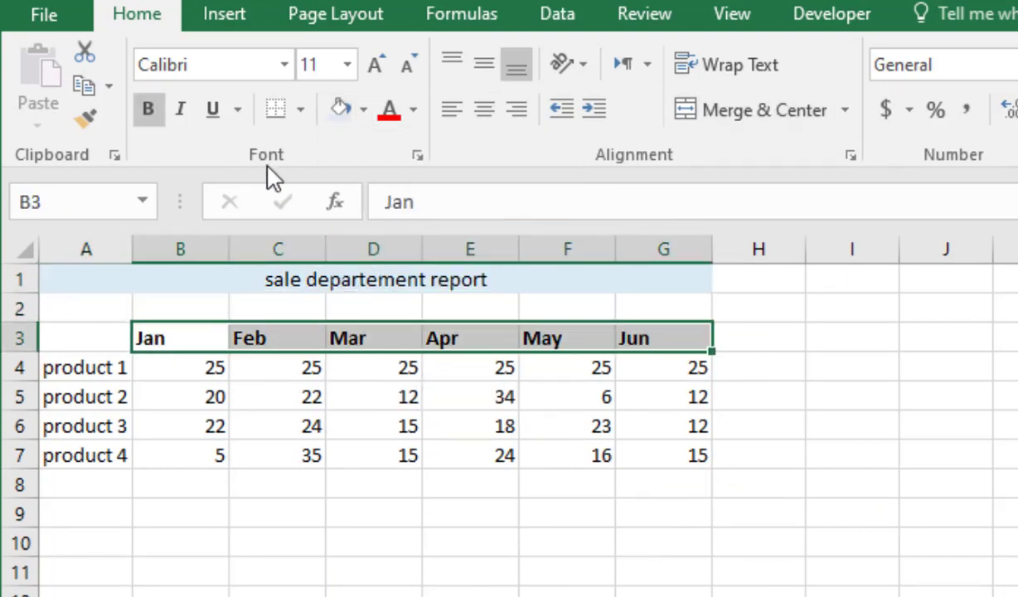
click(300, 111)
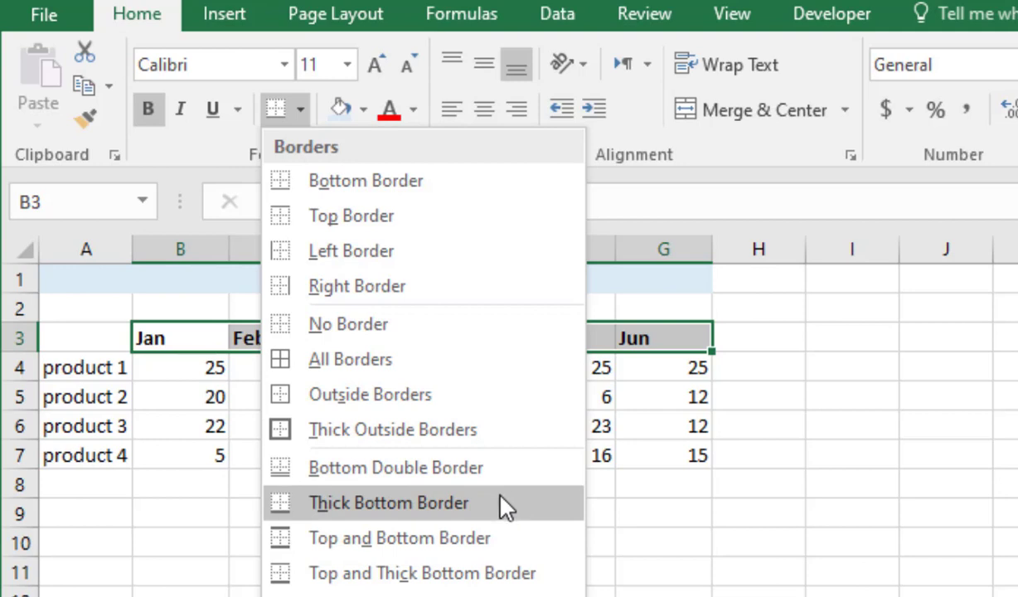
click(434, 501)
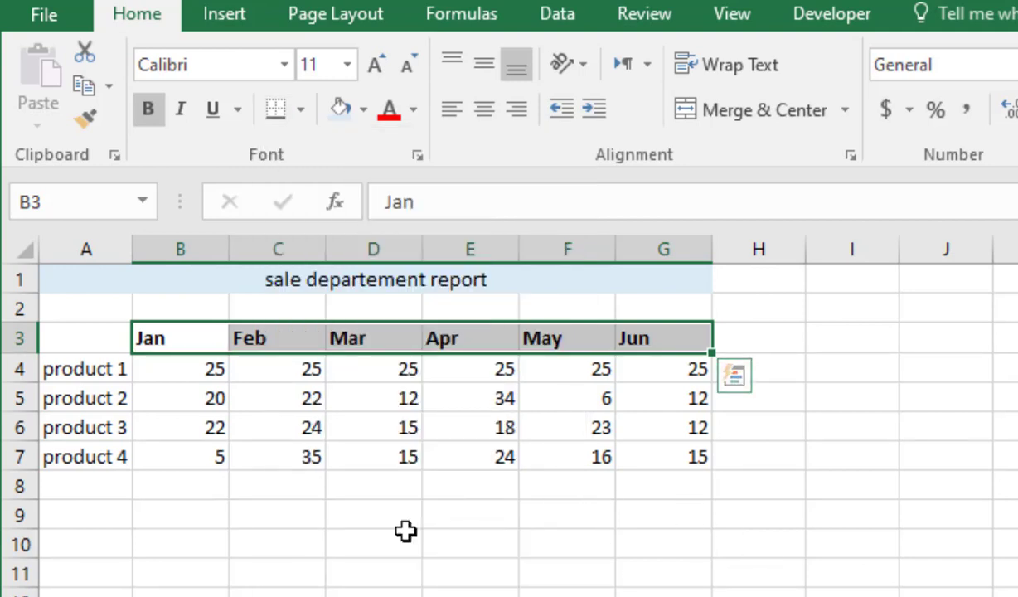
click(308, 513)
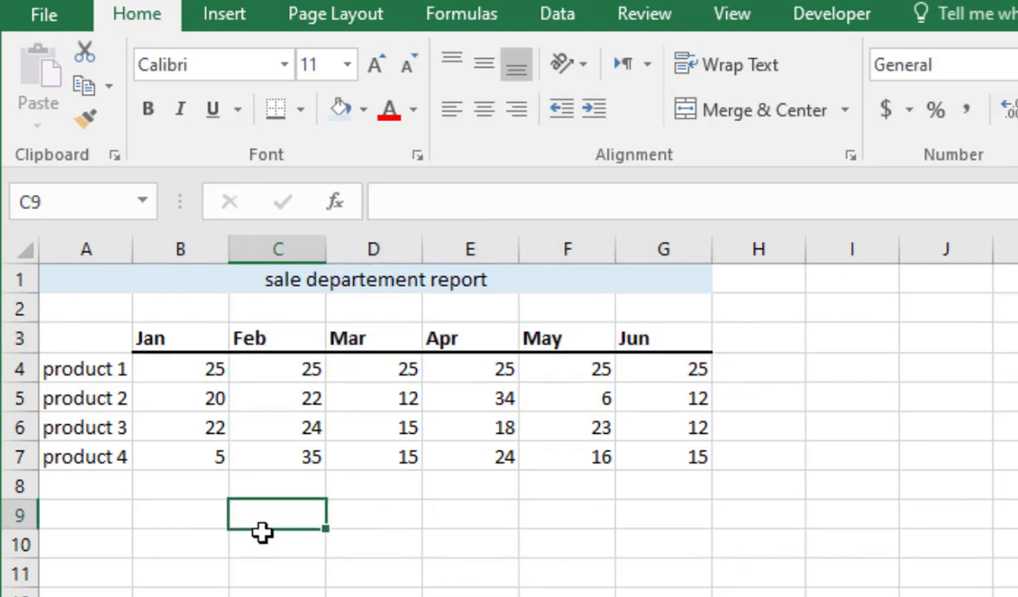
Step: Move the whole product 4 row directly between product 1 and product 2 without overwriting data, and undo the move
click(105, 458)
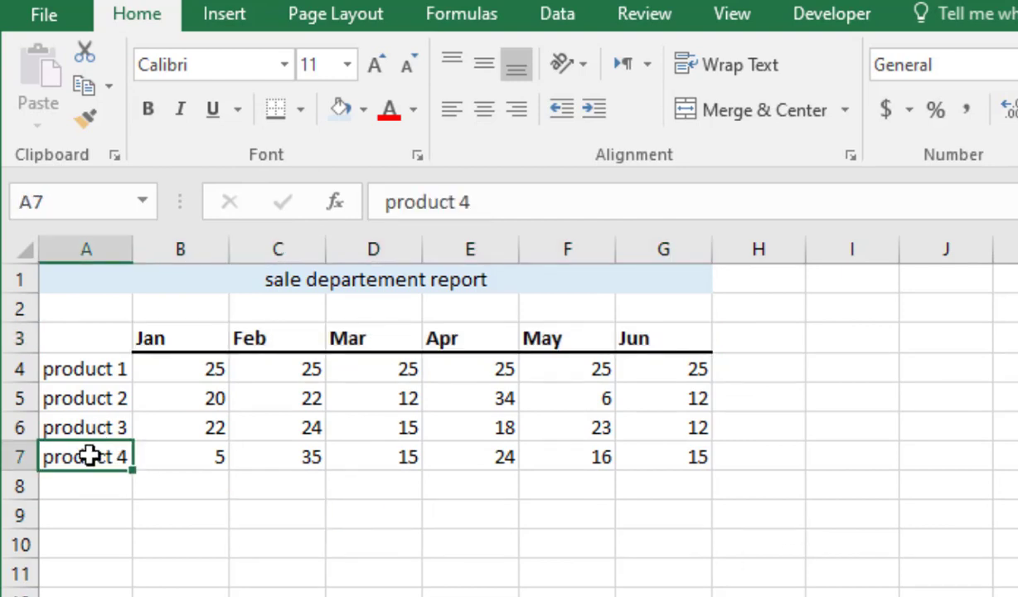
click(16, 457)
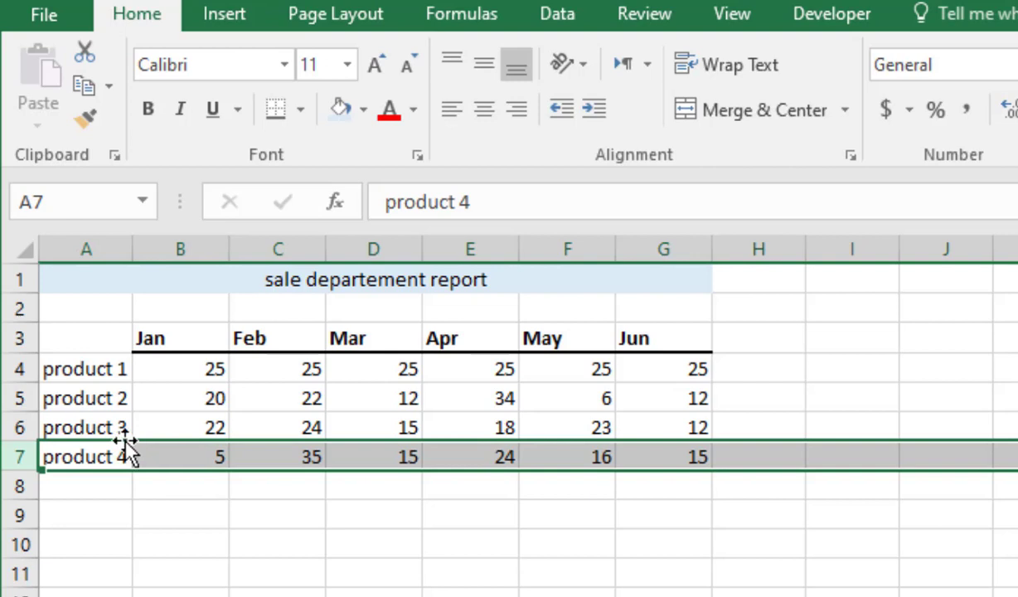
drag(124, 442, 149, 408)
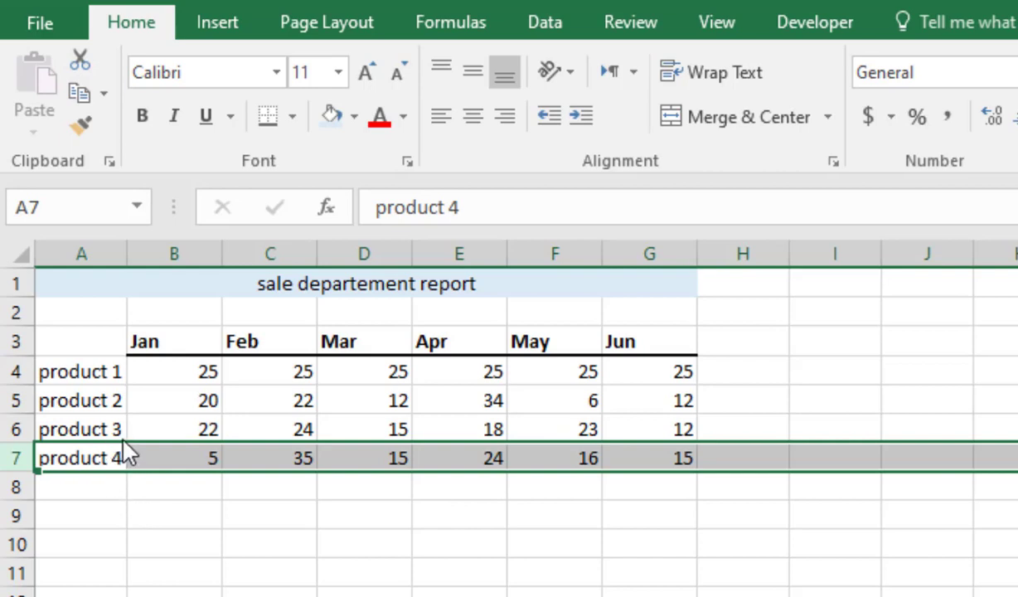
drag(129, 448, 158, 402)
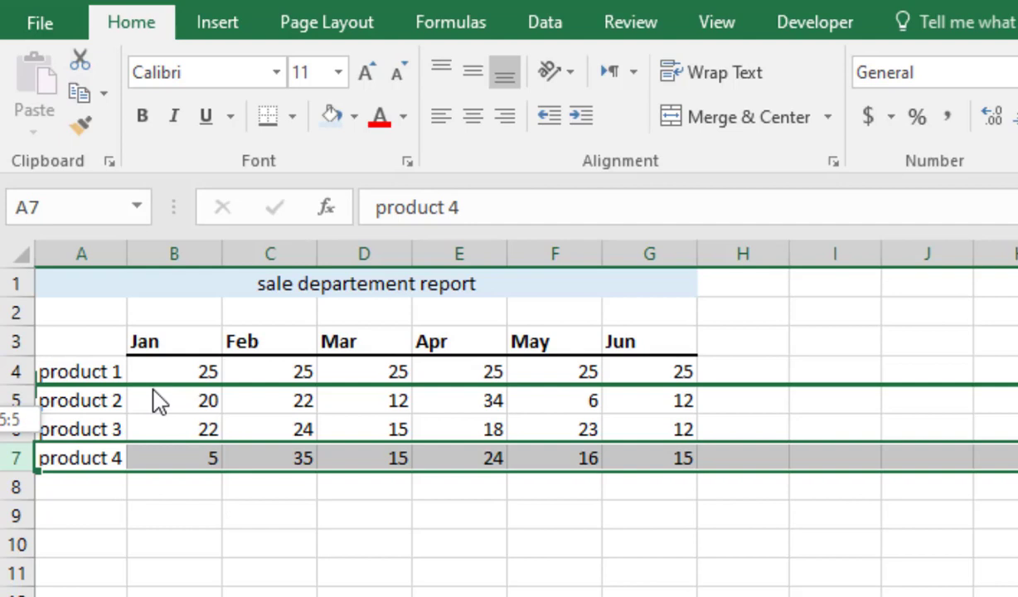
drag(157, 402, 156, 400)
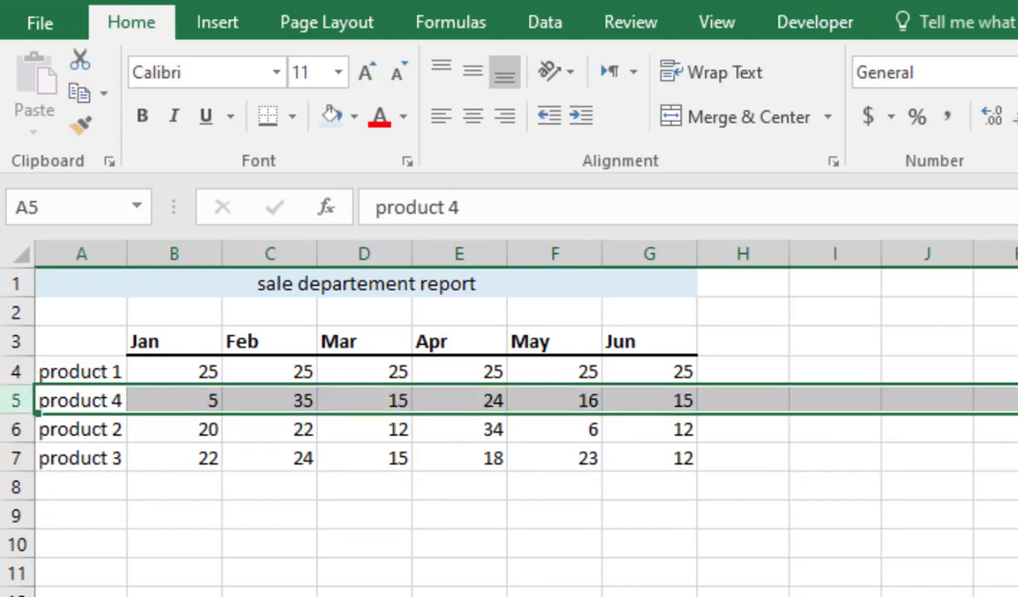
click(553, 592)
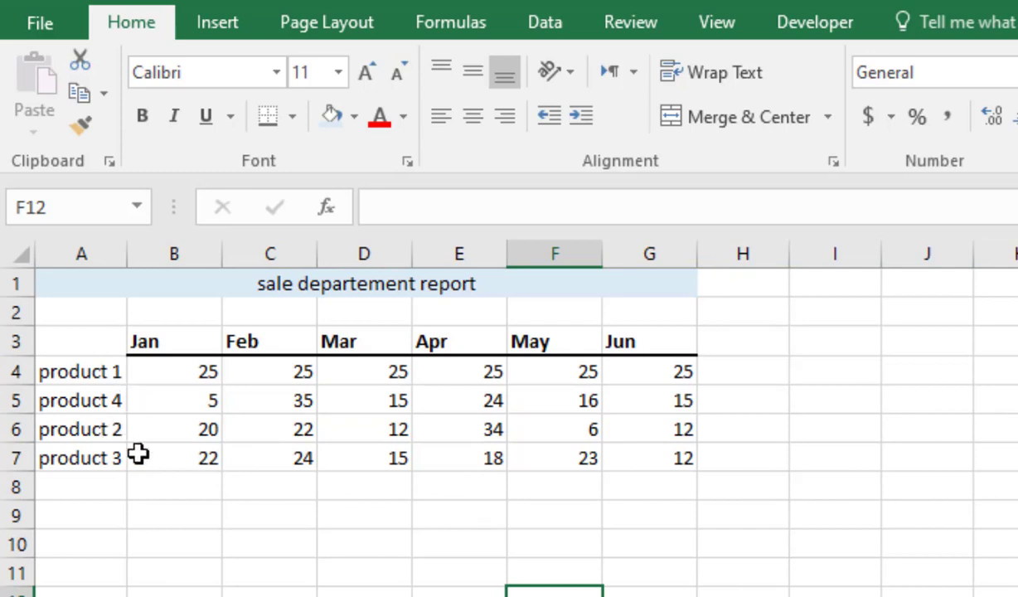
click(554, 596)
click(364, 596)
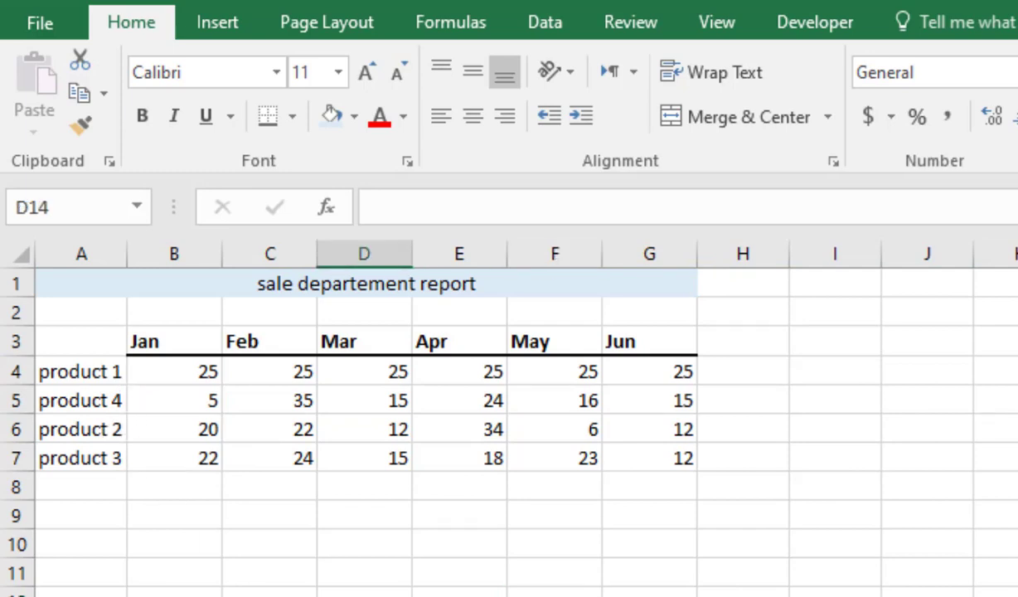
key(ctrl+z)
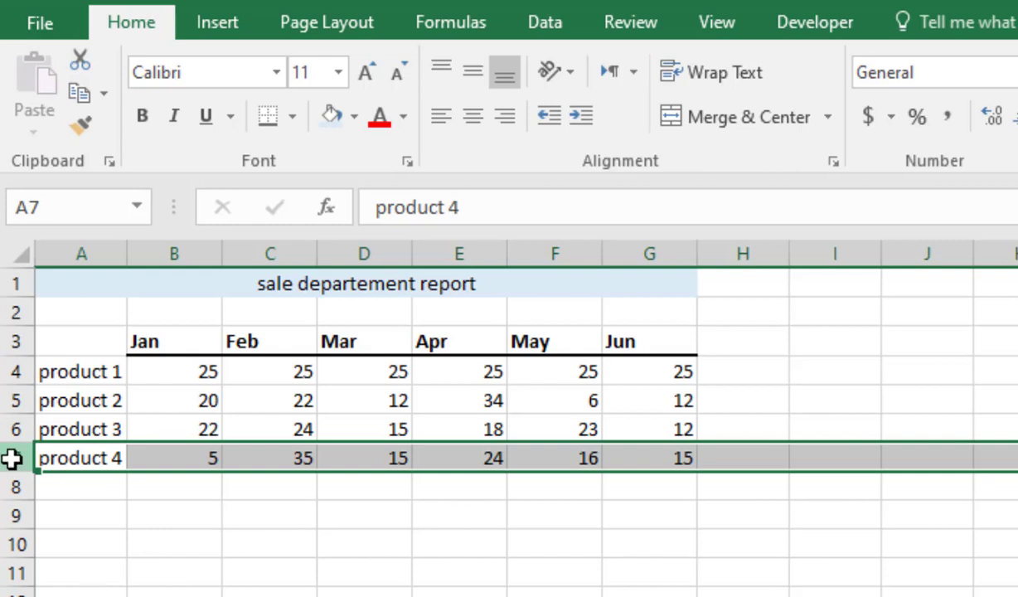
Step: Cut the product 4 row and insert the cut cells at row 5, above product 2
click(281, 571)
right_click(15, 462)
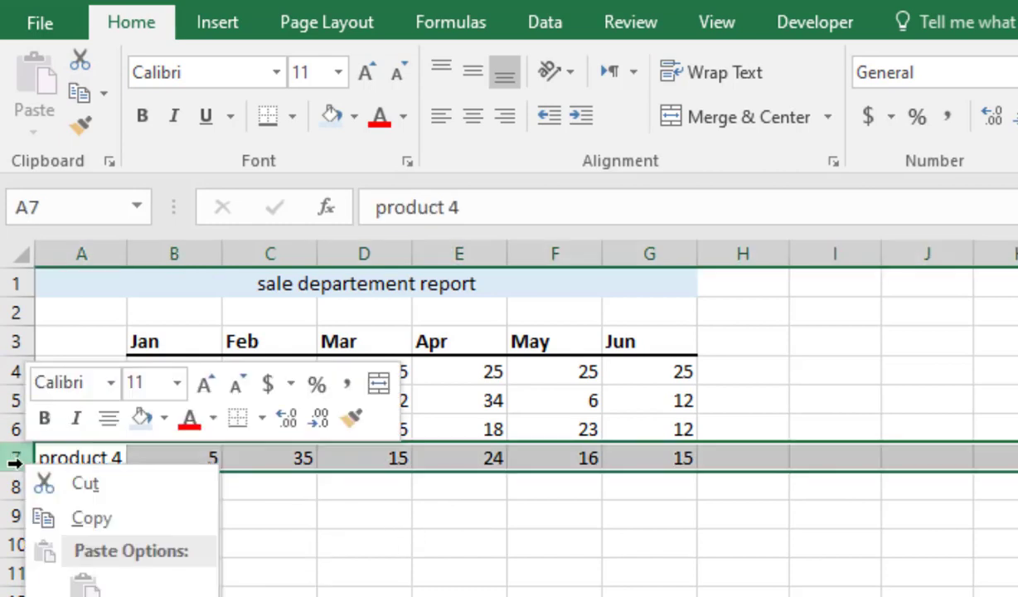
click(121, 487)
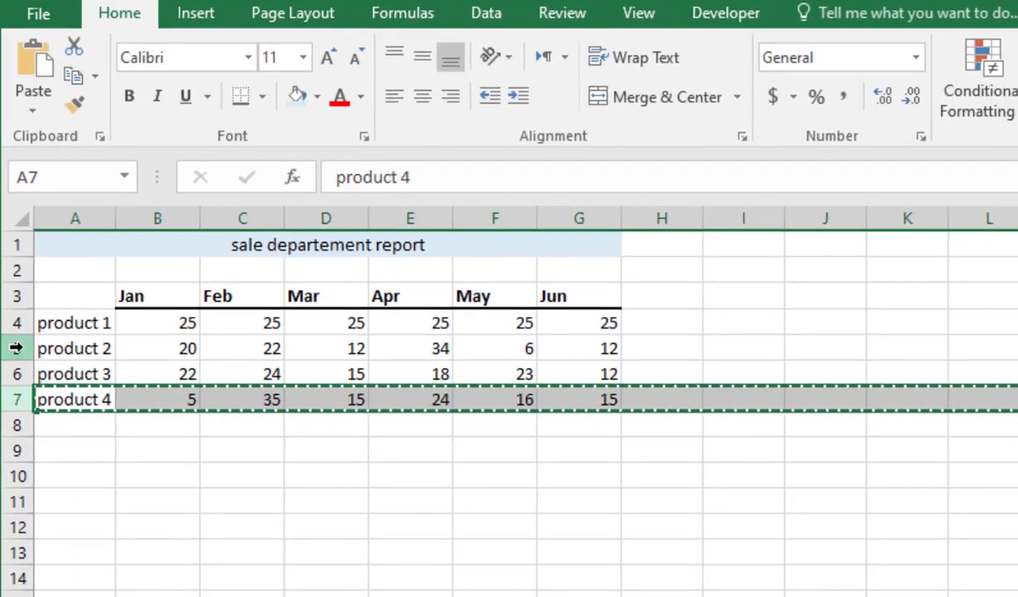
right_click(16, 348)
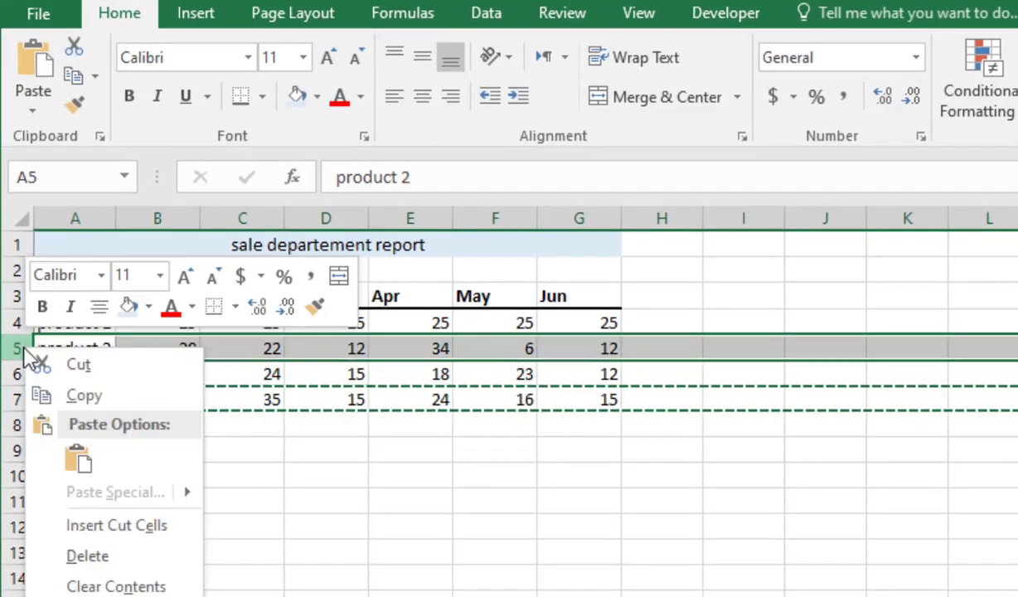
click(117, 522)
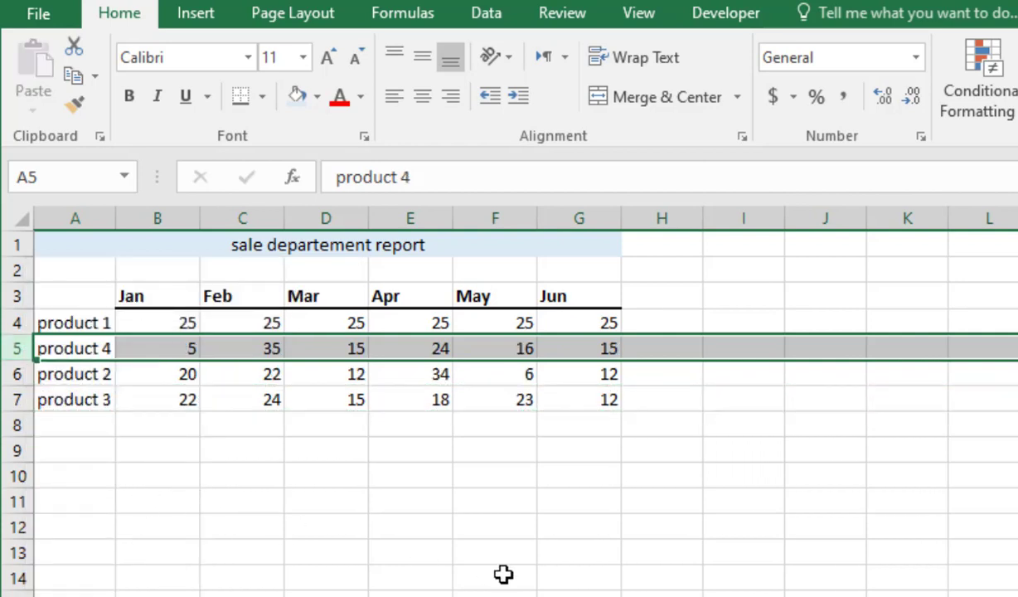
click(586, 555)
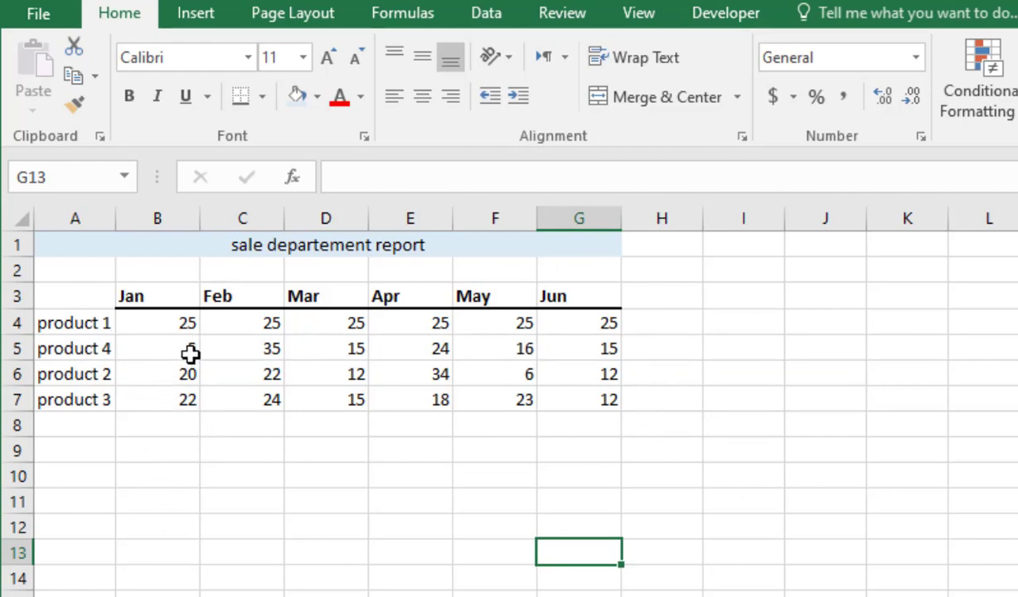
Step: Set the font color of the month headings in B3:G3 to red and replace it with light orange
drag(133, 304, 558, 304)
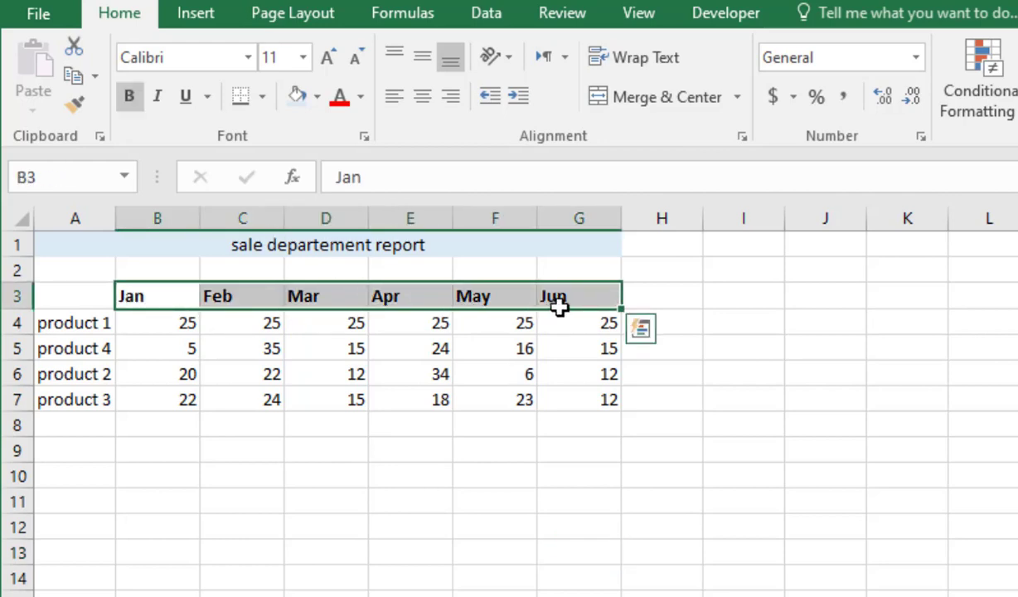
click(340, 97)
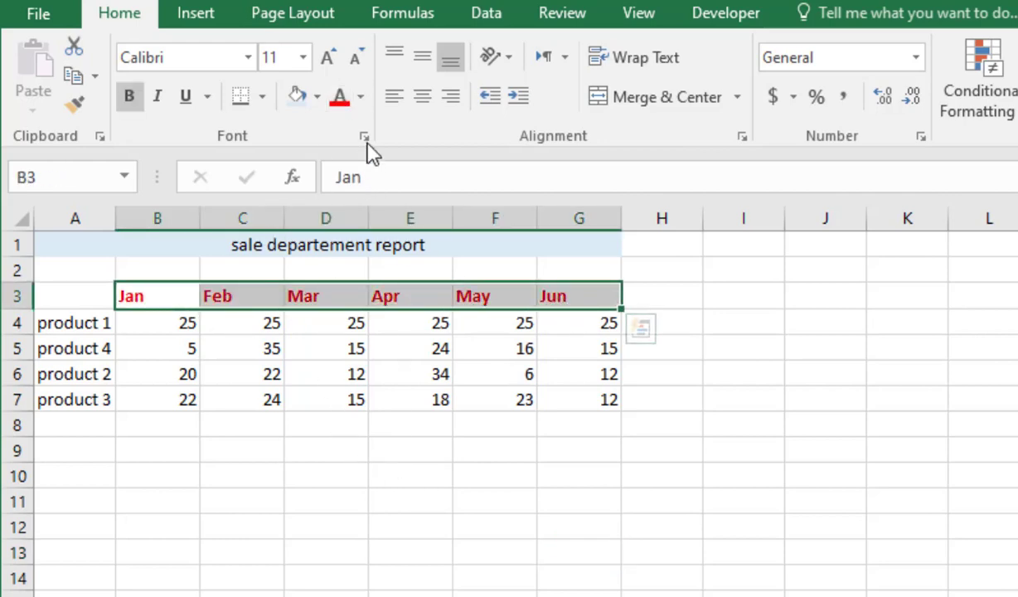
click(360, 96)
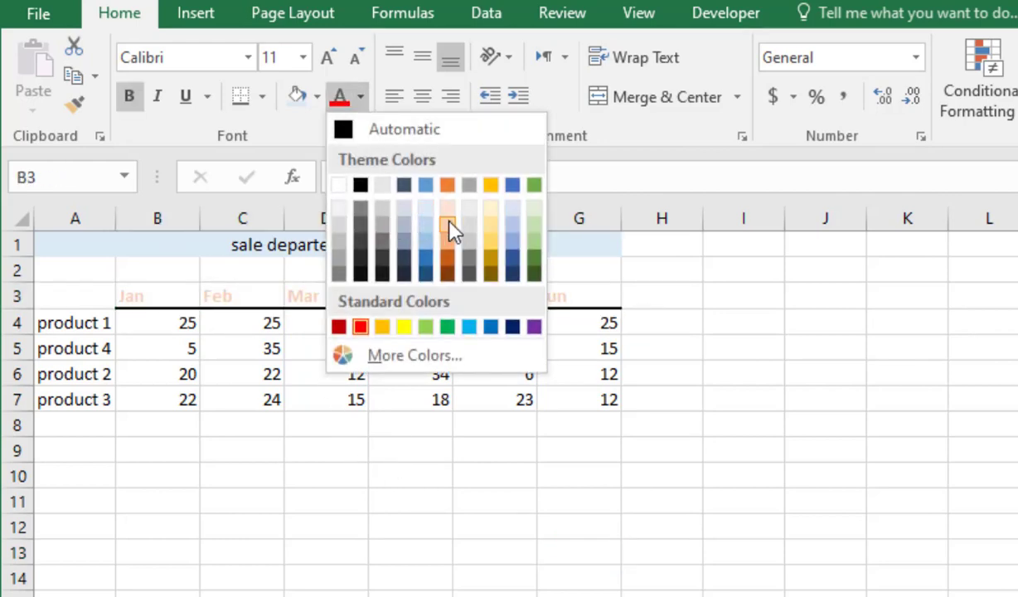
click(448, 223)
click(378, 472)
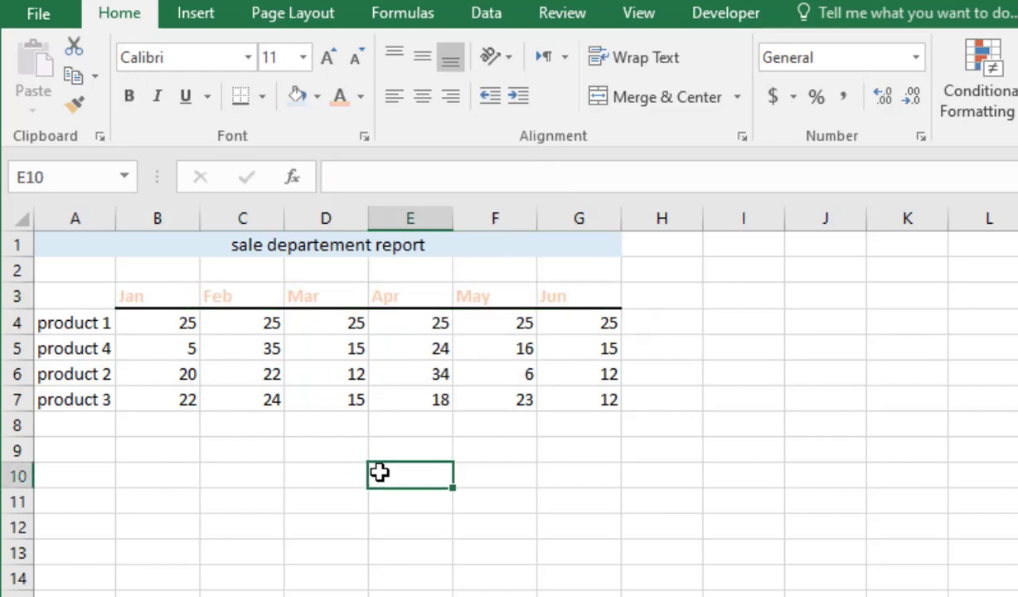
Step: Change the font color of the month headings in B3:G3 to light blue
click(360, 96)
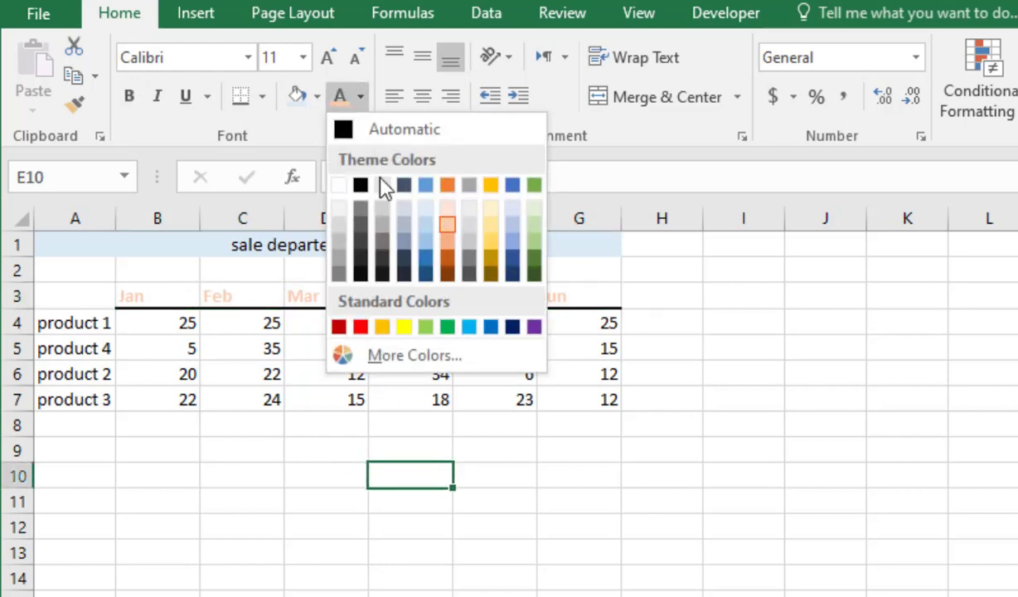
click(521, 262)
drag(138, 296, 574, 293)
click(347, 103)
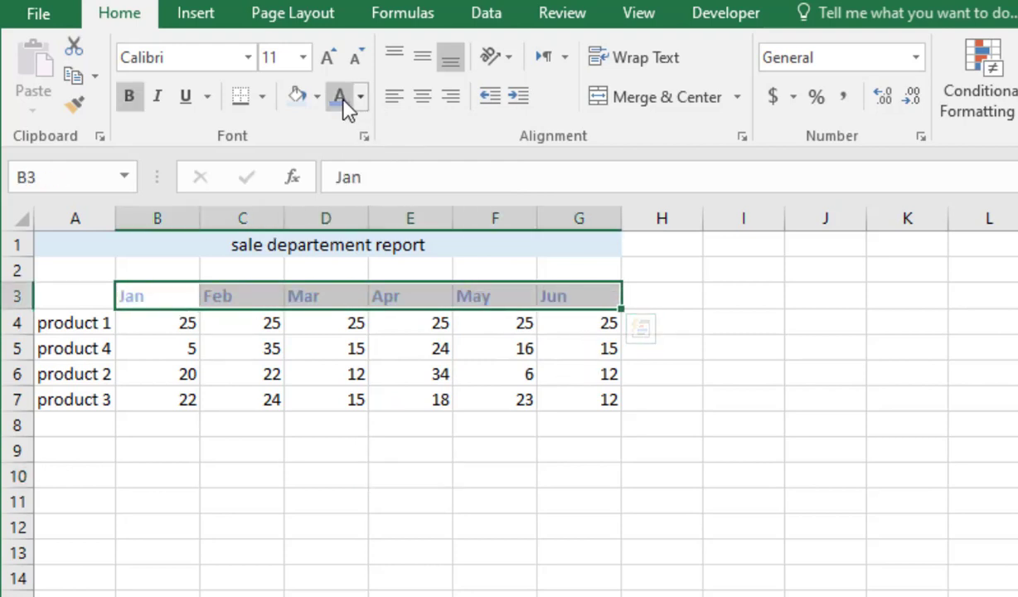
click(409, 524)
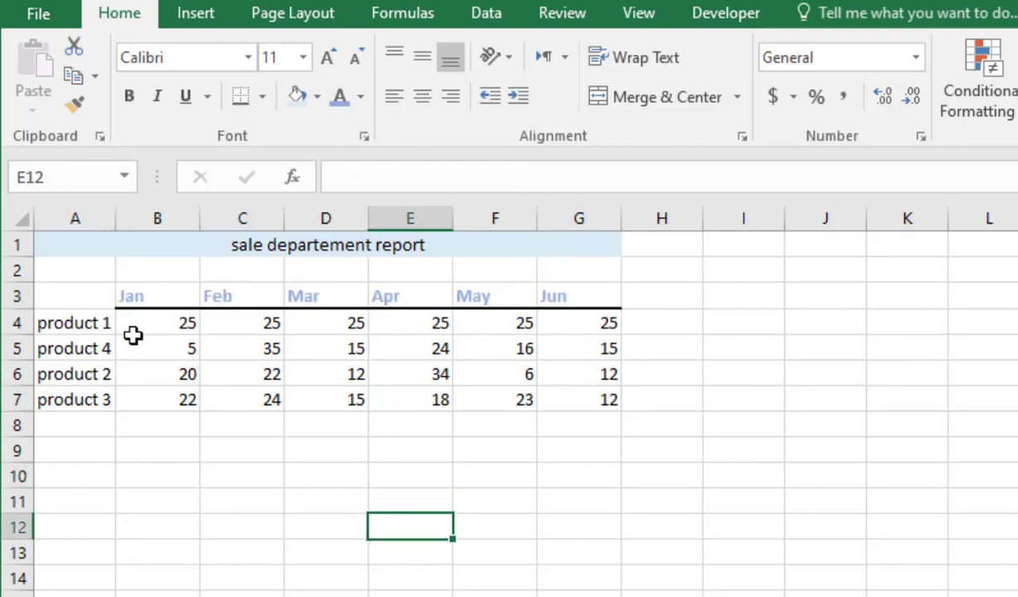
Step: Set the font color of product 4's January figure in B5 to red
click(183, 346)
click(360, 97)
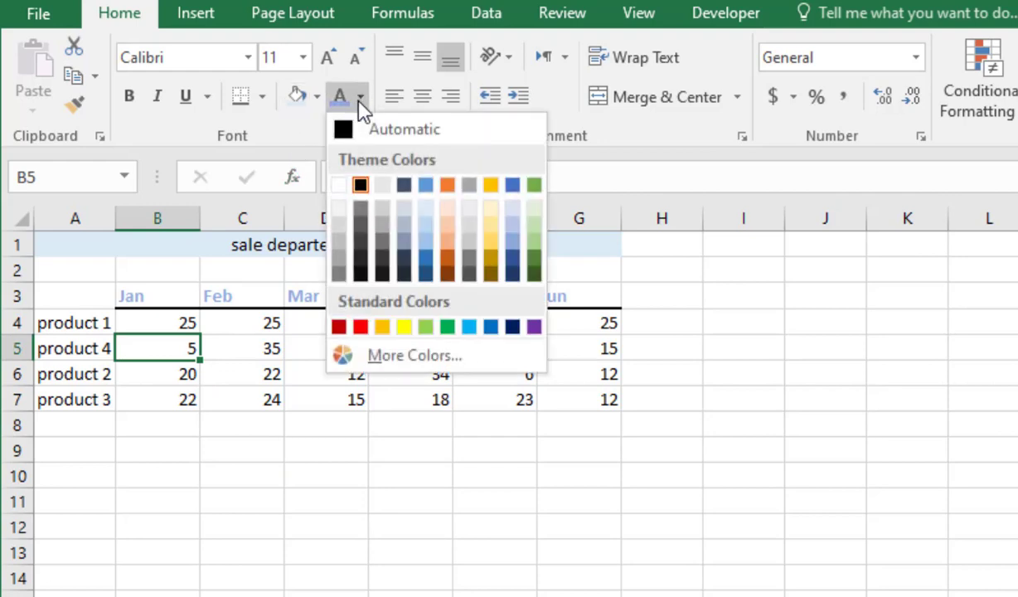
click(357, 326)
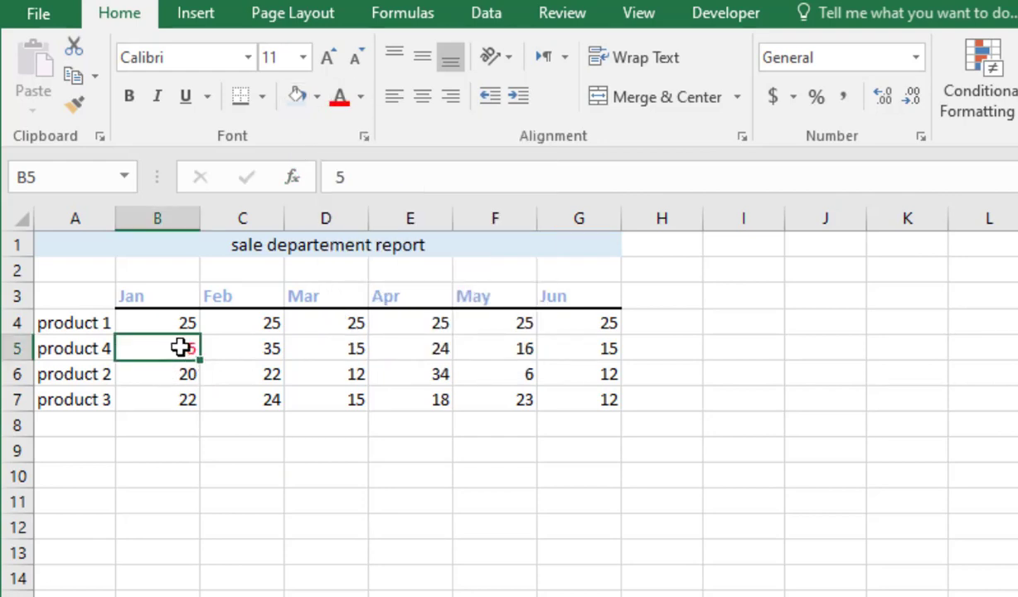
click(381, 501)
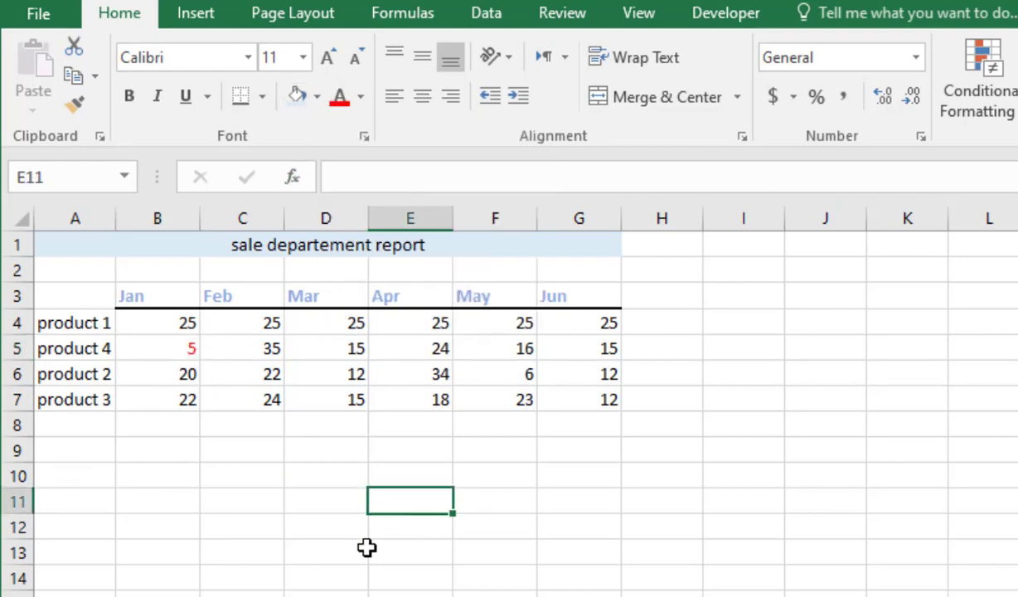
Step: Copy the red font formatting of B5 to C6, and from C6 to E6, using Format Painter
click(174, 349)
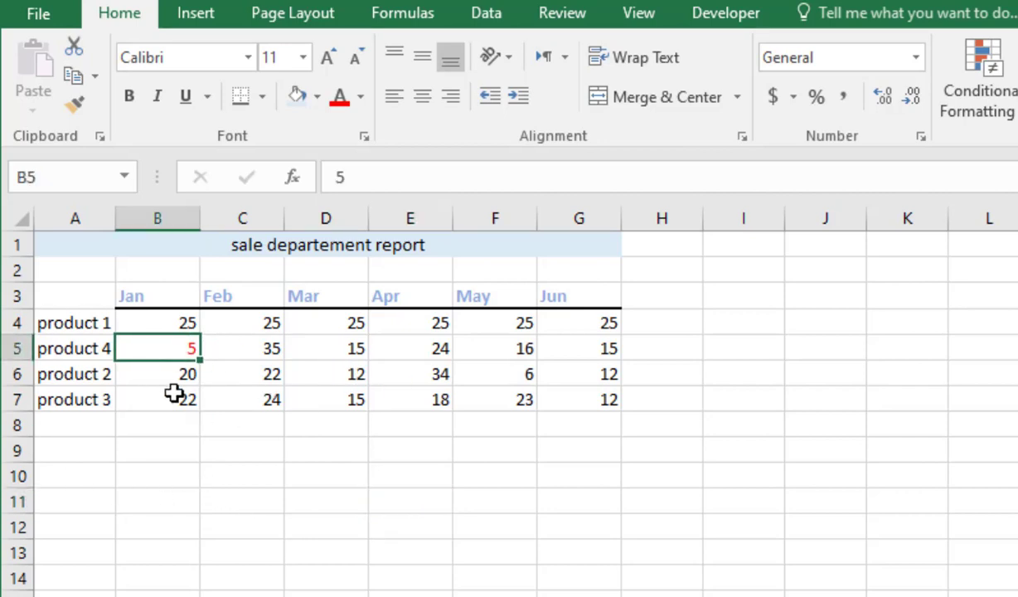
click(76, 106)
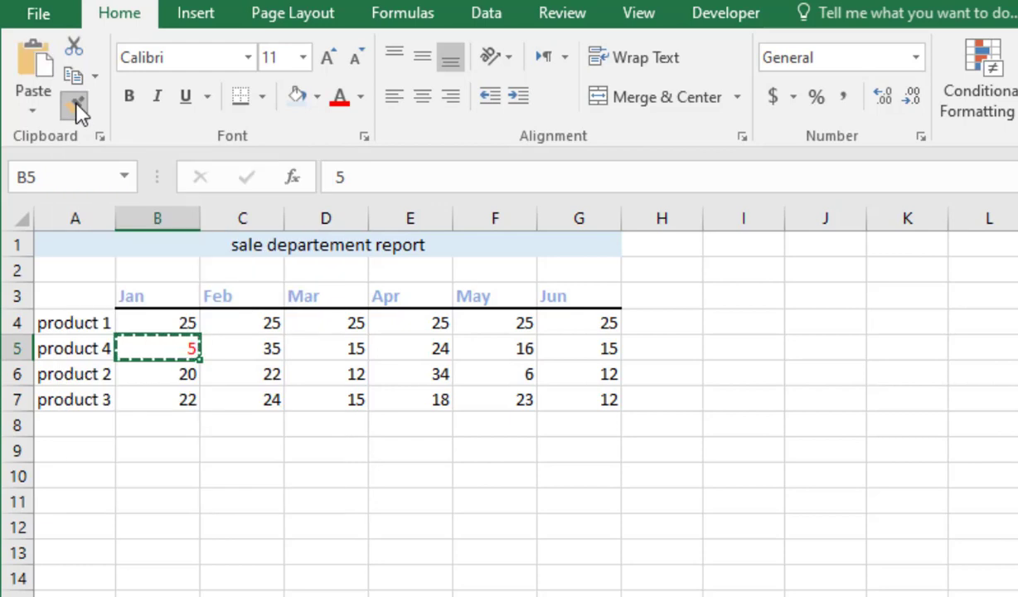
click(265, 374)
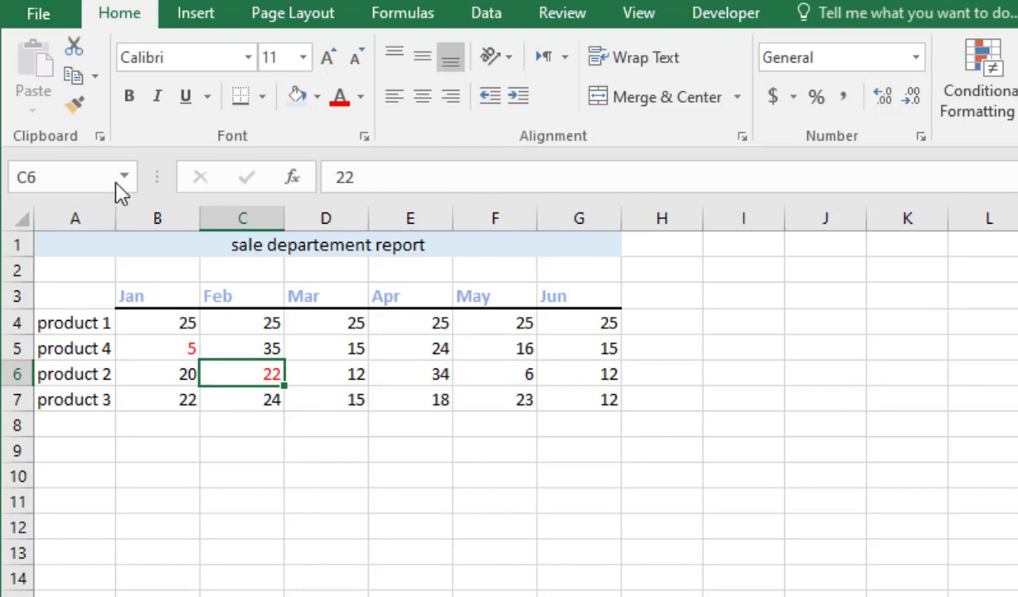
click(76, 106)
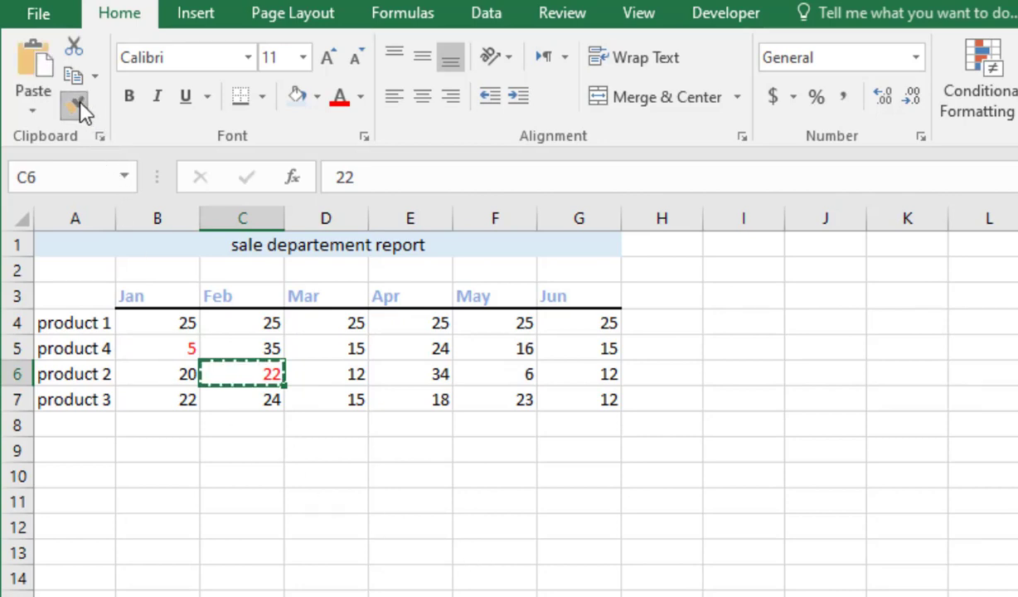
click(426, 374)
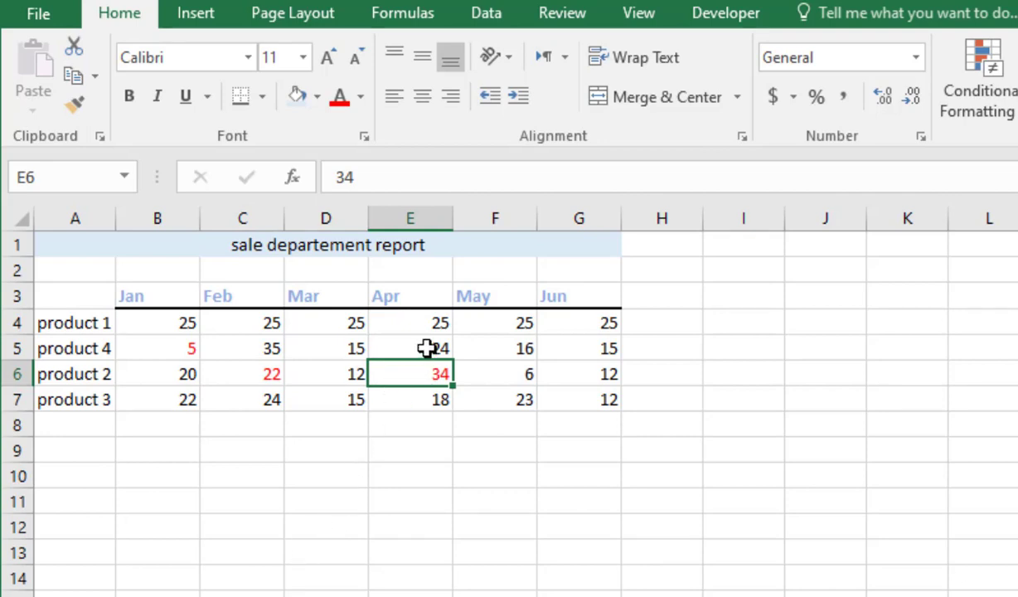
Step: Make product 4's May figure in F5 bold and italic
click(509, 351)
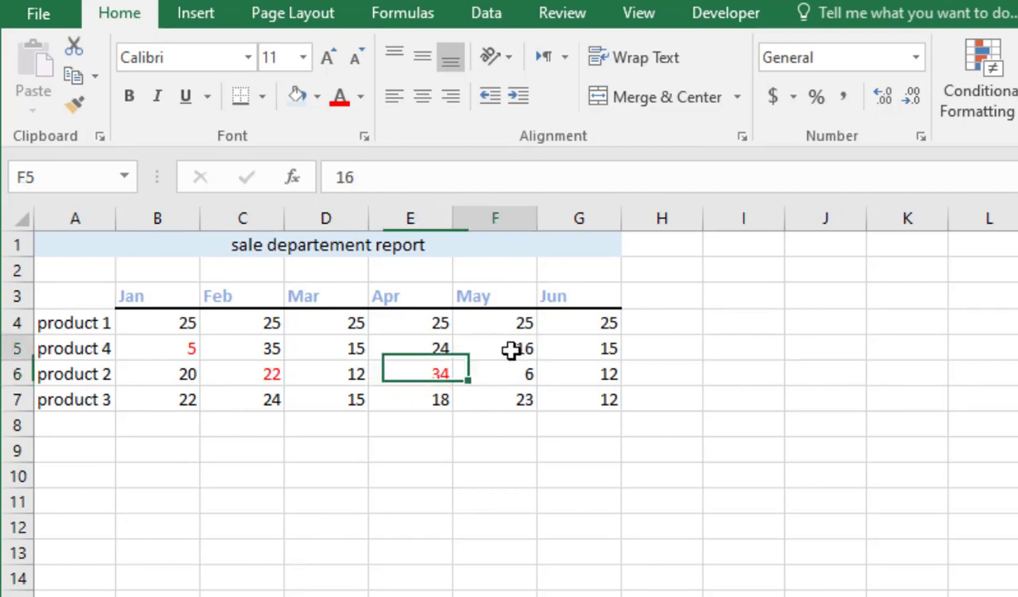
click(130, 97)
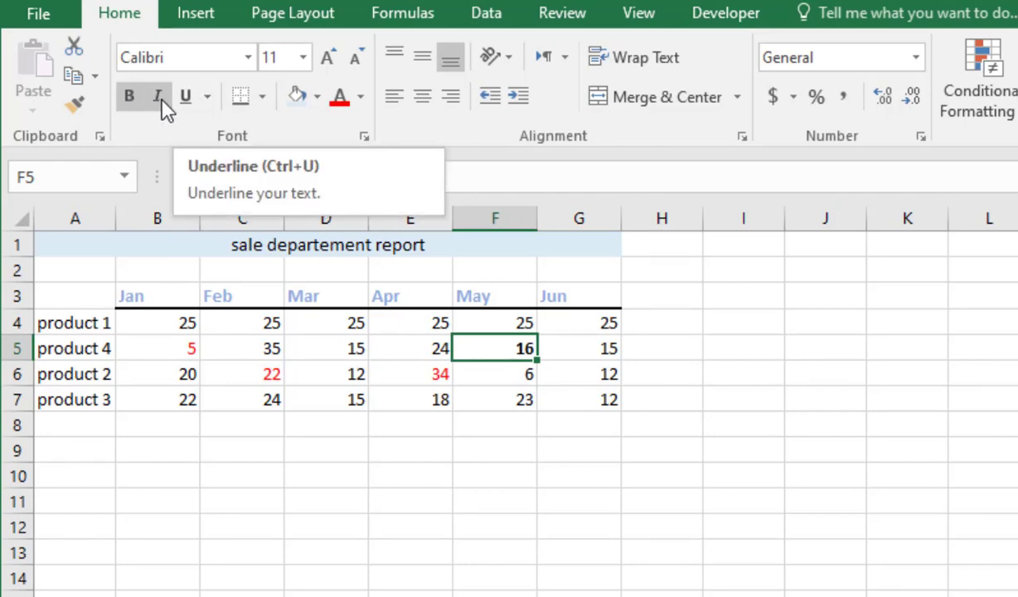
click(162, 103)
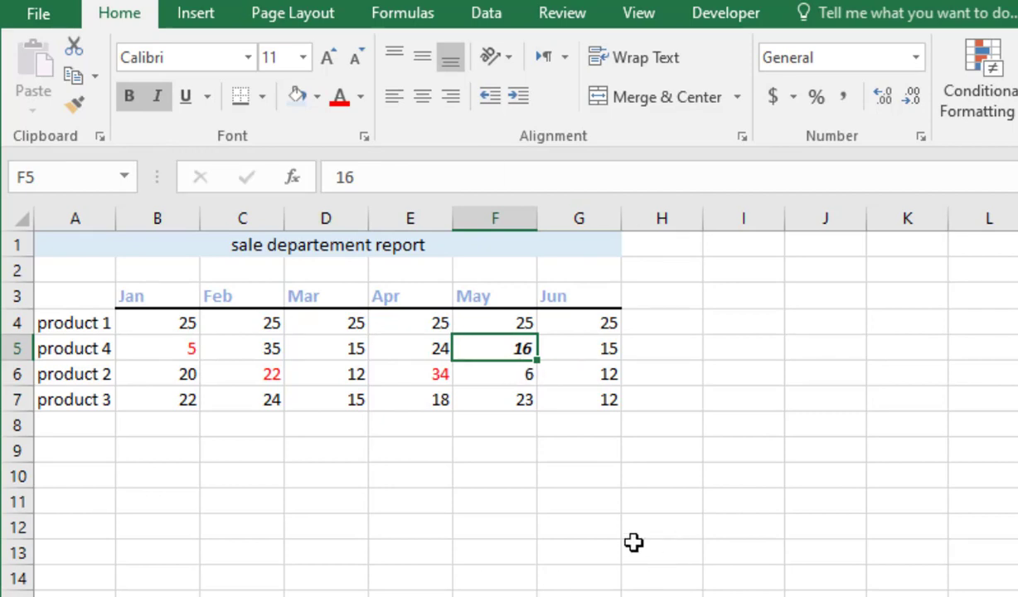
click(496, 573)
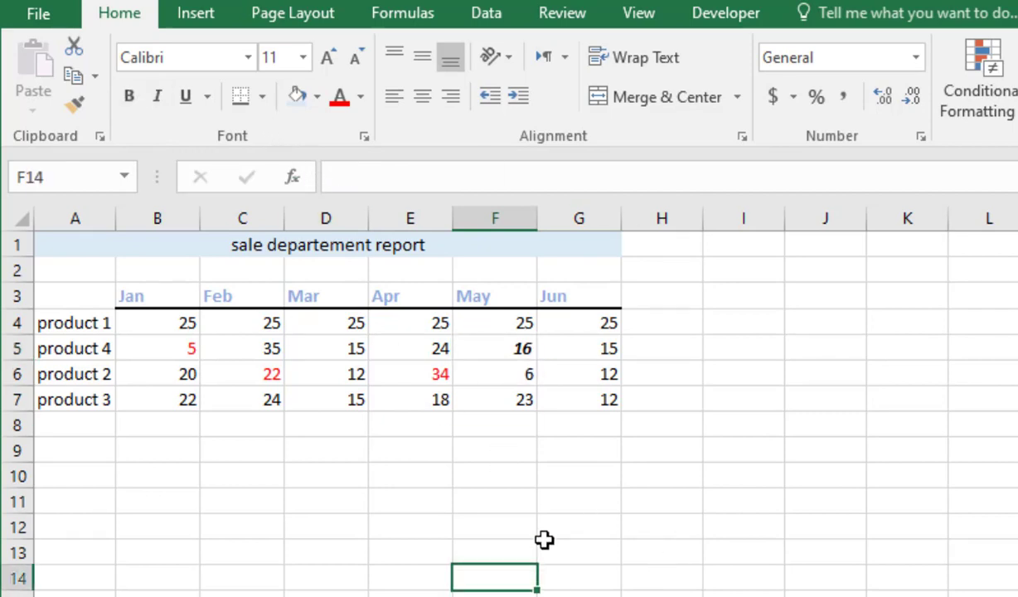
Step: Copy F5's bold italic formatting to F7, G7, C5, D4 and D7 with Format Painter kept active, and turn it off
click(503, 349)
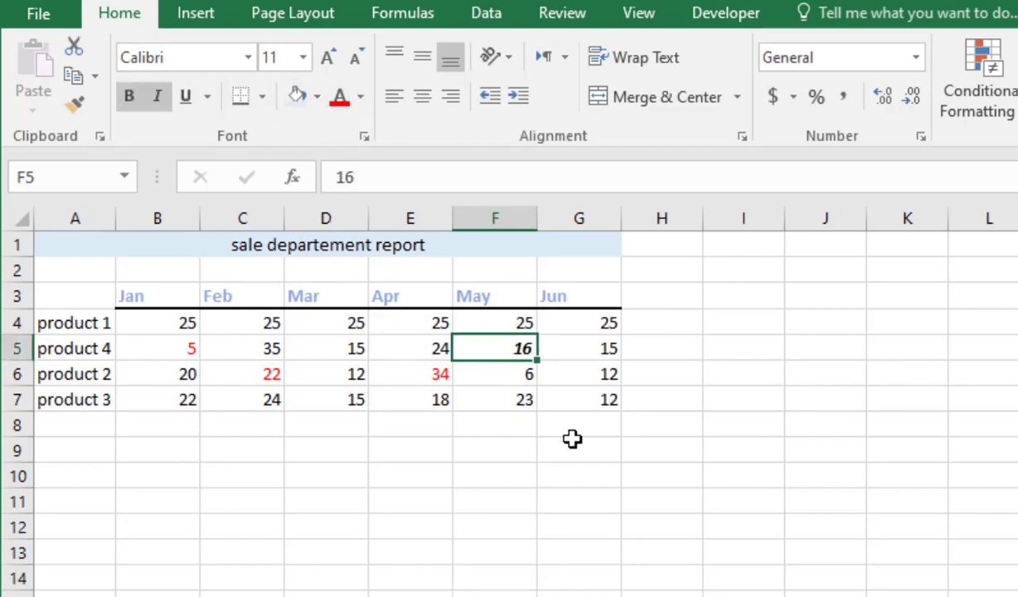
click(72, 103)
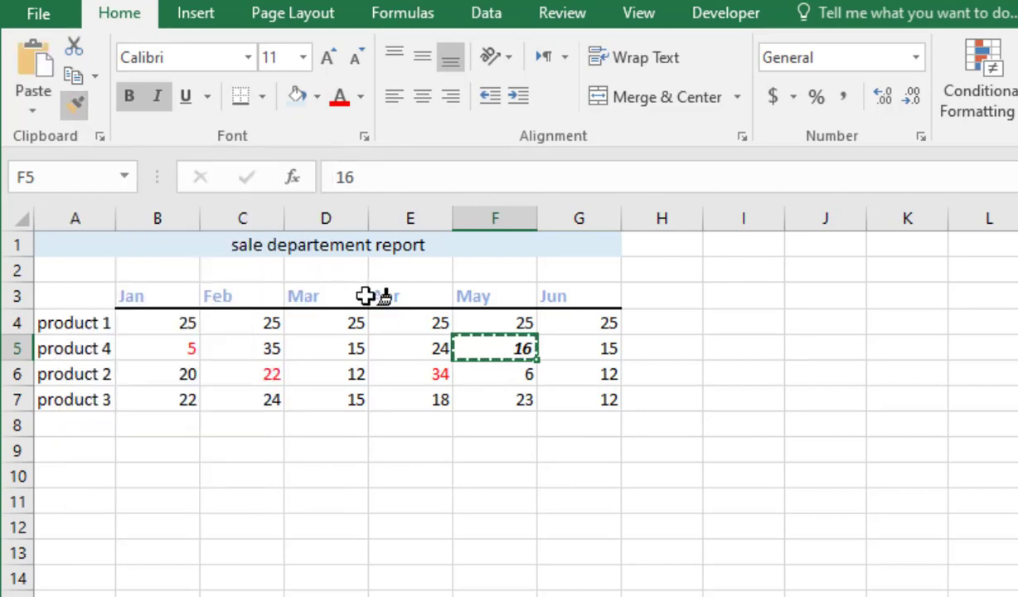
click(497, 396)
click(585, 398)
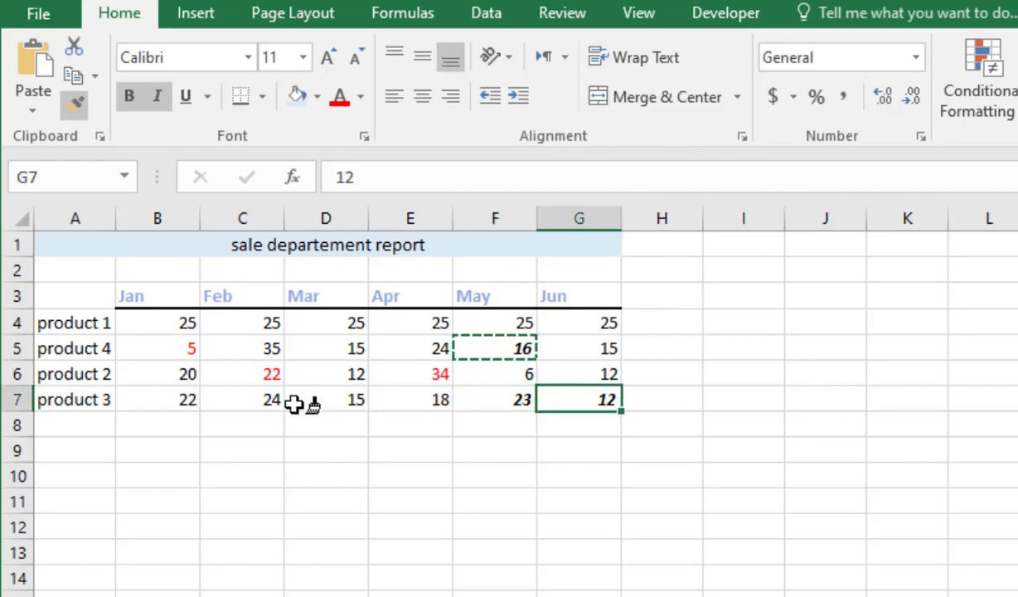
click(256, 345)
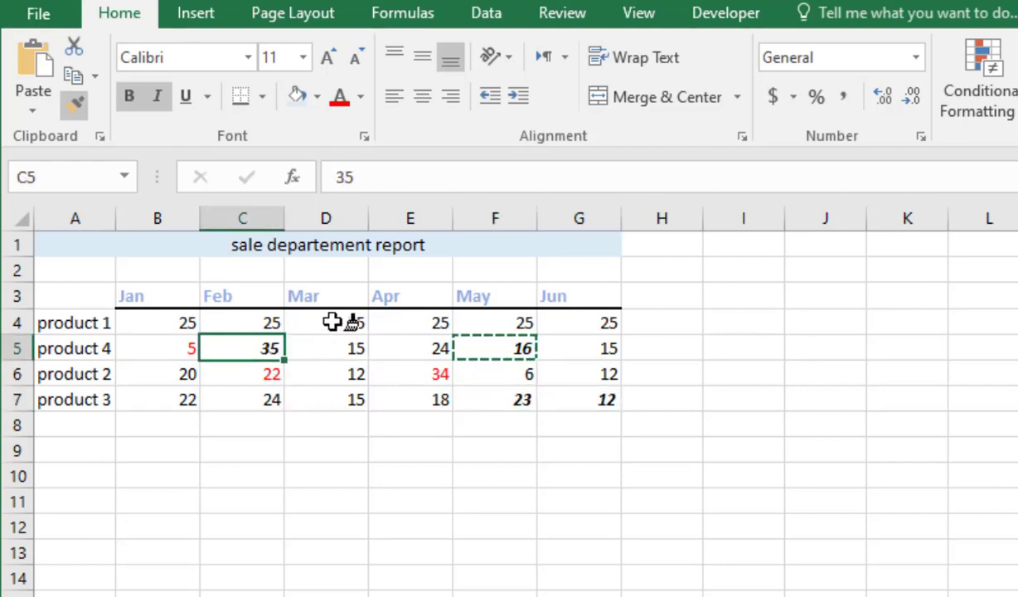
click(331, 321)
click(329, 395)
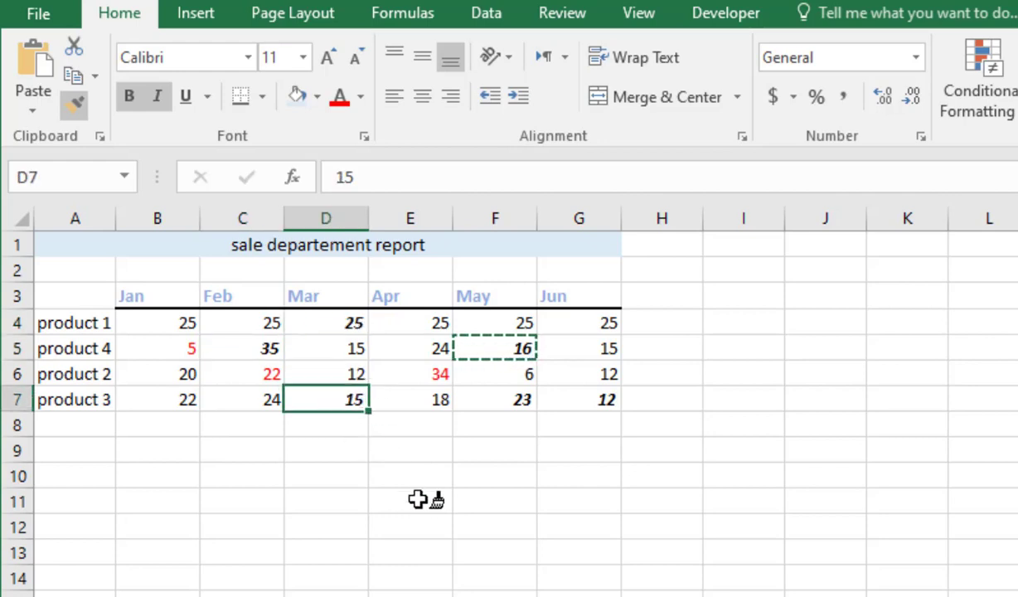
key(Escape)
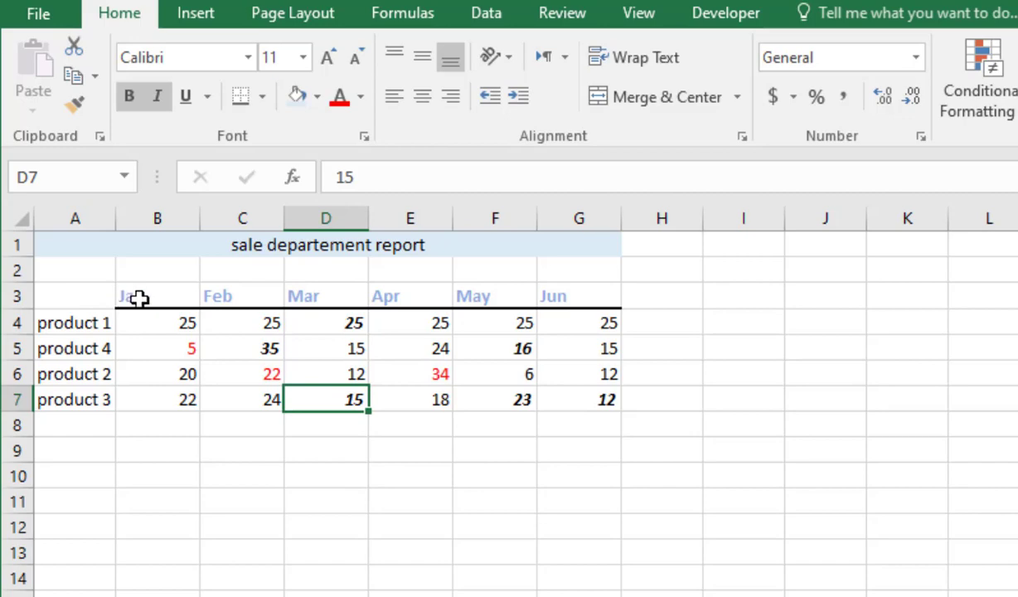
Step: Total the product 1 figures in B4:G4 with AutoSum, check the formula in H4 and delete it
click(663, 324)
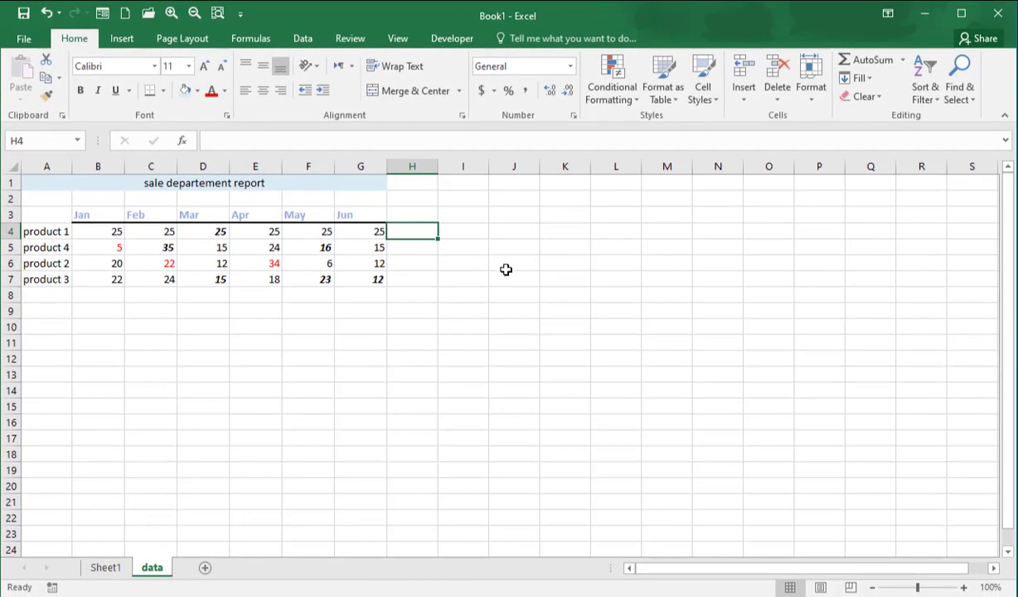
drag(117, 234, 367, 231)
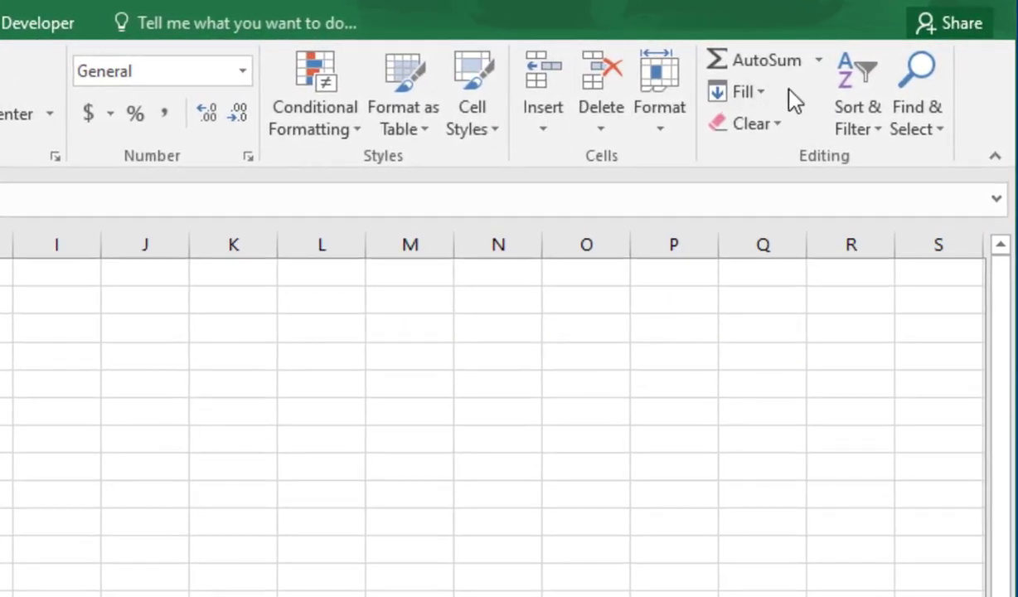
click(821, 63)
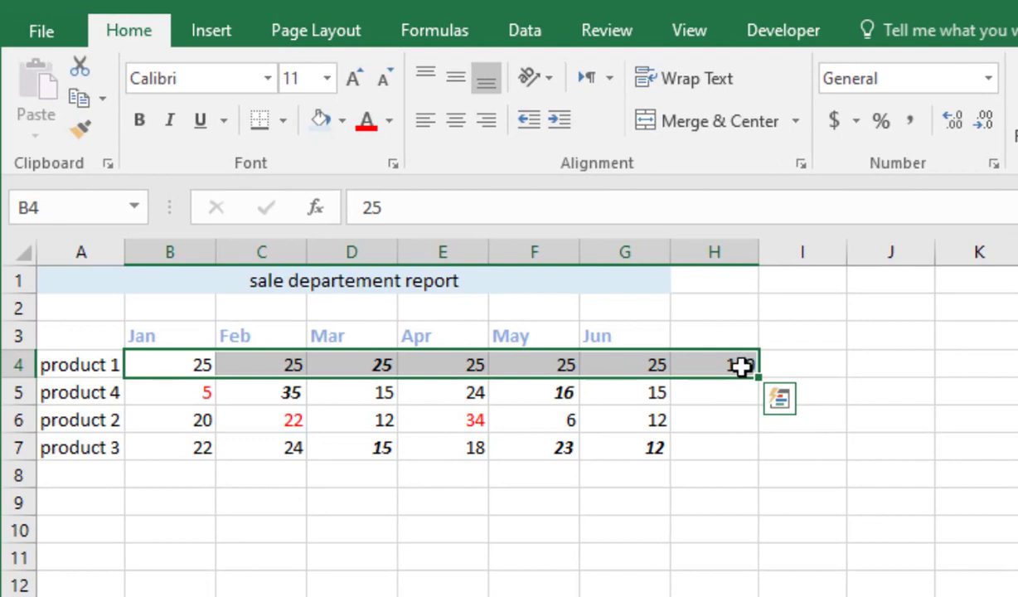
click(740, 366)
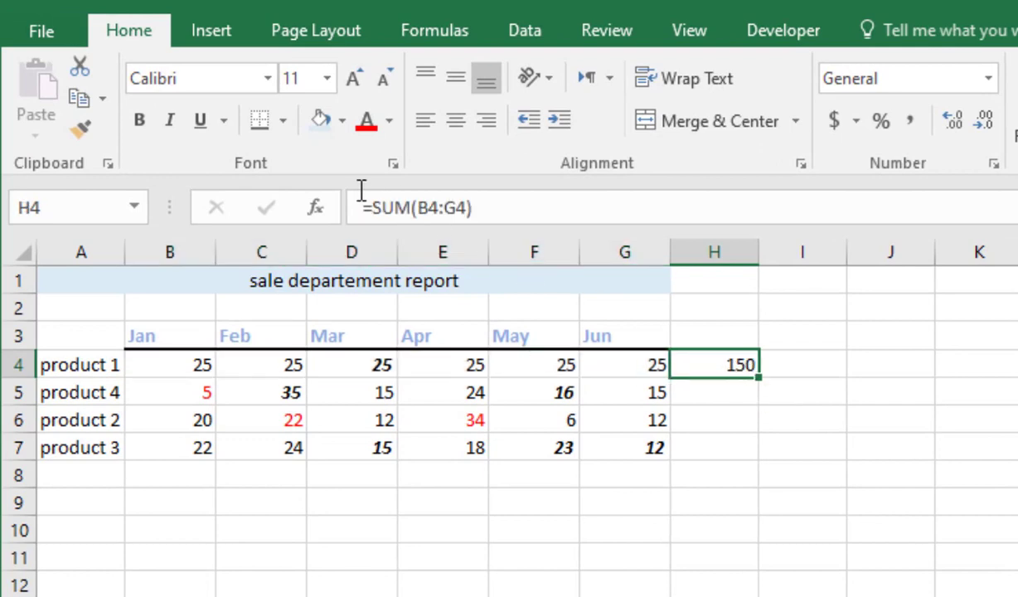
key(Delete)
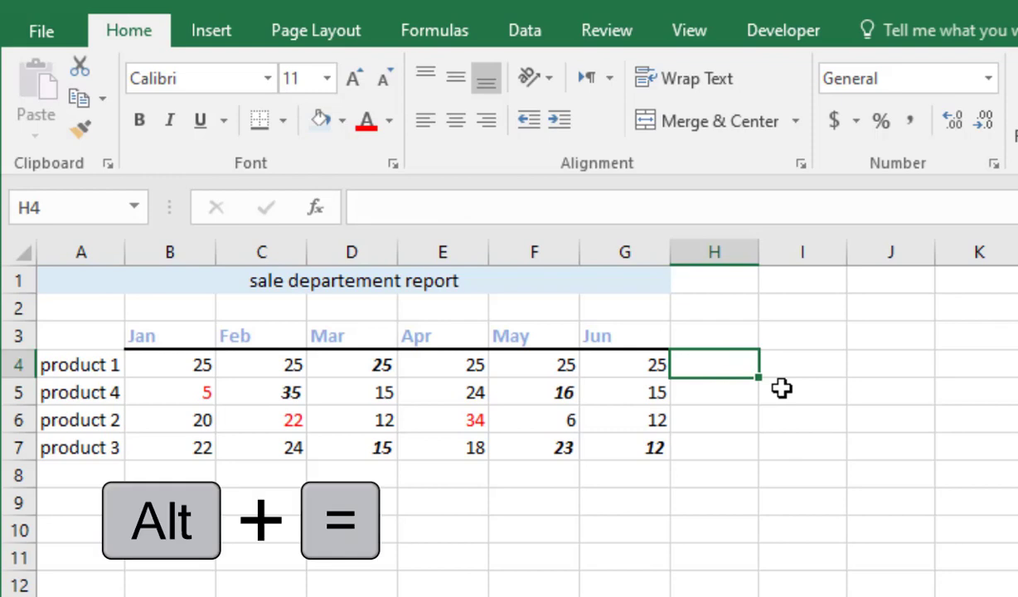
Step: Enter an AutoSum of B4:G4 in H4 and fill the formula down to H7 for the other products
key(alt+equal)
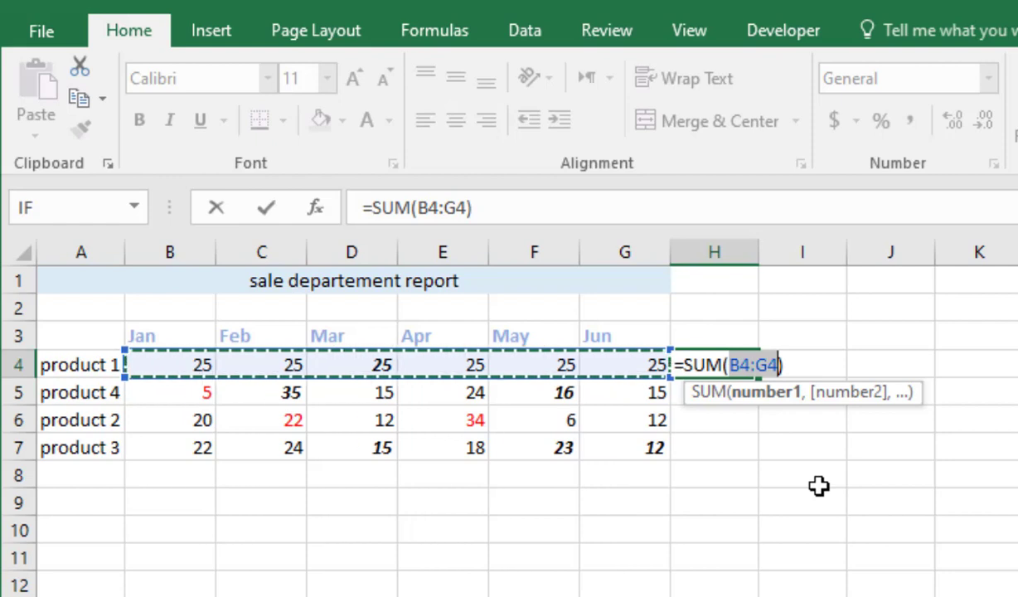
key(Return)
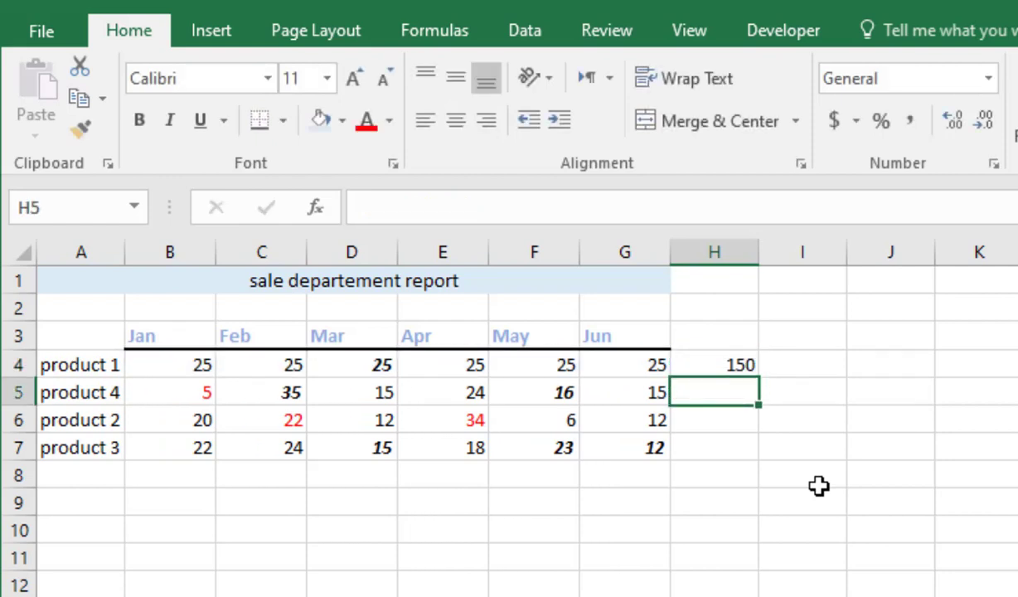
click(692, 362)
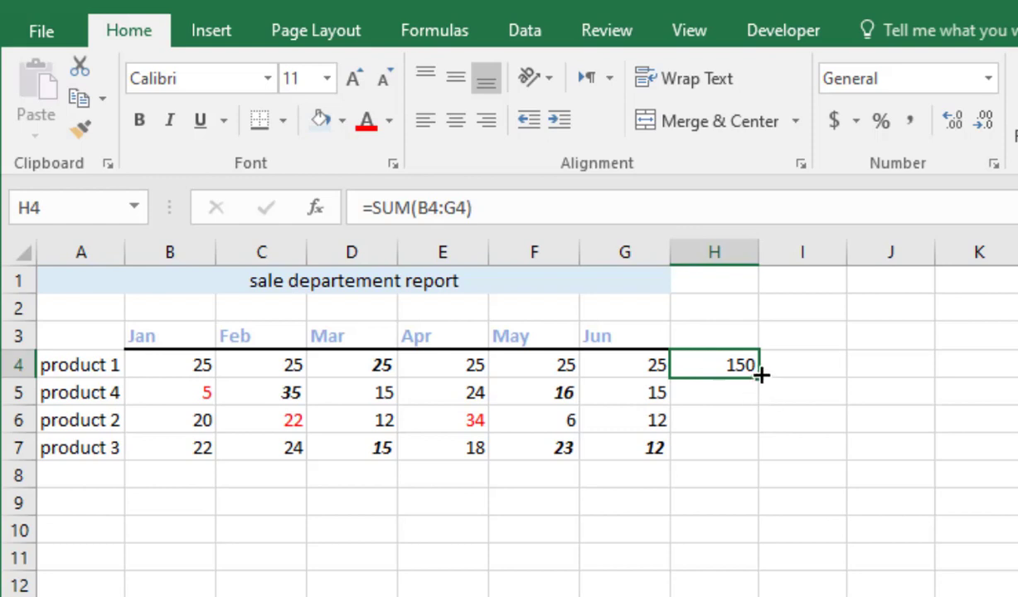
drag(761, 375, 754, 461)
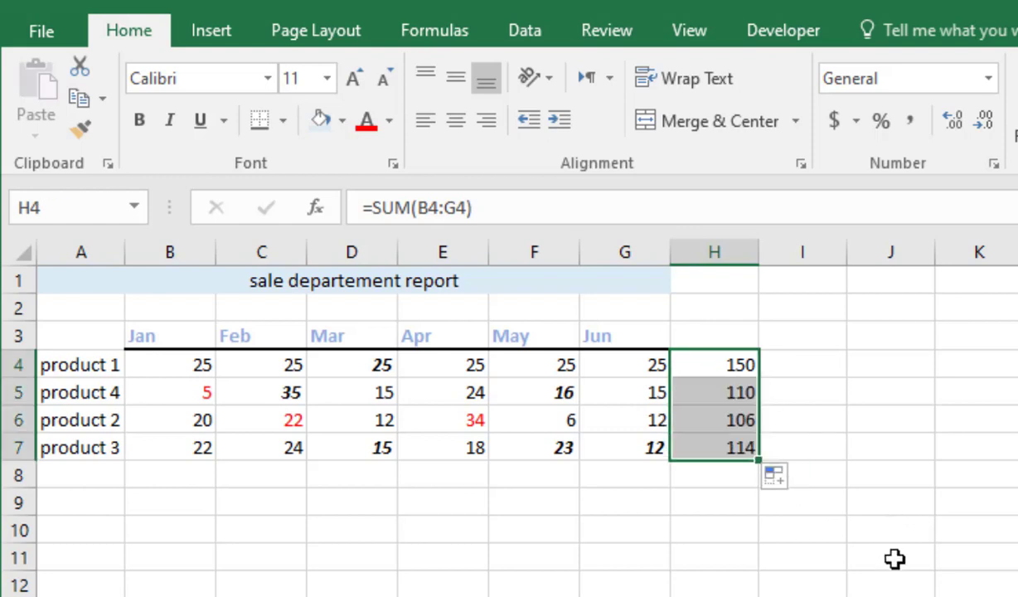
click(870, 558)
click(710, 365)
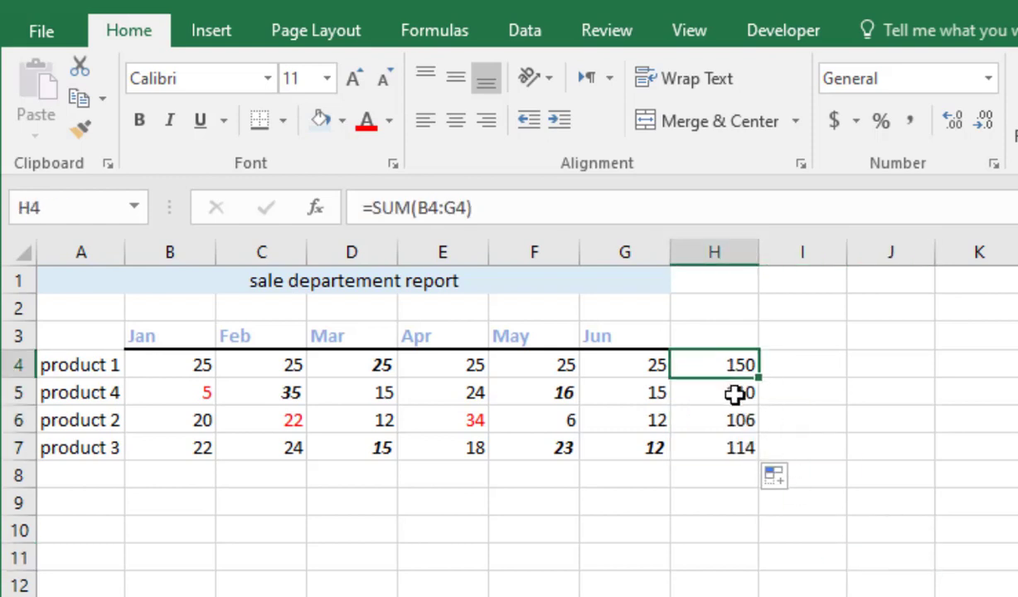
Step: Check the SUM formulas behind each product's row total in H4:H7
click(734, 394)
click(733, 421)
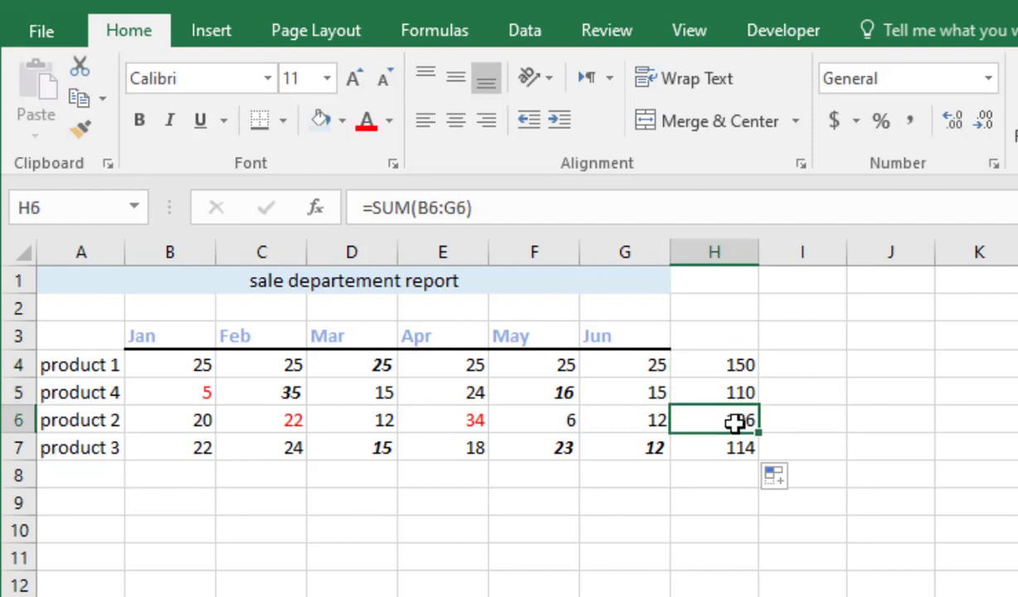
click(734, 448)
click(727, 363)
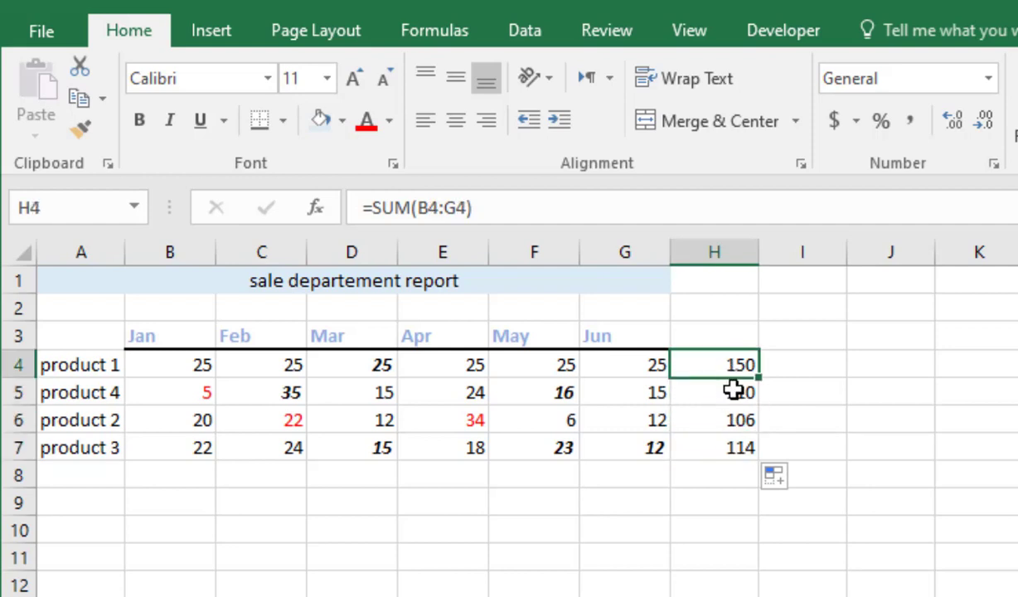
click(733, 392)
click(730, 419)
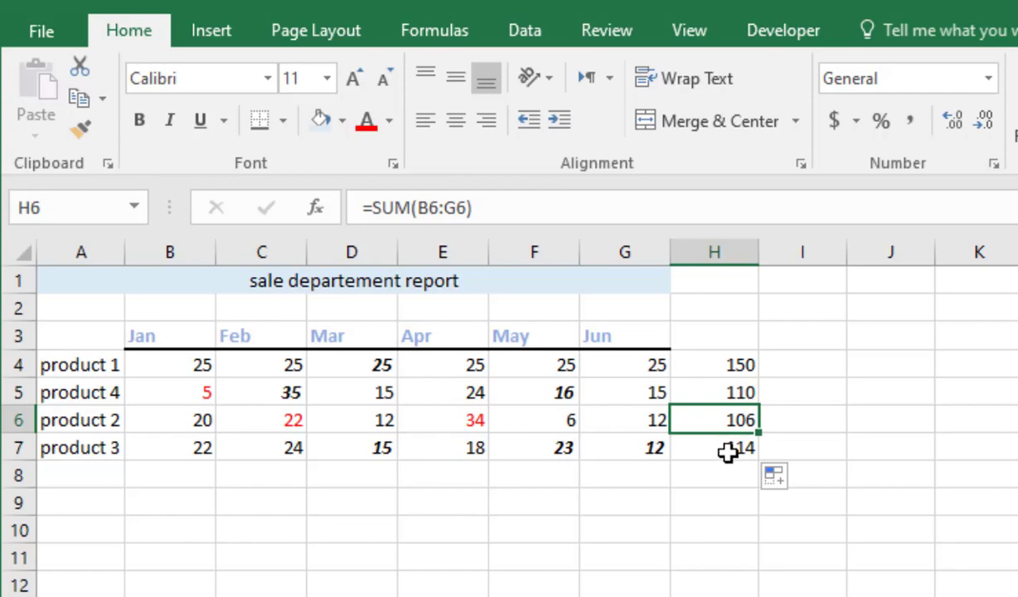
click(728, 449)
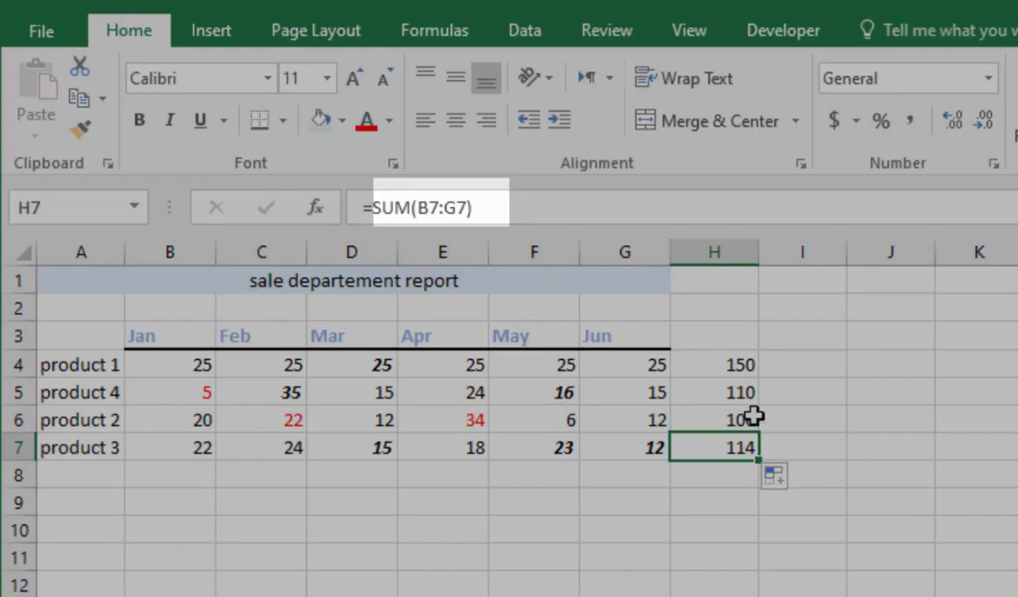
click(737, 365)
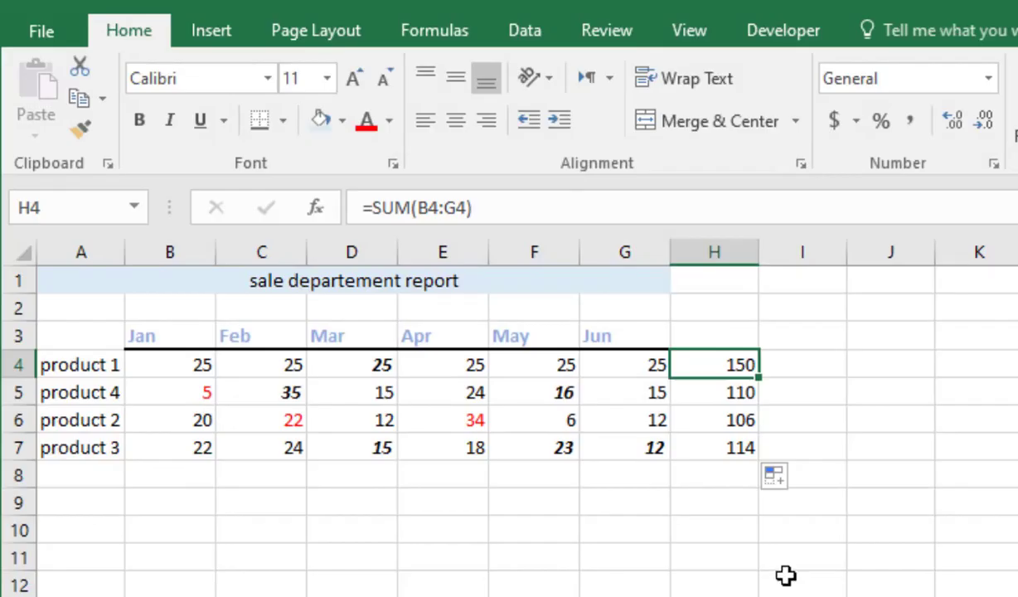
Step: Clear the row totals in H4:H7, re-enter them all at once with AutoSum and check each product's formula
drag(747, 363, 736, 447)
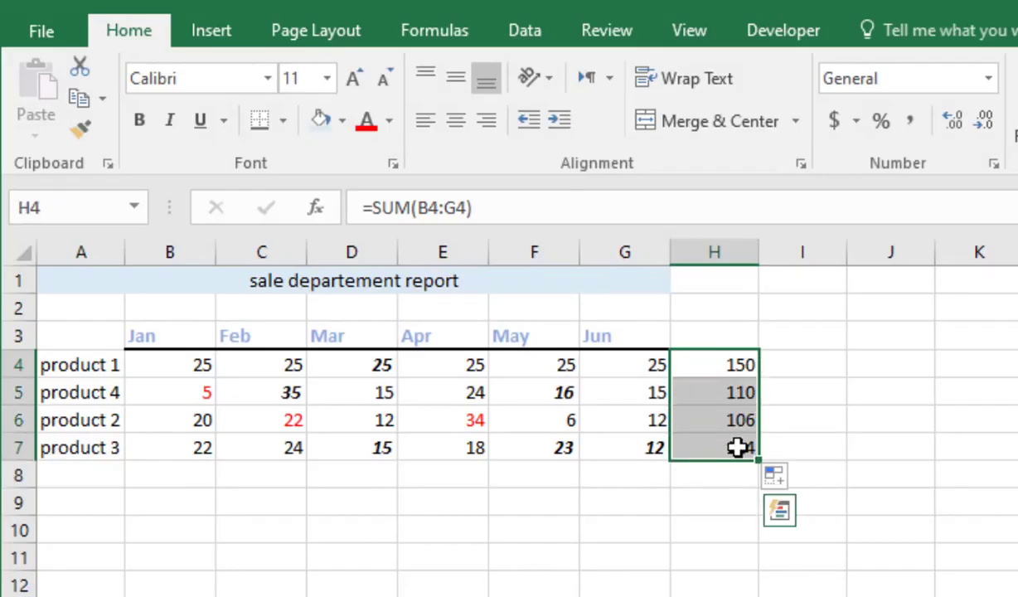
key(Delete)
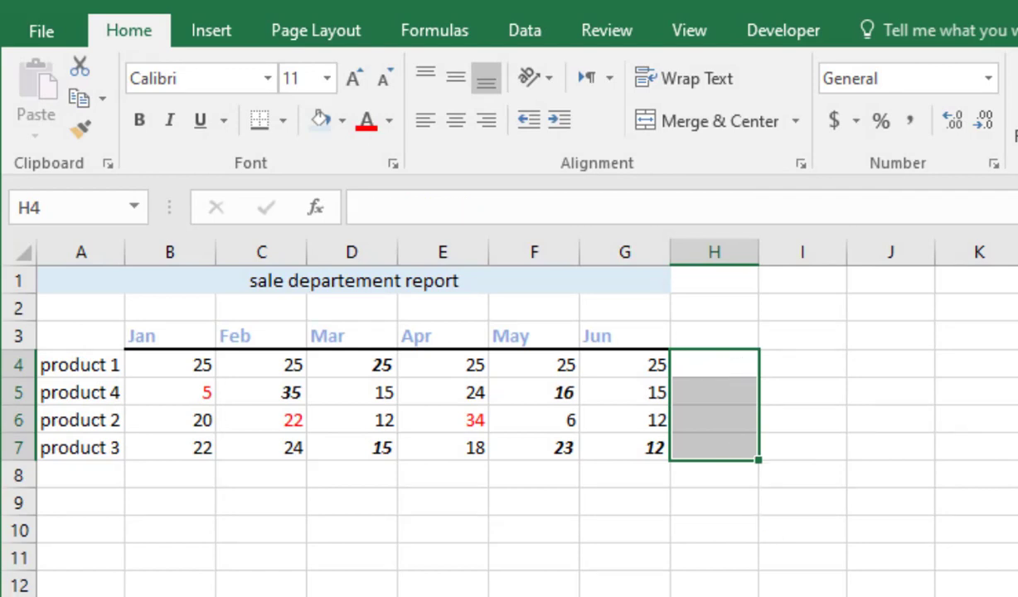
key(alt+equal)
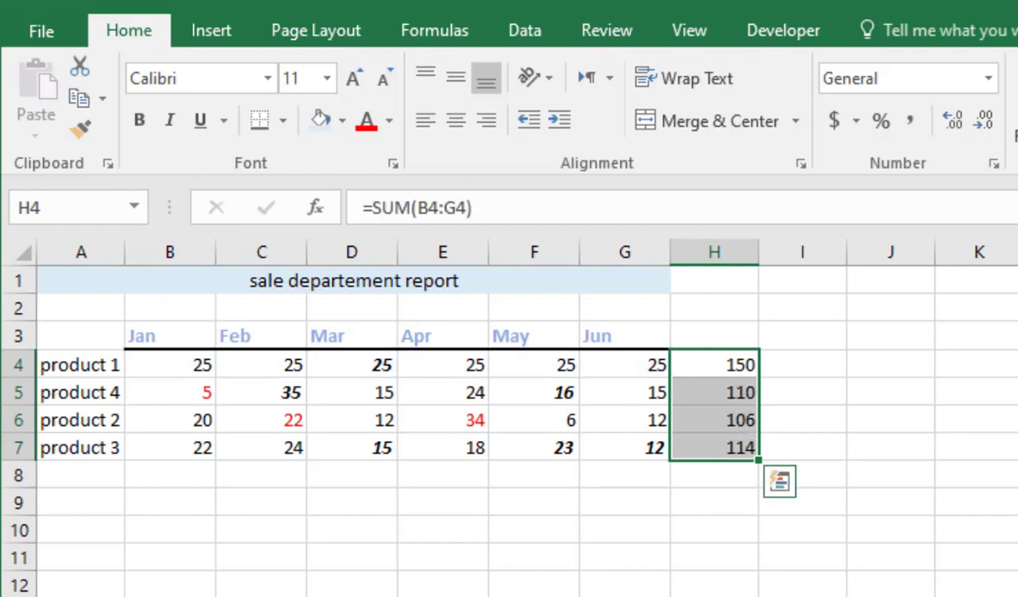
click(801, 592)
click(743, 366)
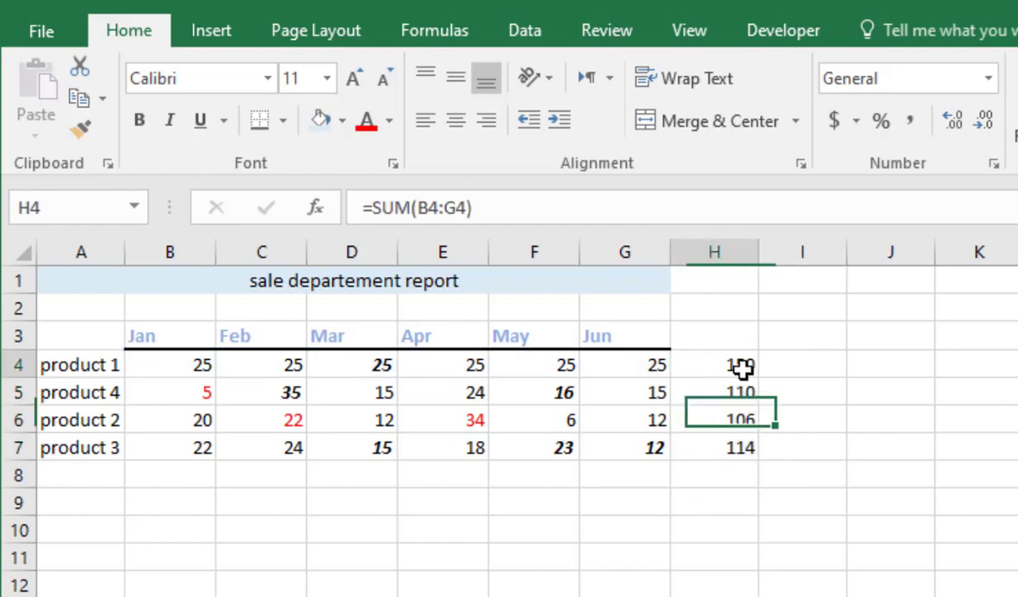
click(743, 385)
click(750, 420)
click(742, 449)
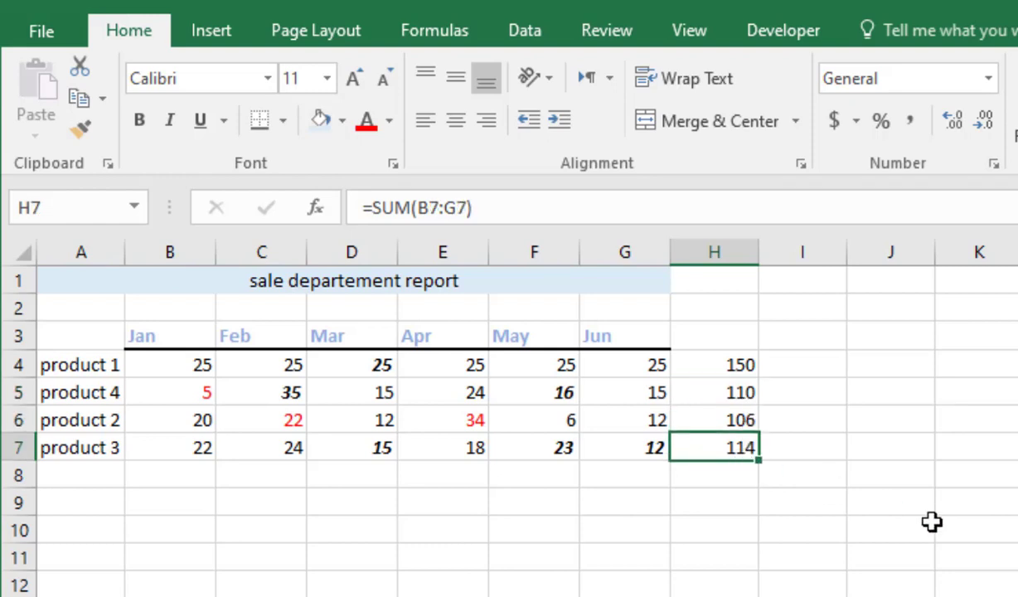
click(746, 557)
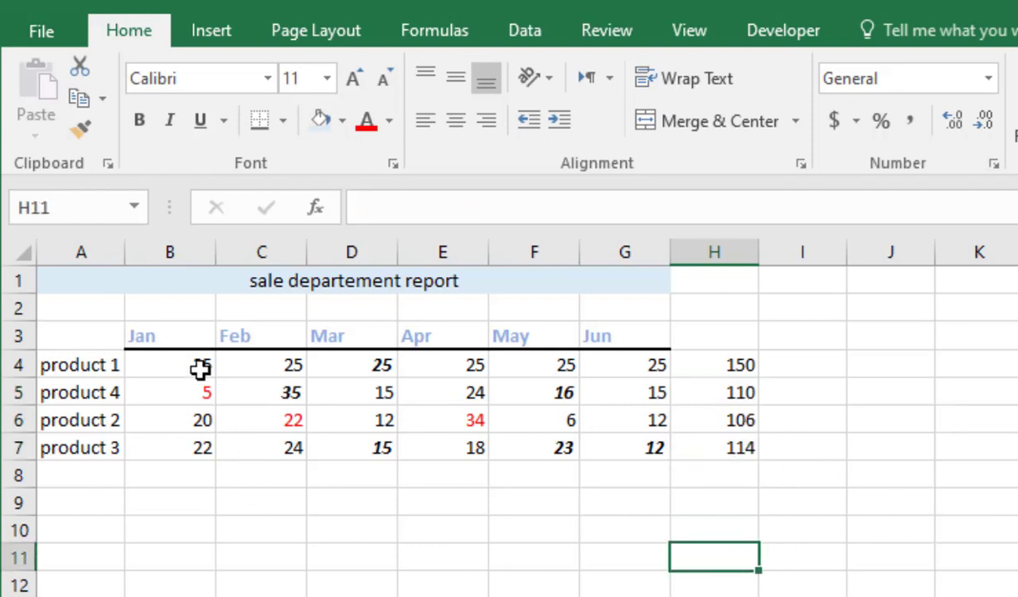
Step: Change the font color of the month headings Jan to Jun in B3:G3 to the darker base theme blue
click(149, 338)
drag(149, 338, 598, 341)
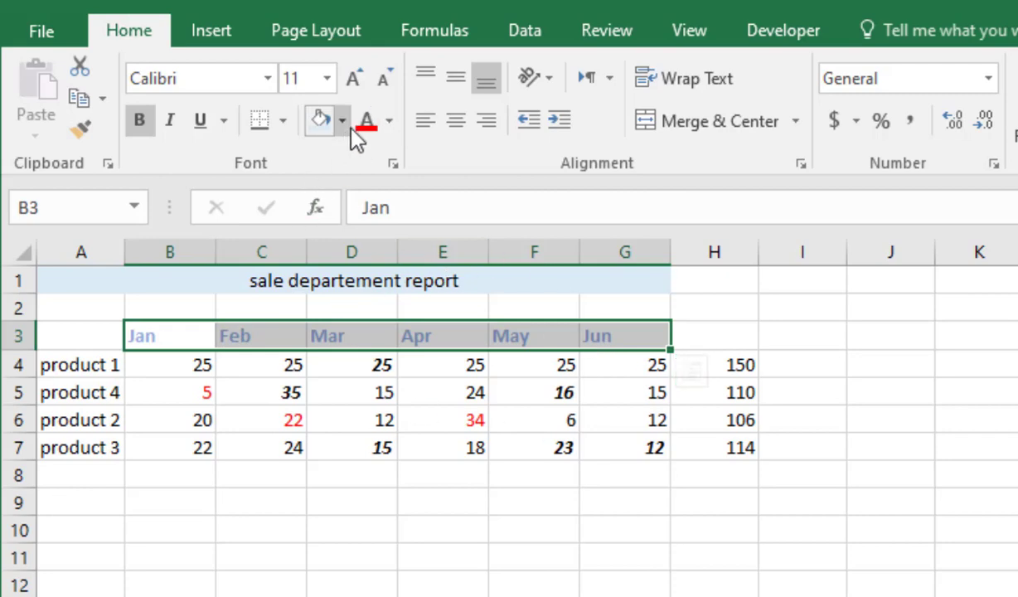
click(389, 120)
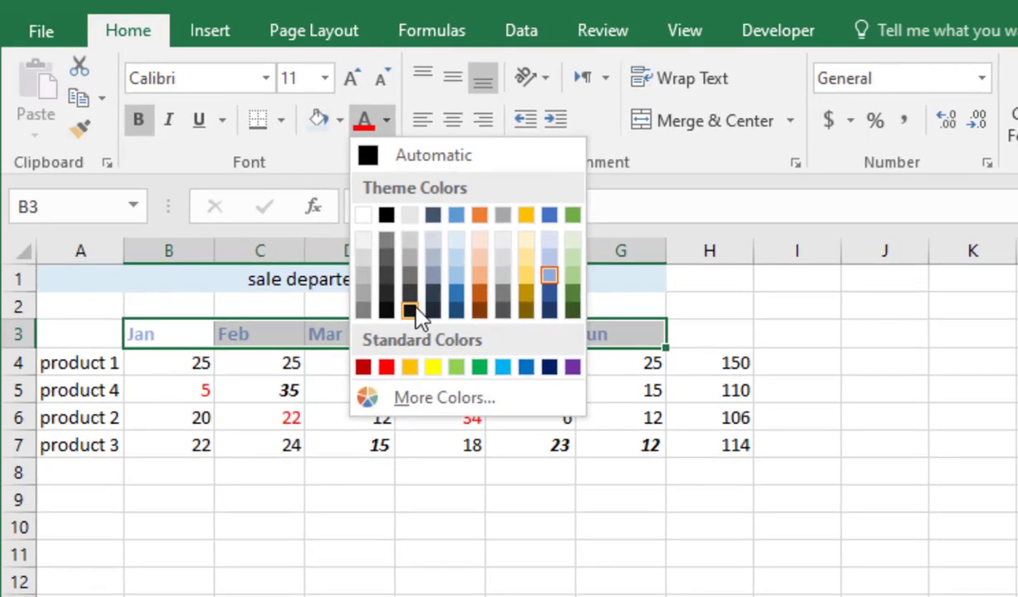
click(548, 215)
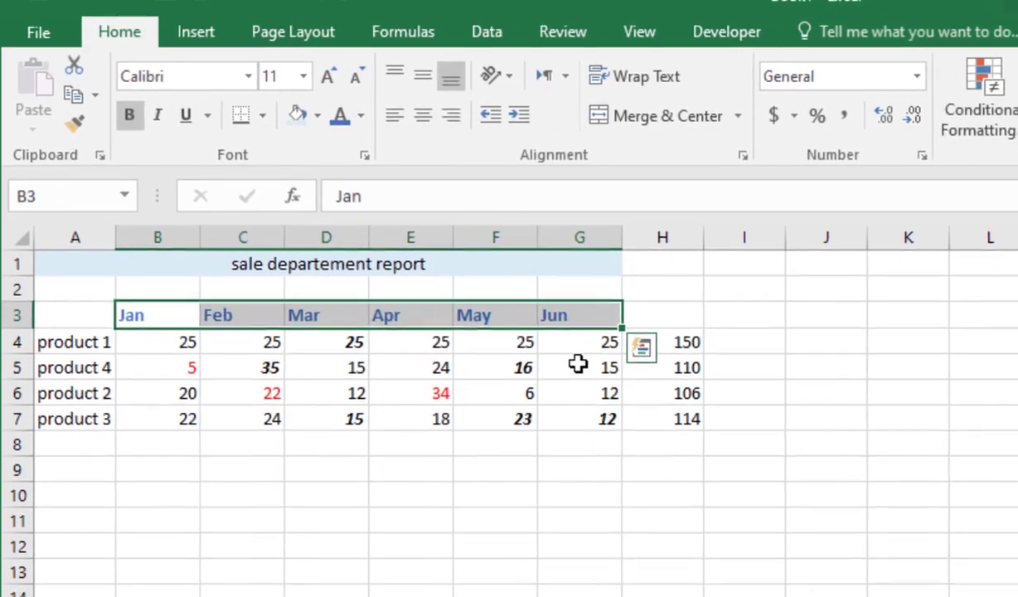
click(497, 542)
Step: Change the font color of the product names in A4:A7 to the standard orange
drag(70, 341, 71, 364)
click(307, 105)
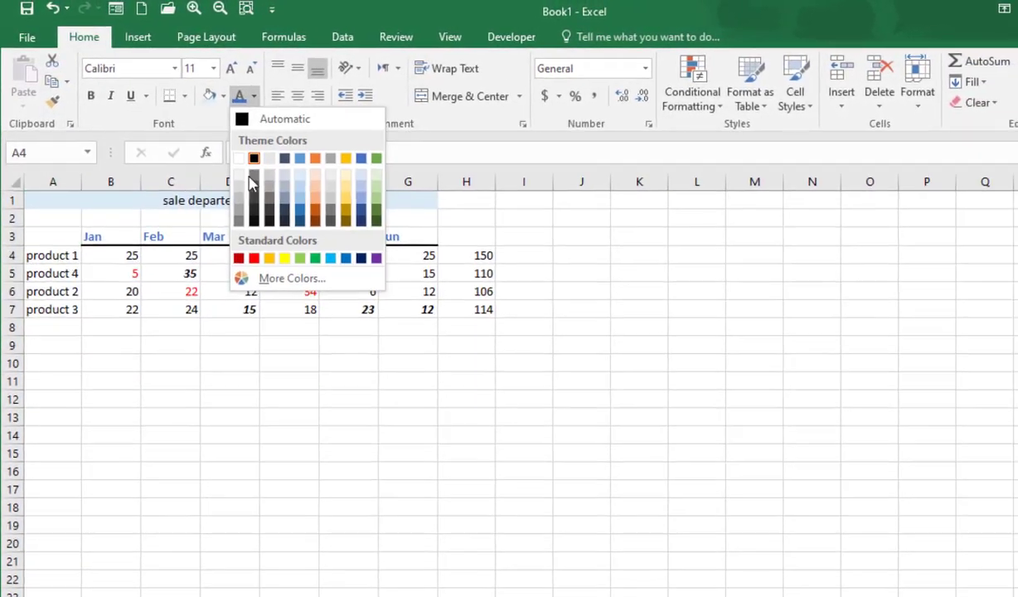
click(269, 258)
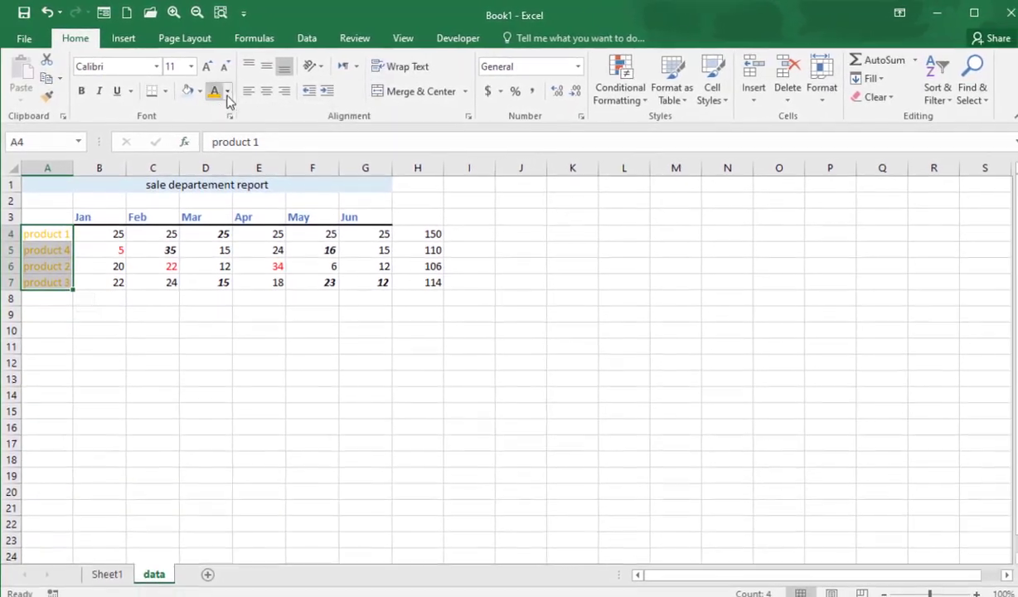
click(228, 92)
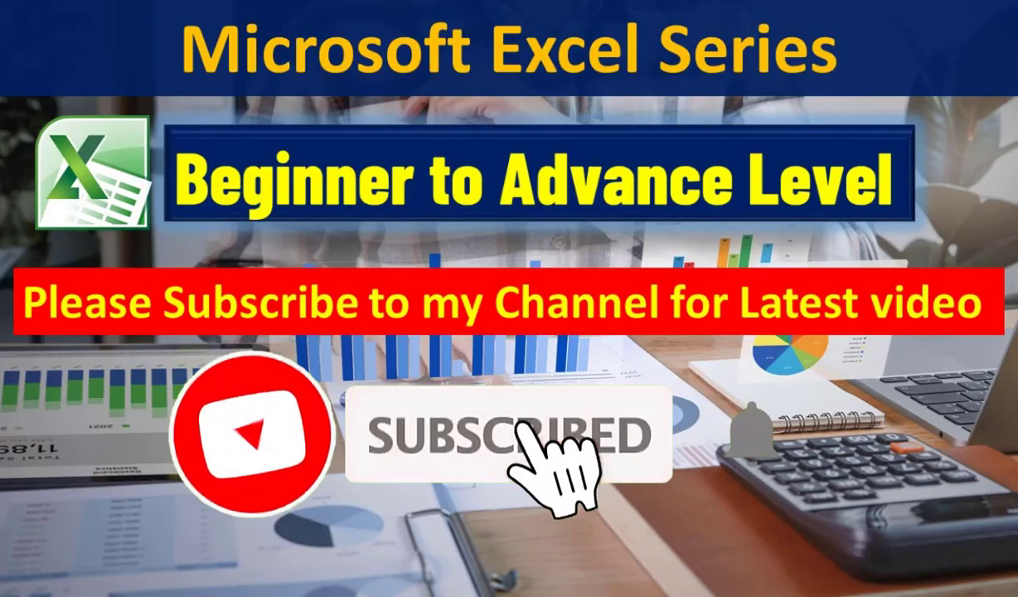